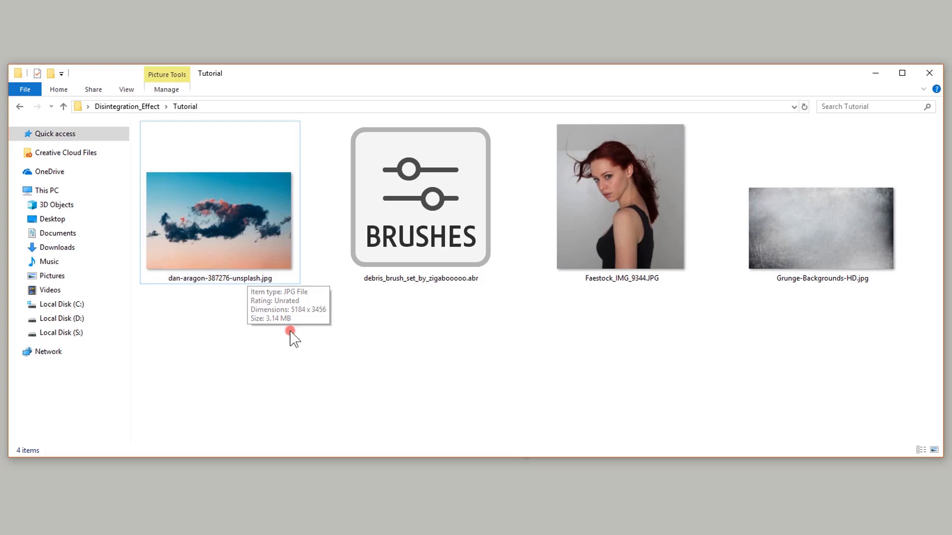
# Step: Open Faestock_IMG_9344.JPG from the Tutorial folder in Photoshop and fit the photo to the view
pyautogui.click(875, 74)
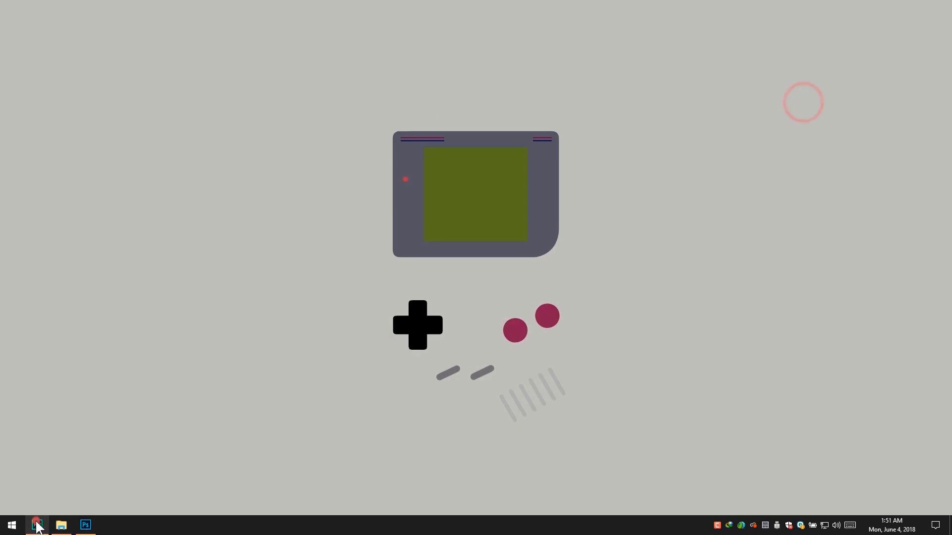
pyautogui.click(84, 525)
pyautogui.click(61, 524)
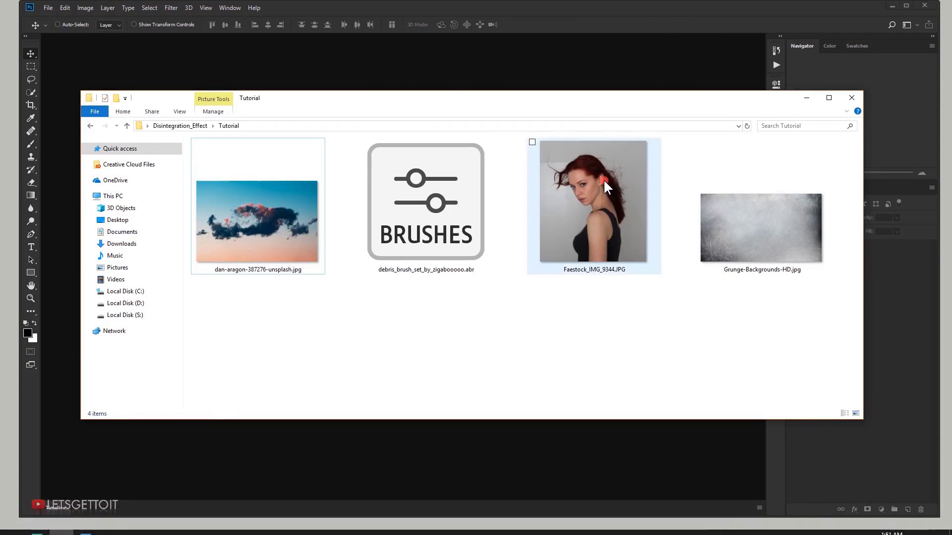
pyautogui.moveTo(608, 187); pyautogui.dragTo(382, 66)
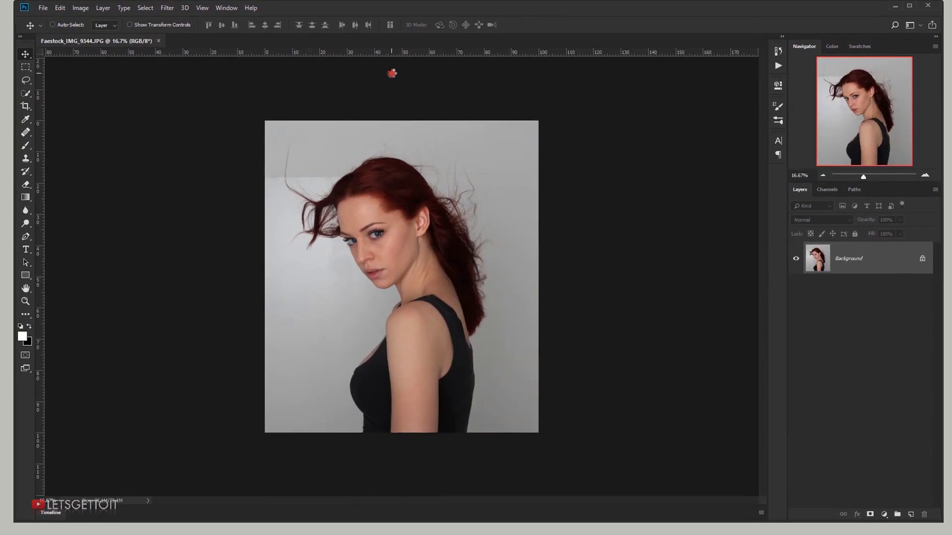
pyautogui.hotkey('ctrl', '0')
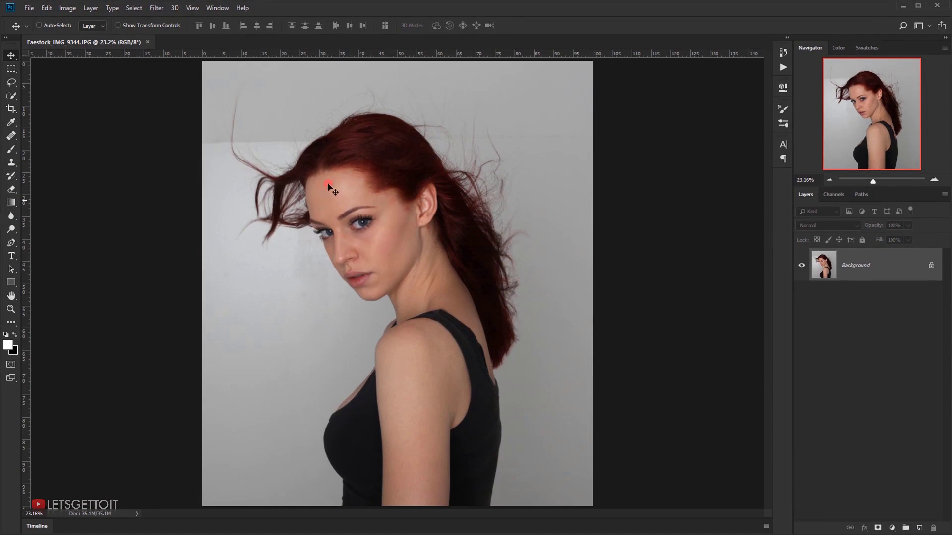
# Step: Select the woman, including her hair, with the Quick Selection tool
pyautogui.moveTo(8, 91); pyautogui.dragTo(39, 93)
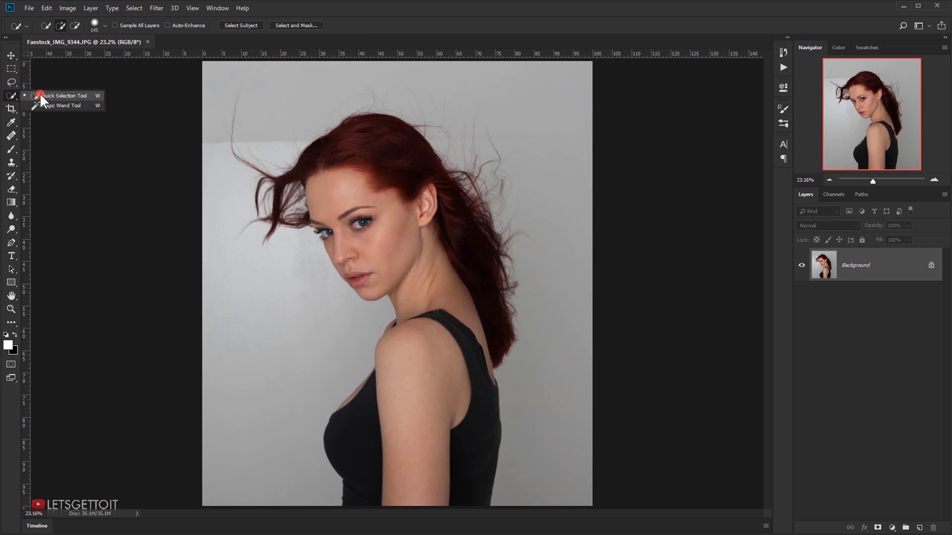
pyautogui.moveTo(365, 151)
pyautogui.mouseDown()
pyautogui.moveTo(437, 282)
pyautogui.moveTo(416, 247)
pyautogui.moveTo(445, 334)
pyautogui.moveTo(426, 169)
pyautogui.moveTo(463, 229)
pyautogui.moveTo(461, 355)
pyautogui.moveTo(435, 392)
pyautogui.moveTo(423, 378)
pyautogui.moveTo(361, 409)
pyautogui.moveTo(384, 375)
pyautogui.moveTo(428, 344)
pyautogui.moveTo(447, 251)
pyautogui.moveTo(443, 215)
pyautogui.moveTo(395, 170)
pyautogui.moveTo(343, 175)
pyautogui.moveTo(351, 166)
pyautogui.moveTo(395, 188)
pyautogui.moveTo(440, 260)
pyautogui.moveTo(467, 229)
pyautogui.moveTo(415, 188)
pyautogui.moveTo(415, 215)
pyautogui.moveTo(436, 228)
pyautogui.moveTo(496, 221)
pyautogui.moveTo(472, 159)
pyautogui.moveTo(463, 157)
pyautogui.moveTo(461, 180)
pyautogui.mouseUp()
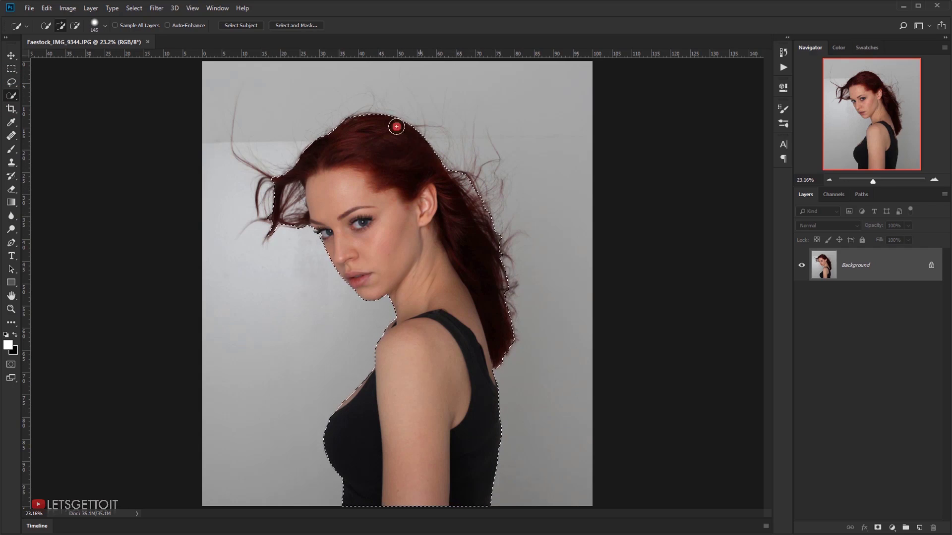
# Step: Refine the selection's hair edges in Select and Mask, with the preview opacity at 100%, and apply the refinement
pyautogui.click(301, 24)
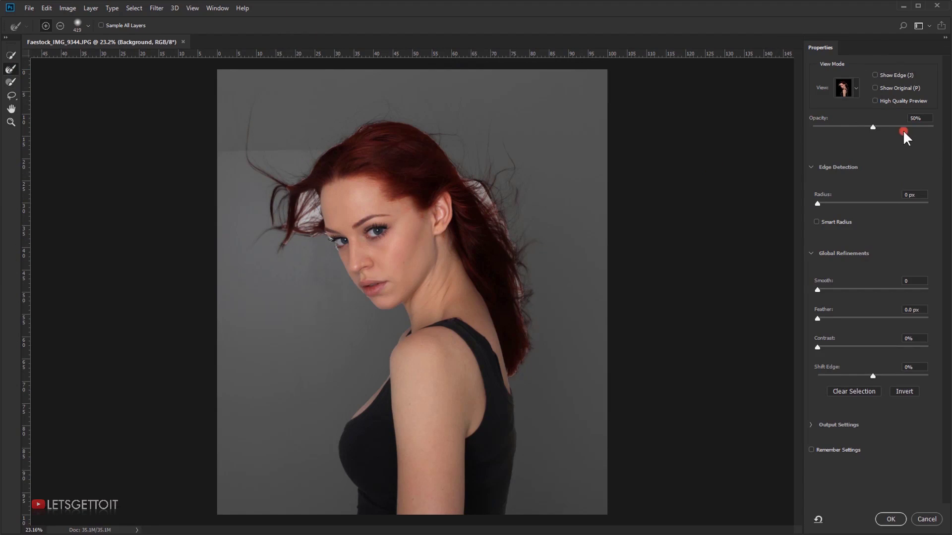
pyautogui.moveTo(873, 127); pyautogui.dragTo(943, 128)
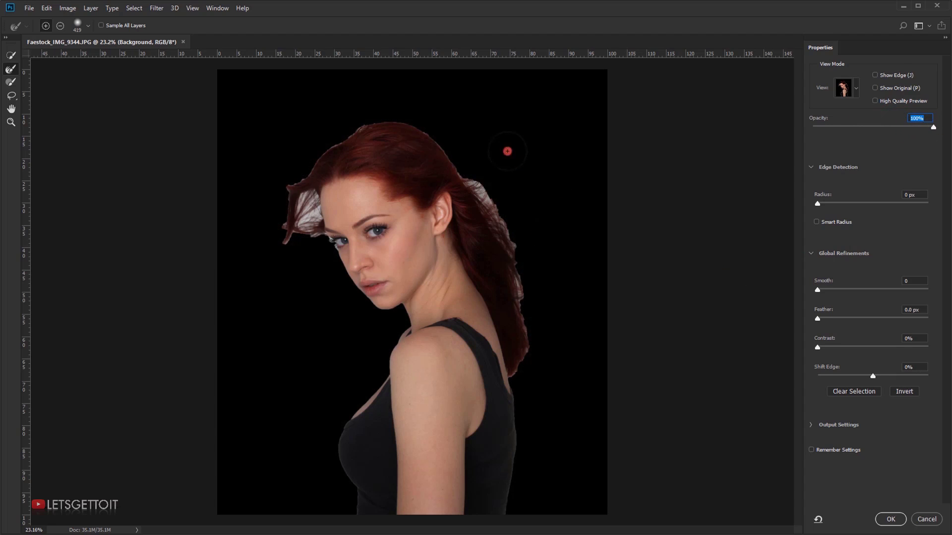
pyautogui.moveTo(474, 169); pyautogui.dragTo(471, 158)
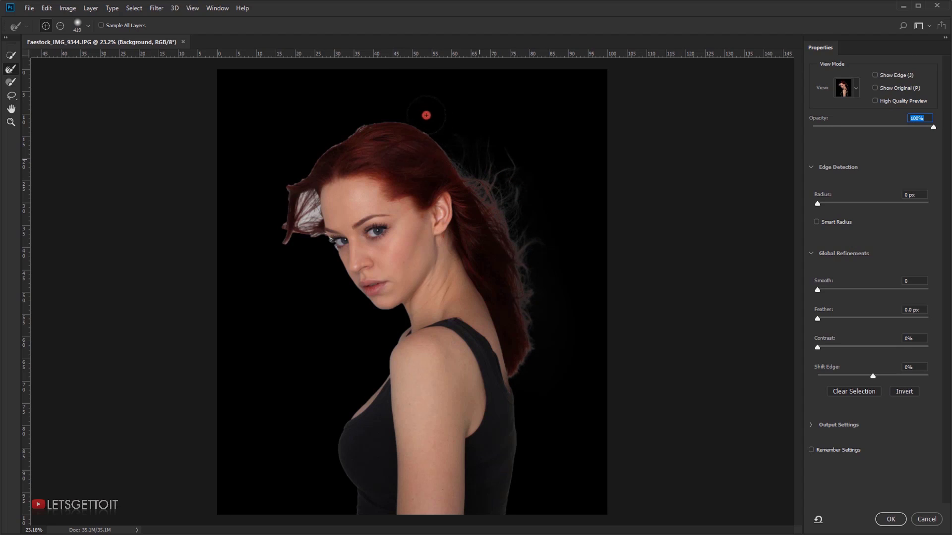
pyautogui.moveTo(285, 159)
pyautogui.mouseDown()
pyautogui.moveTo(298, 213)
pyautogui.moveTo(290, 234)
pyautogui.mouseUp()
pyautogui.moveTo(242, 155); pyautogui.dragTo(246, 119)
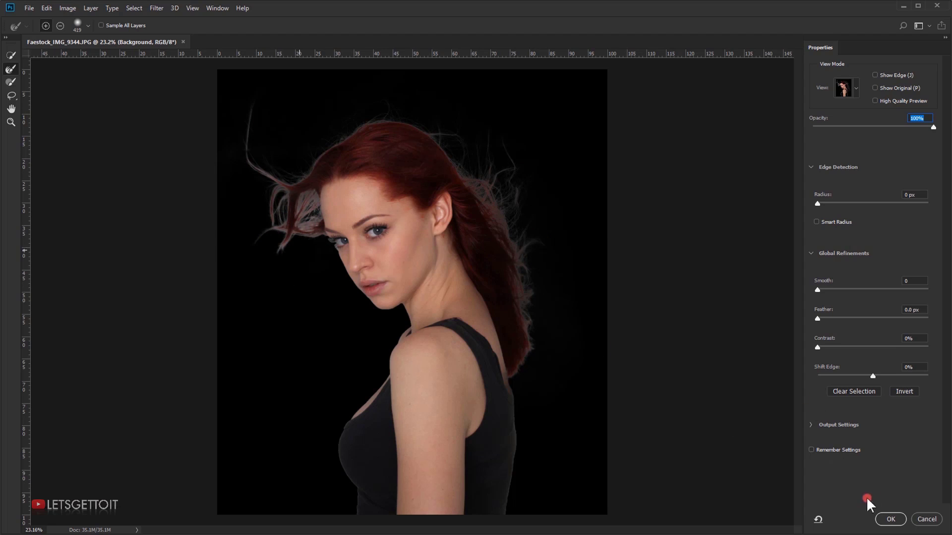
pyautogui.click(891, 519)
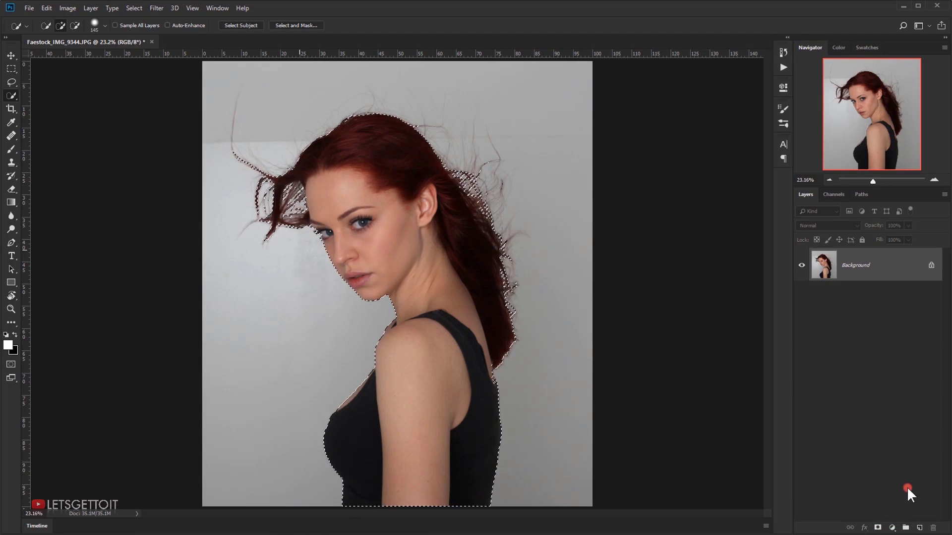
# Step: Mask out the photo's backdrop from the selection and restore the hair by dodging the layer mask's highlights at 77% exposure
pyautogui.click(878, 528)
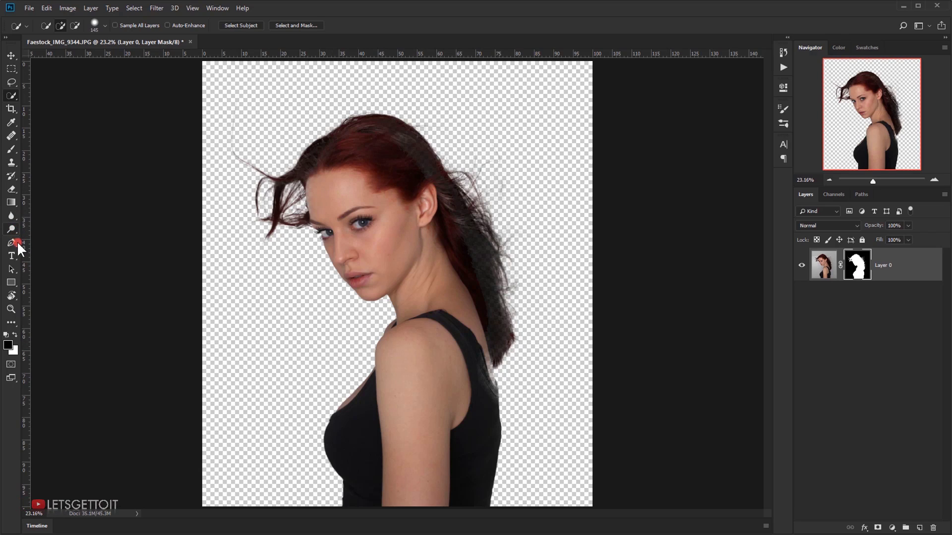
pyautogui.rightClick(13, 225)
pyautogui.click(32, 226)
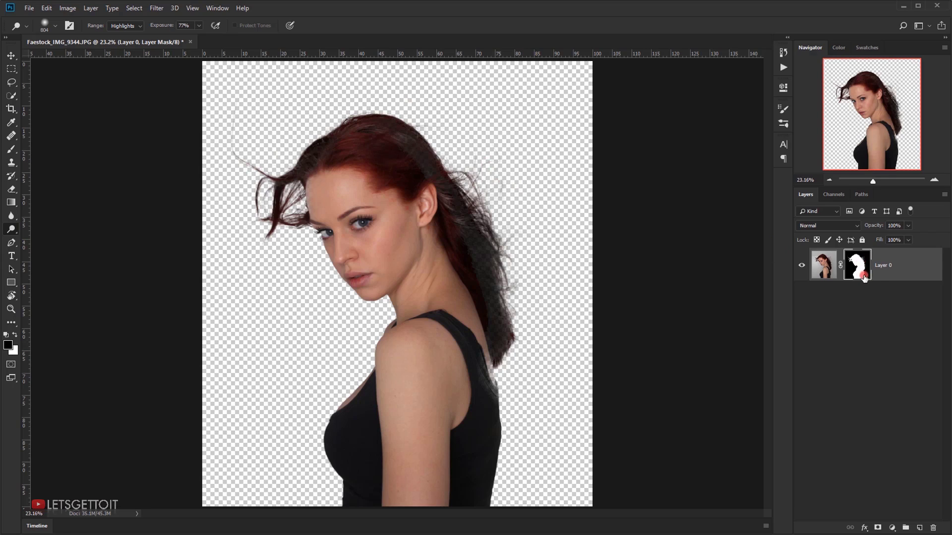
pyautogui.moveTo(400, 138)
pyautogui.mouseDown()
pyautogui.moveTo(452, 184)
pyautogui.moveTo(475, 231)
pyautogui.moveTo(515, 340)
pyautogui.moveTo(516, 327)
pyautogui.moveTo(506, 385)
pyautogui.moveTo(495, 374)
pyautogui.moveTo(505, 383)
pyautogui.moveTo(512, 375)
pyautogui.moveTo(480, 197)
pyautogui.moveTo(499, 212)
pyautogui.moveTo(488, 191)
pyautogui.moveTo(480, 199)
pyautogui.moveTo(424, 164)
pyautogui.moveTo(356, 142)
pyautogui.moveTo(329, 144)
pyautogui.moveTo(308, 177)
pyautogui.moveTo(287, 176)
pyautogui.moveTo(233, 141)
pyautogui.moveTo(235, 121)
pyautogui.moveTo(244, 136)
pyautogui.moveTo(306, 148)
pyautogui.moveTo(321, 161)
pyautogui.mouseUp()
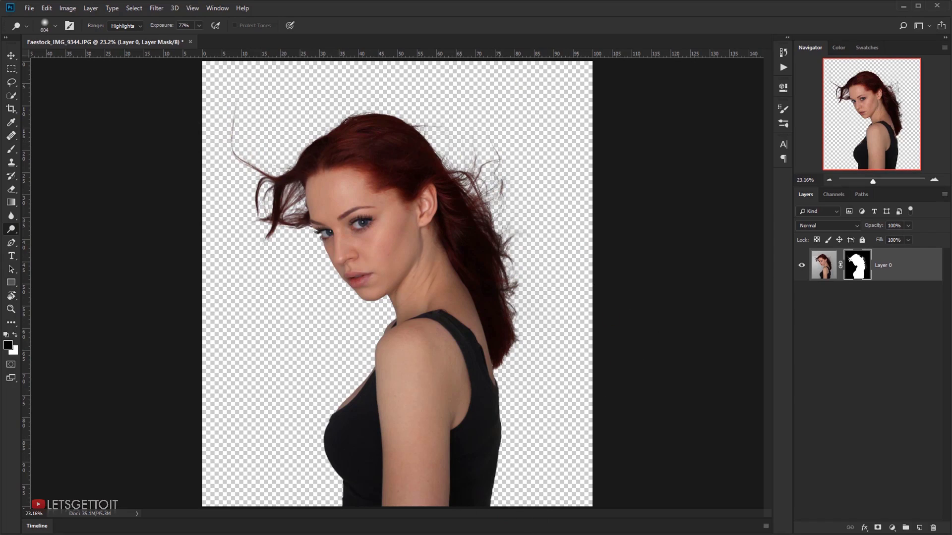
# Step: Open Grunge-Backgrounds-HD.jpg from the Tutorial folder as a separate document
pyautogui.click(43, 534)
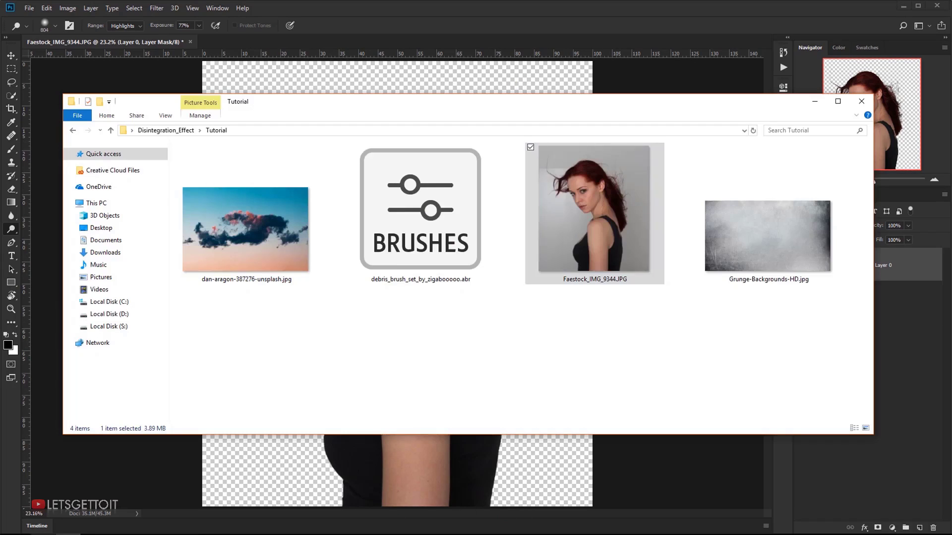
pyautogui.click(783, 227)
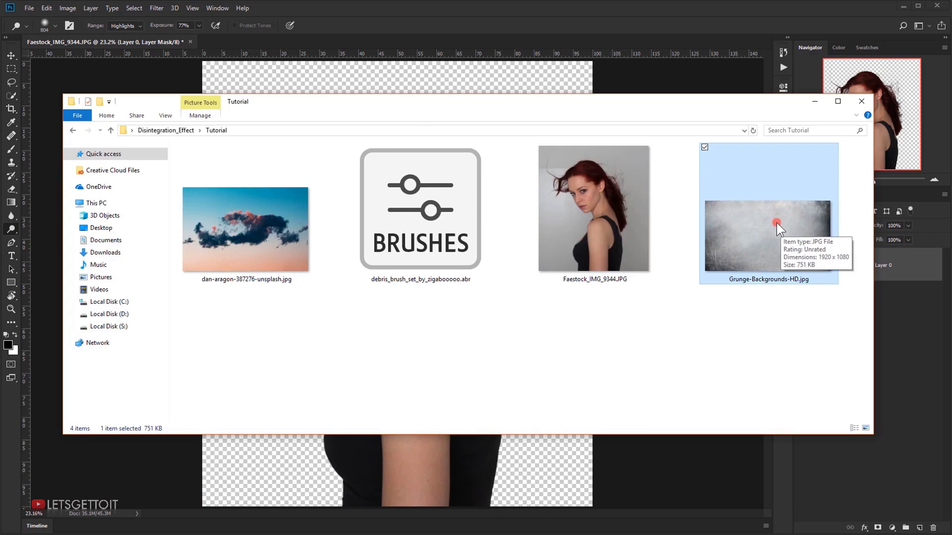
pyautogui.moveTo(776, 222); pyautogui.dragTo(313, 37)
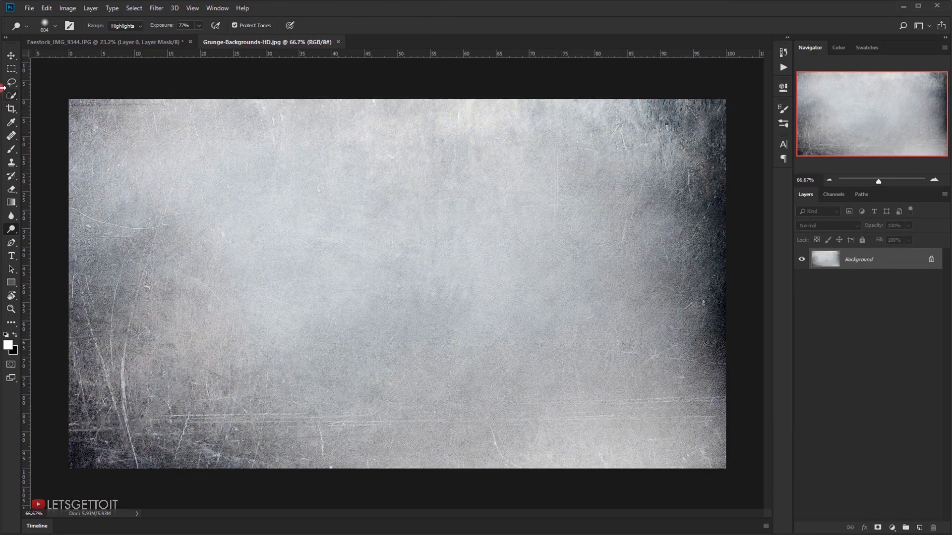
# Step: Move the masked woman layer into the Grunge-Backgrounds-HD.jpg document with the Move tool
pyautogui.click(11, 55)
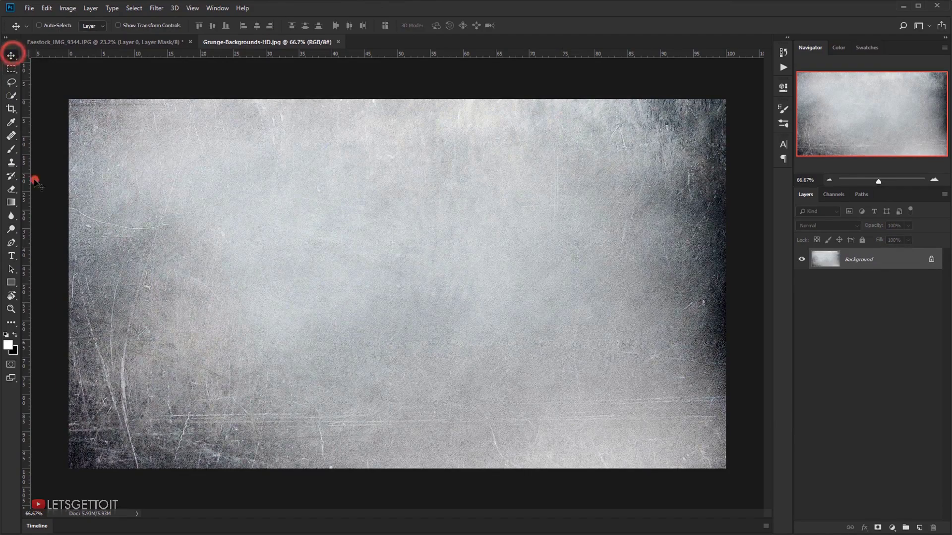
pyautogui.click(170, 43)
pyautogui.moveTo(388, 171); pyautogui.dragTo(418, 308)
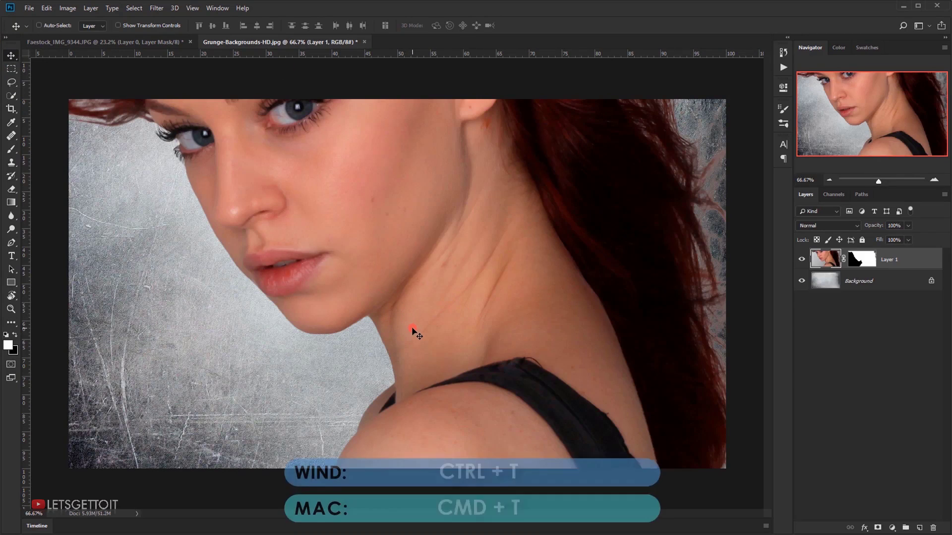
# Step: Scale the woman layer proportionally to about 36.5% with Free Transform so she fits over the grunge background
pyautogui.hotkey('ctrl', 't')
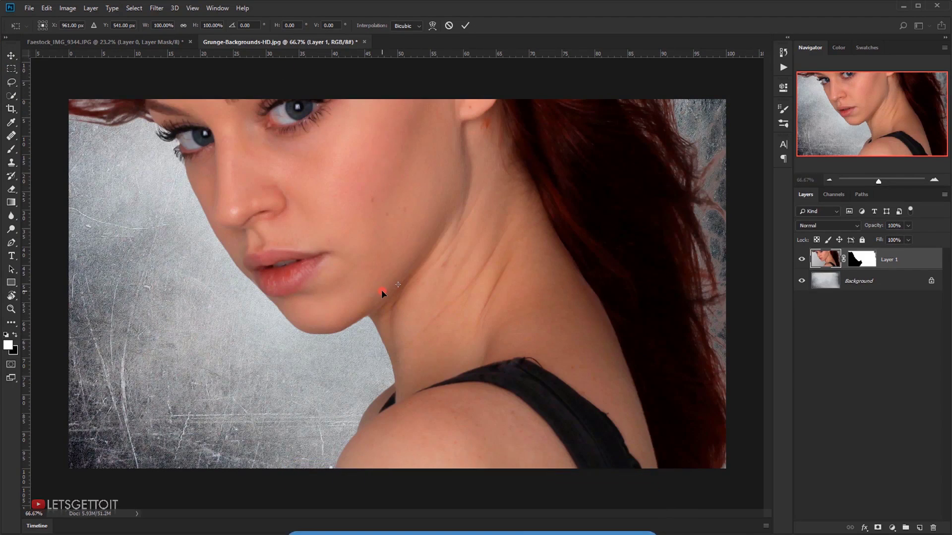
pyautogui.scroll(-5, 382, 290)
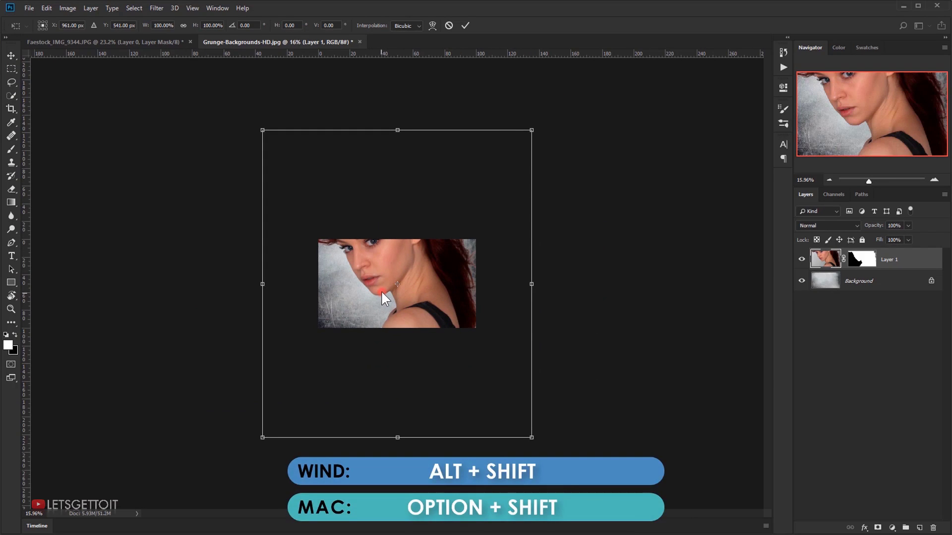
pyautogui.moveTo(533, 127); pyautogui.dragTo(439, 227)
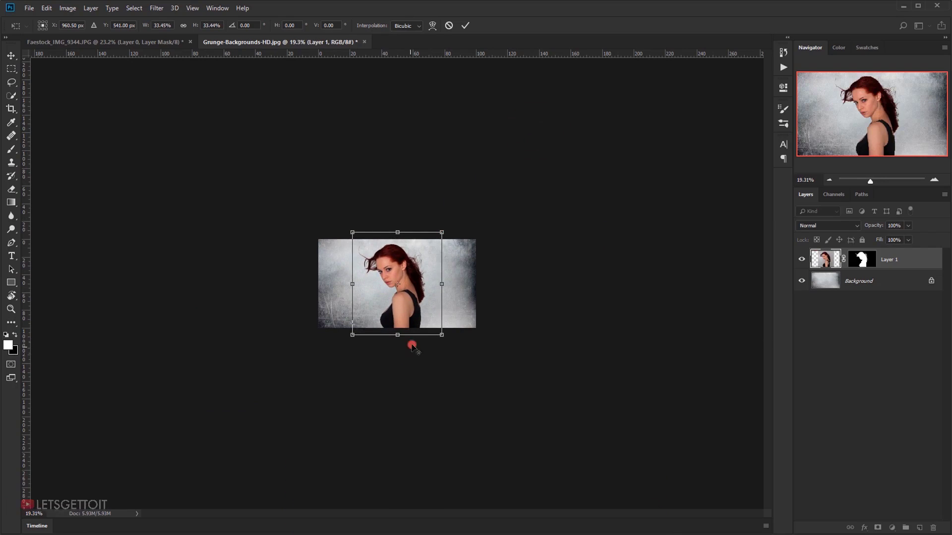
pyautogui.scroll(5, 416, 342)
pyautogui.moveTo(433, 347); pyautogui.dragTo(428, 347)
pyautogui.moveTo(499, 408); pyautogui.dragTo(504, 410)
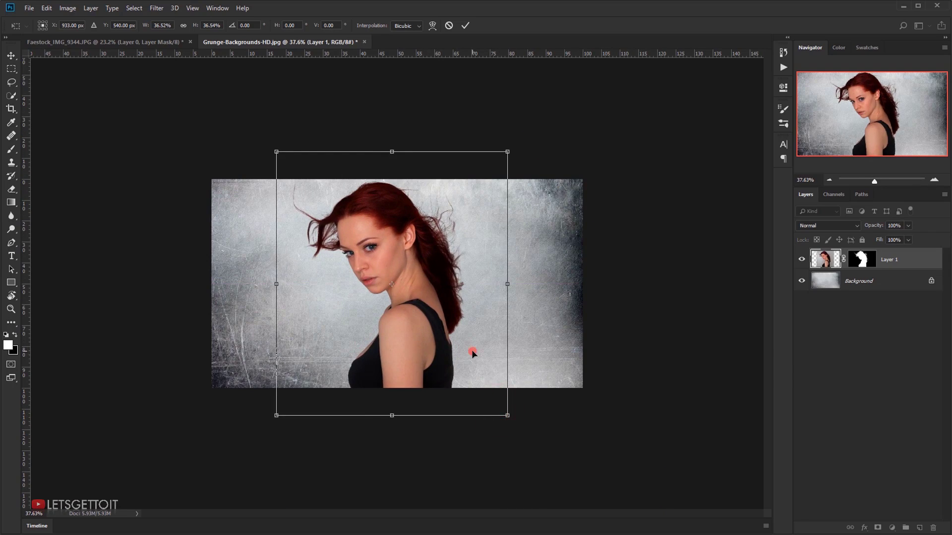
# Step: Shift the woman left of the background's centre, fine-tune her scale to about 36.2%, and apply the transform
pyautogui.moveTo(472, 353); pyautogui.dragTo(467, 348)
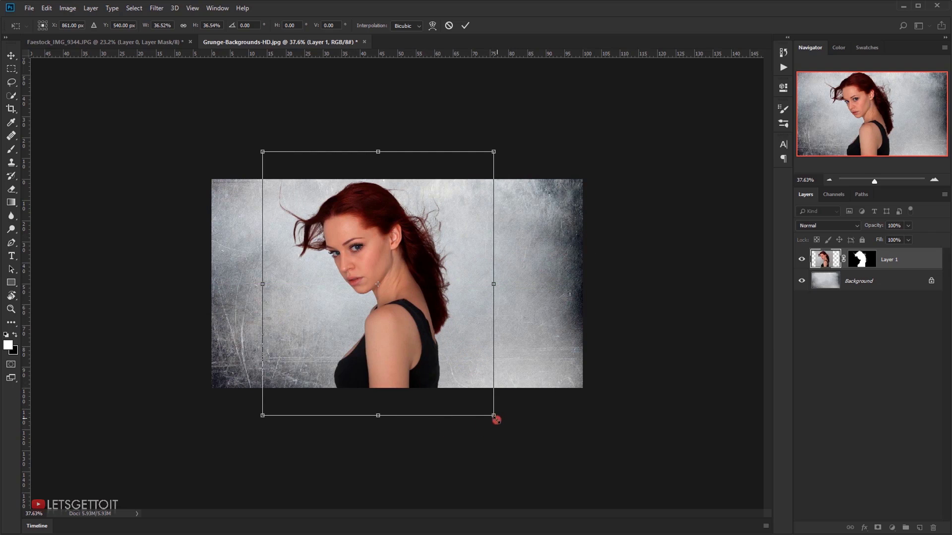
pyautogui.moveTo(497, 420); pyautogui.dragTo(502, 427)
pyautogui.moveTo(462, 324); pyautogui.dragTo(451, 331)
pyautogui.moveTo(497, 425); pyautogui.dragTo(489, 421)
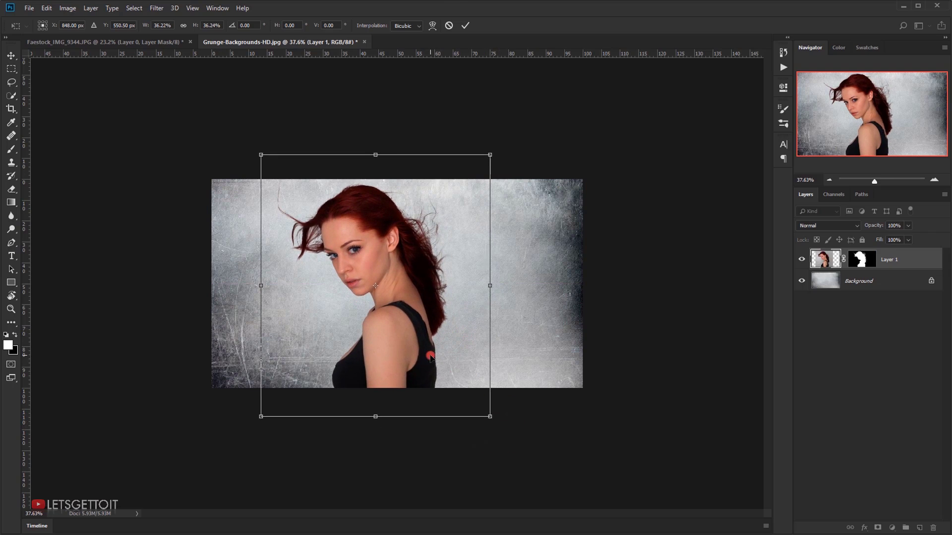
pyautogui.moveTo(431, 357); pyautogui.dragTo(430, 355)
pyautogui.click(465, 26)
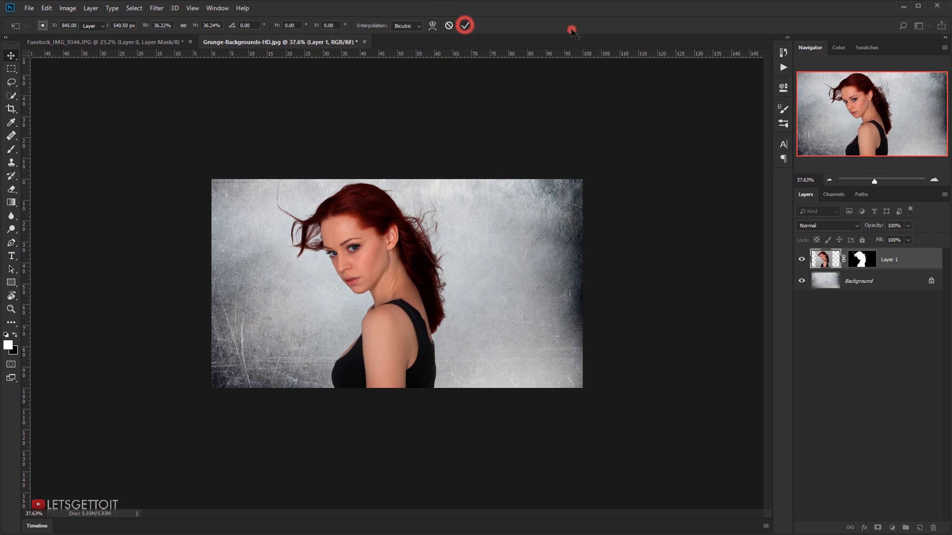
pyautogui.hotkey('ctrl', '0')
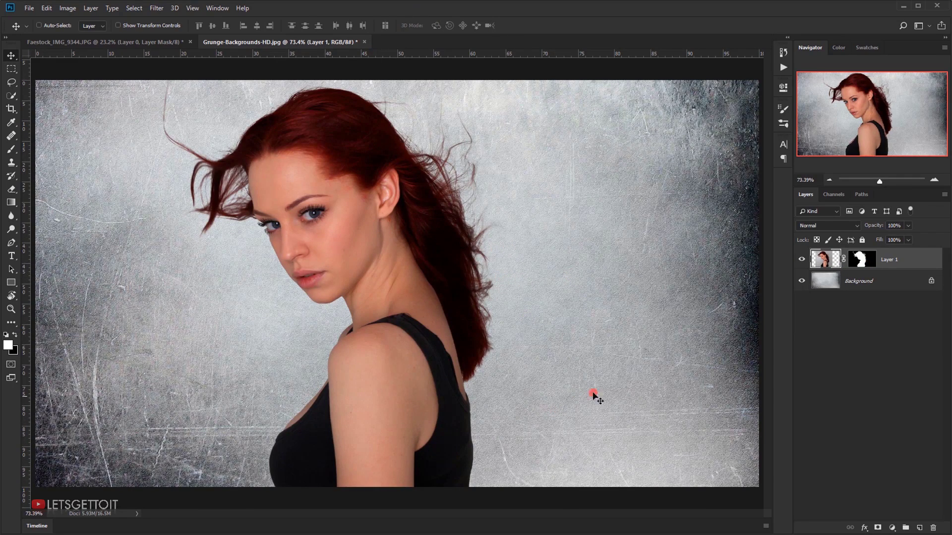
# Step: Load the debris_brush_set_by_zigabooooo.abr brush file from the Tutorial folder into Photoshop
pyautogui.click(573, 508)
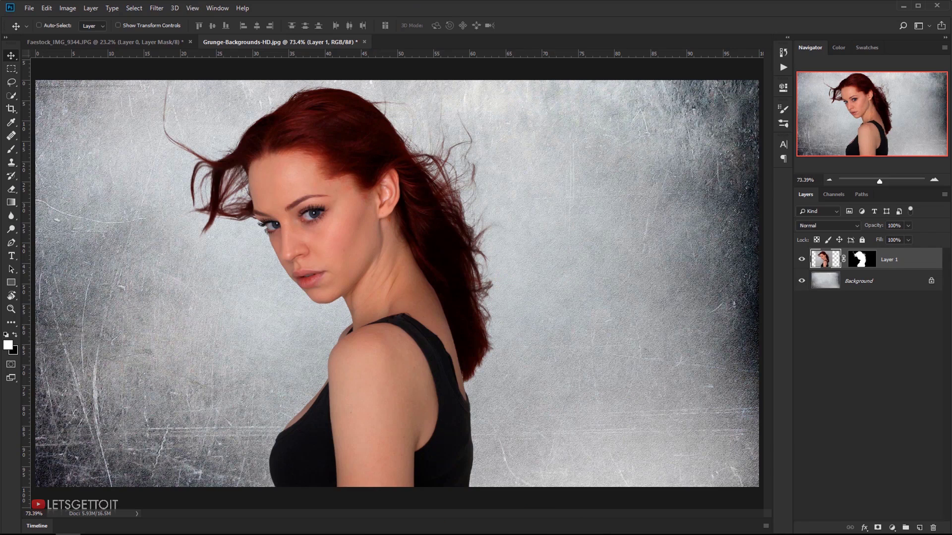
pyautogui.click(43, 534)
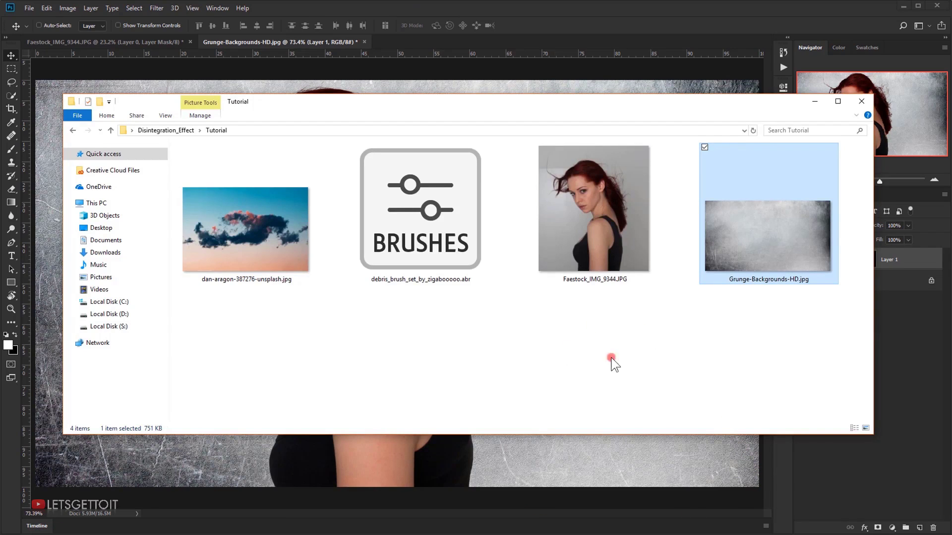
pyautogui.click(436, 208)
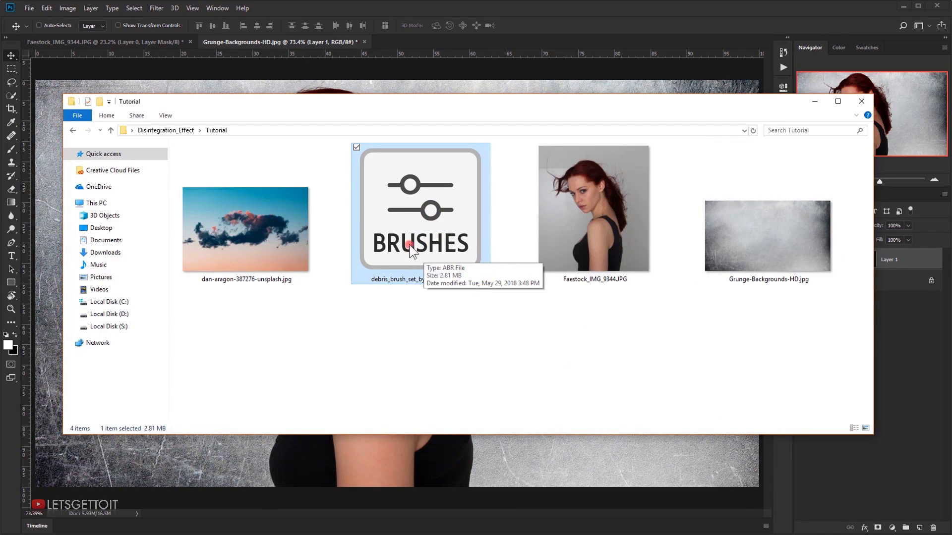
pyautogui.doubleClick(406, 182)
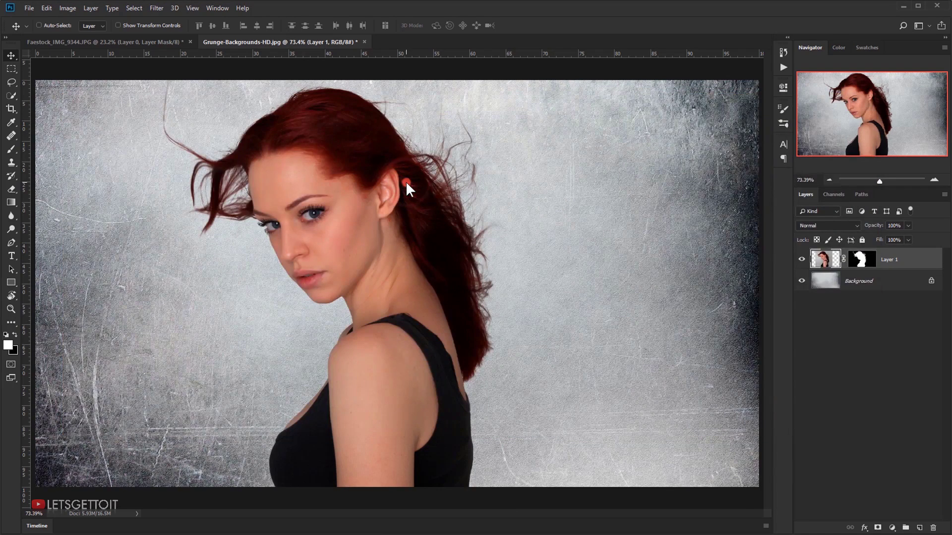
# Step: Activate the Brush tool and look through the brushes in the debris_brush_set_by_zigabooooo preset group
pyautogui.click(11, 148)
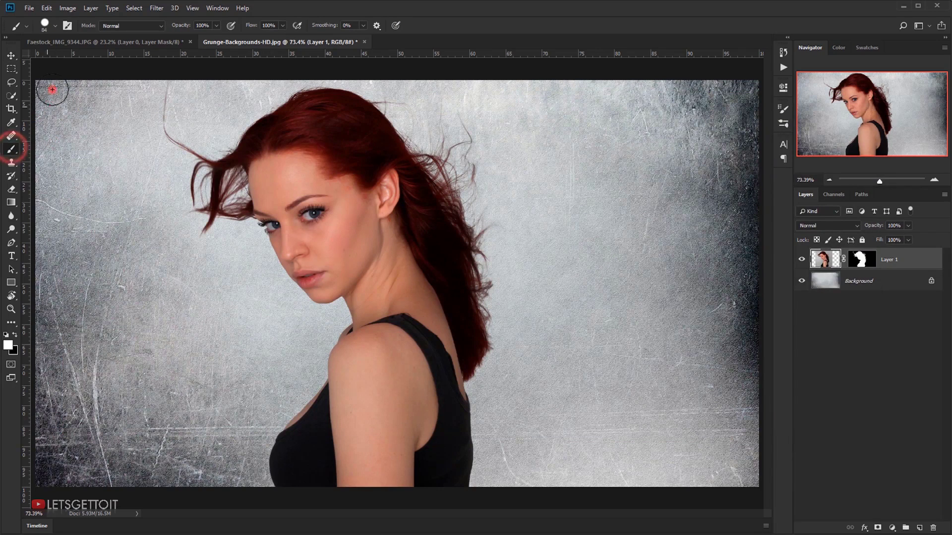
pyautogui.click(52, 24)
pyautogui.scroll(-1, 146, 296)
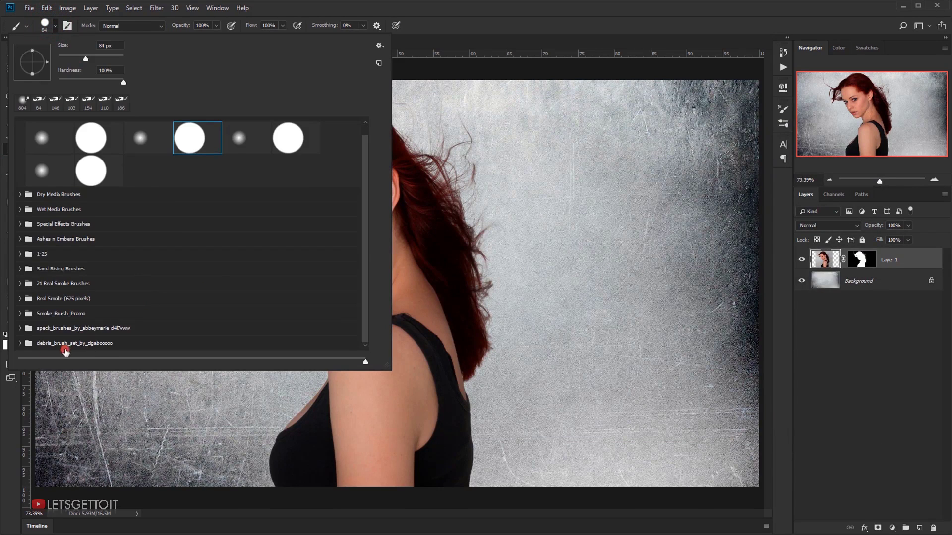
pyautogui.click(21, 343)
pyautogui.scroll(-5, 132, 312)
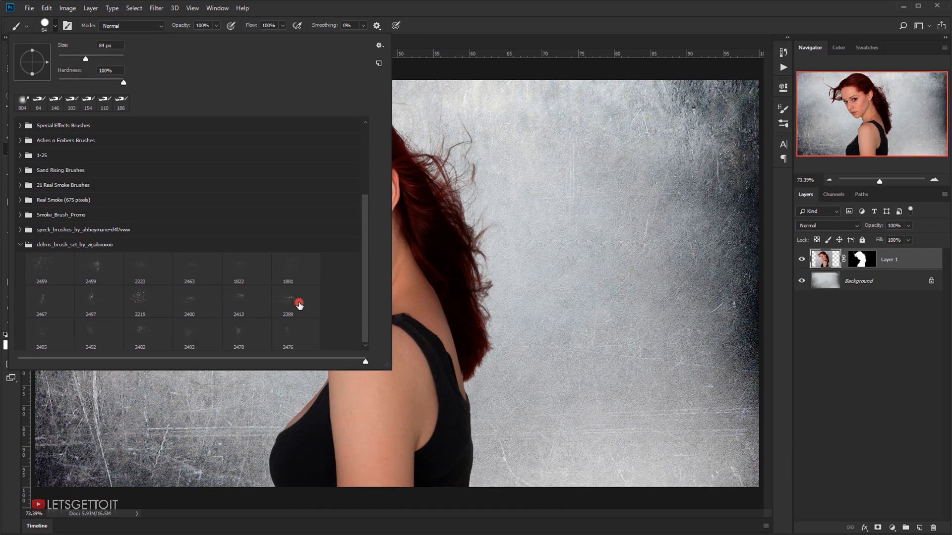
pyautogui.click(18, 246)
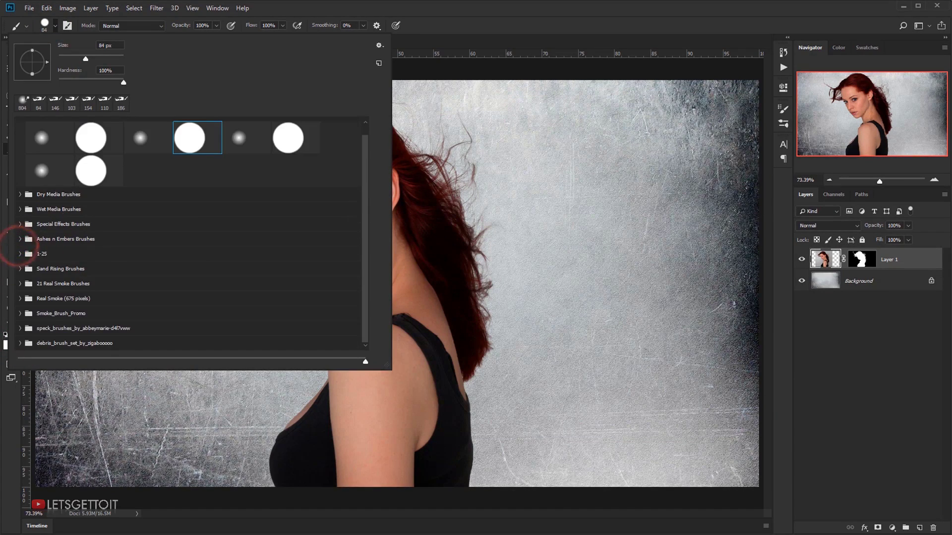
# Step: Open dan-aragon-387276-unsplash.jpg from the Tutorial folder as its own document
pyautogui.press('Escape')
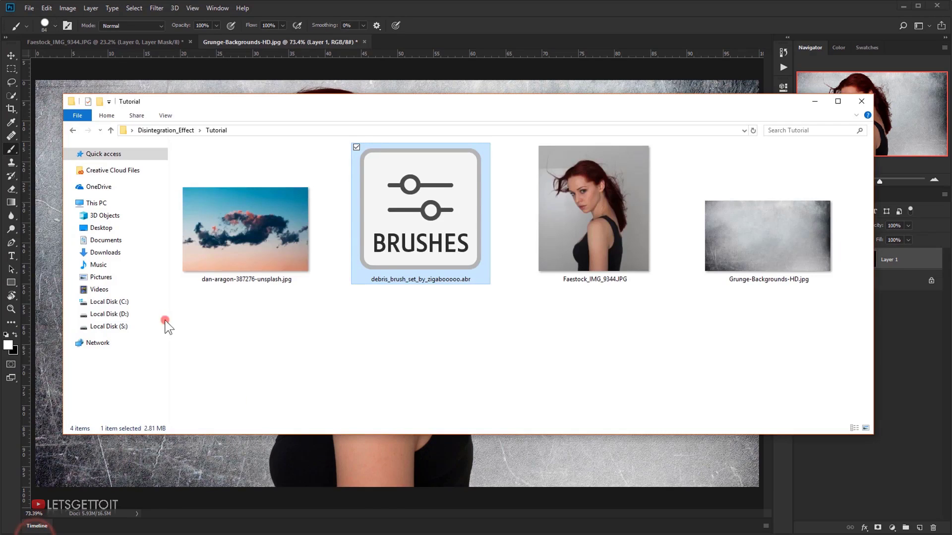
pyautogui.click(249, 238)
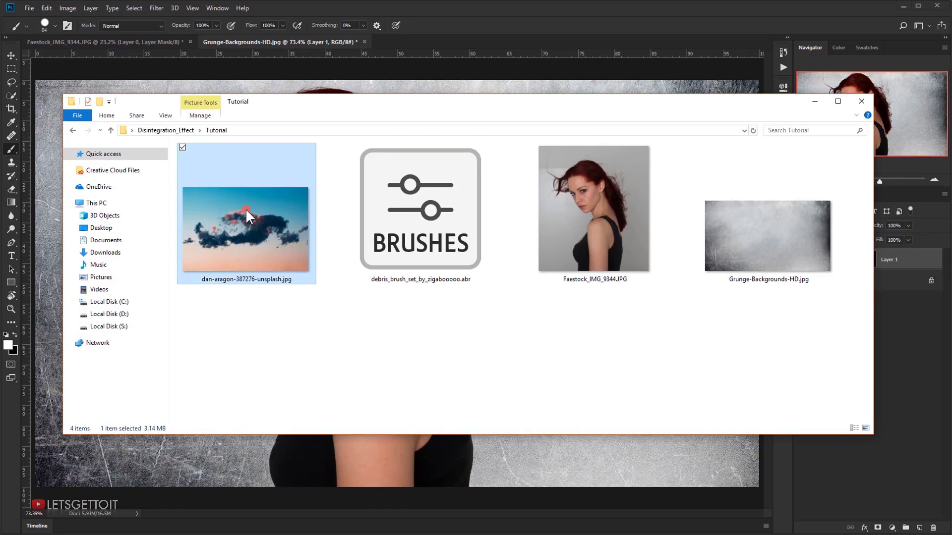
pyautogui.moveTo(246, 211); pyautogui.dragTo(13, 419)
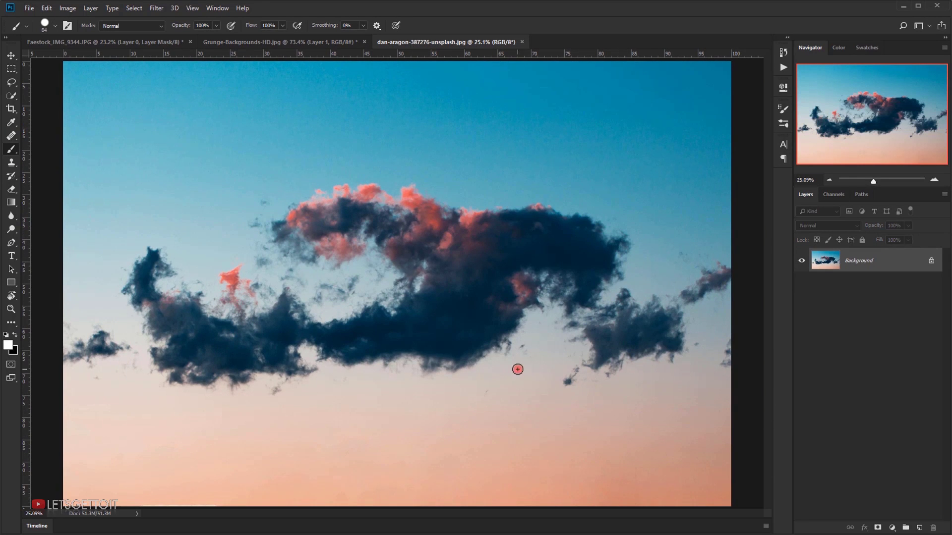
# Step: Start a Black & White adjustment on the cloud photo and choose the Blue Filter preset
pyautogui.click(68, 8)
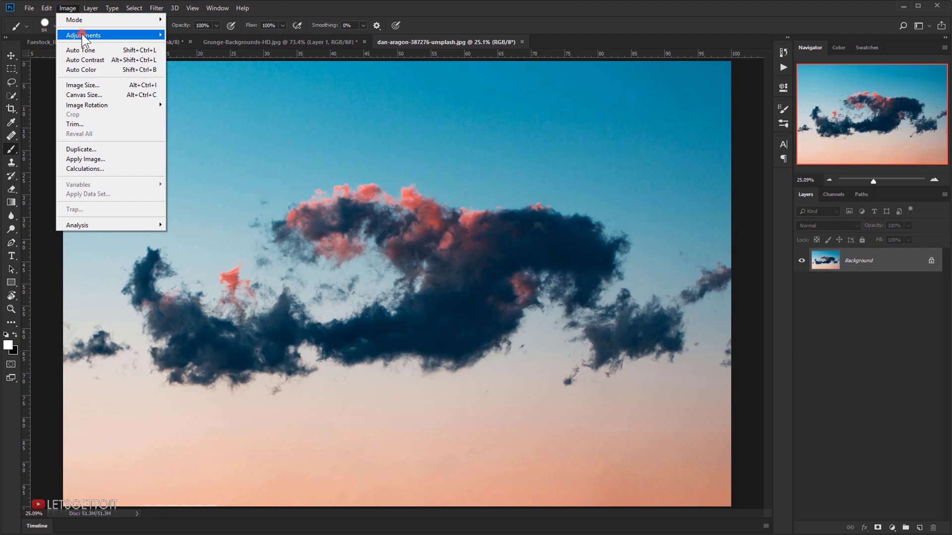
pyautogui.moveTo(84, 37)
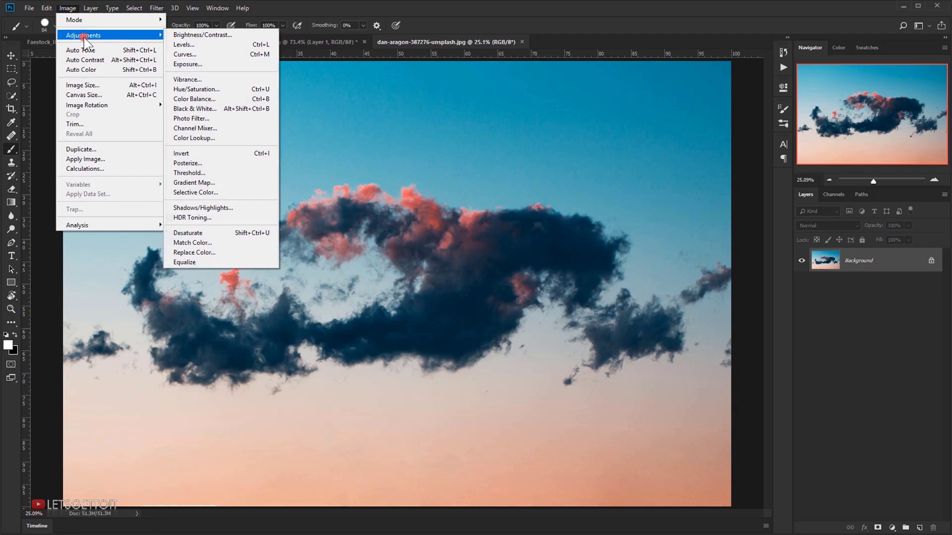
pyautogui.click(221, 108)
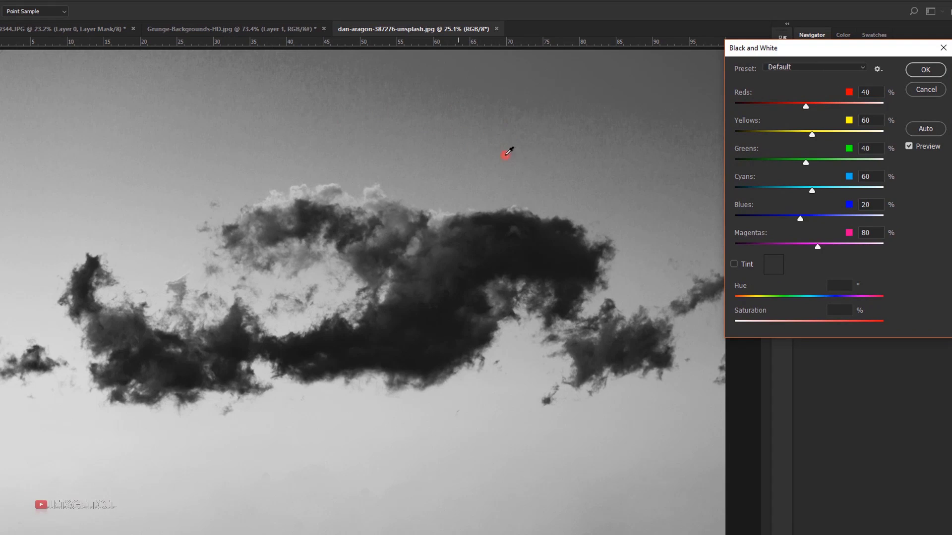
pyautogui.click(808, 63)
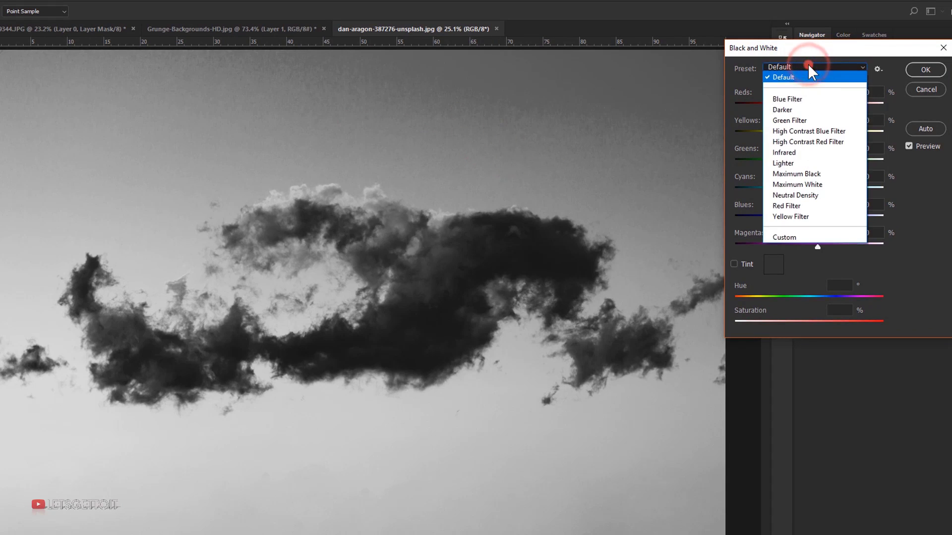
pyautogui.click(787, 99)
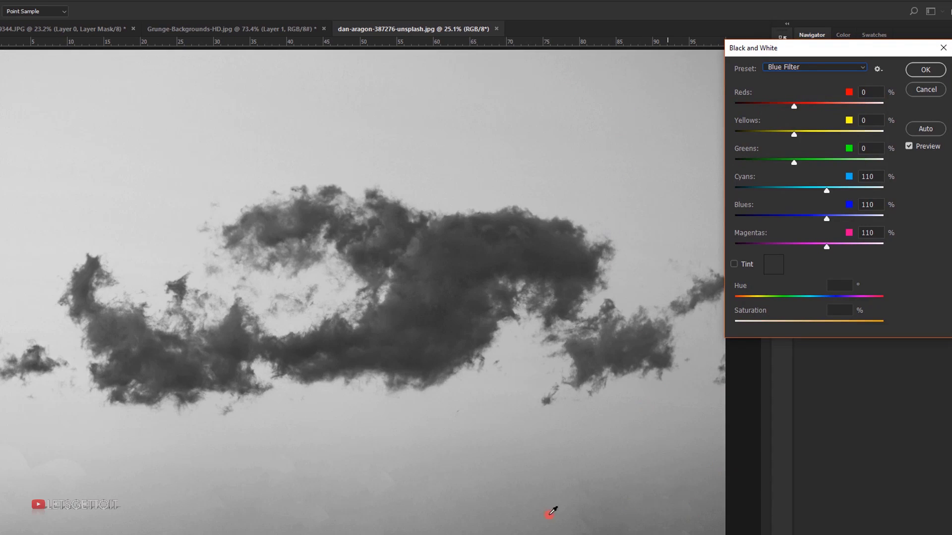
# Step: Try the Darker, Green Filter, High Contrast Red Filter and High Contrast Blue Filter presets on the cloud photo
pyautogui.click(839, 59)
pyautogui.click(823, 109)
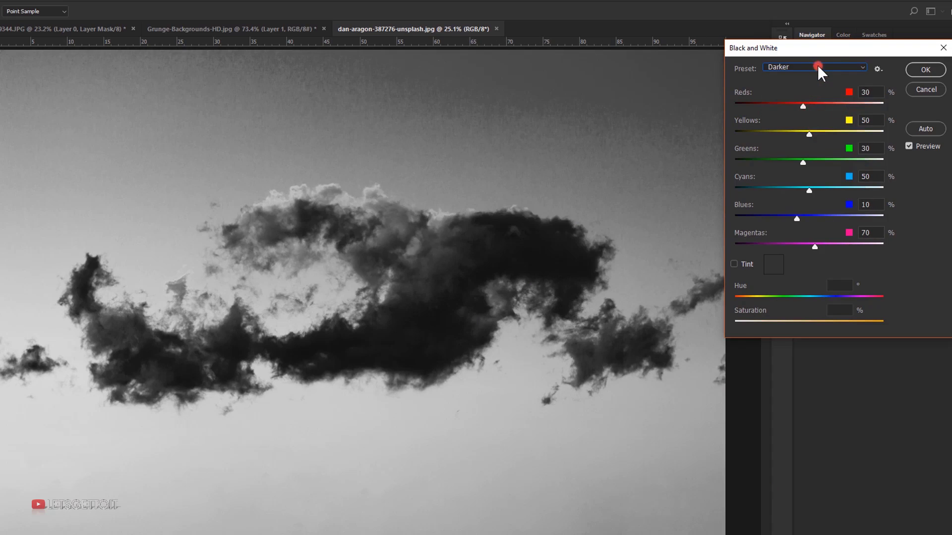
pyautogui.click(817, 66)
pyautogui.click(815, 118)
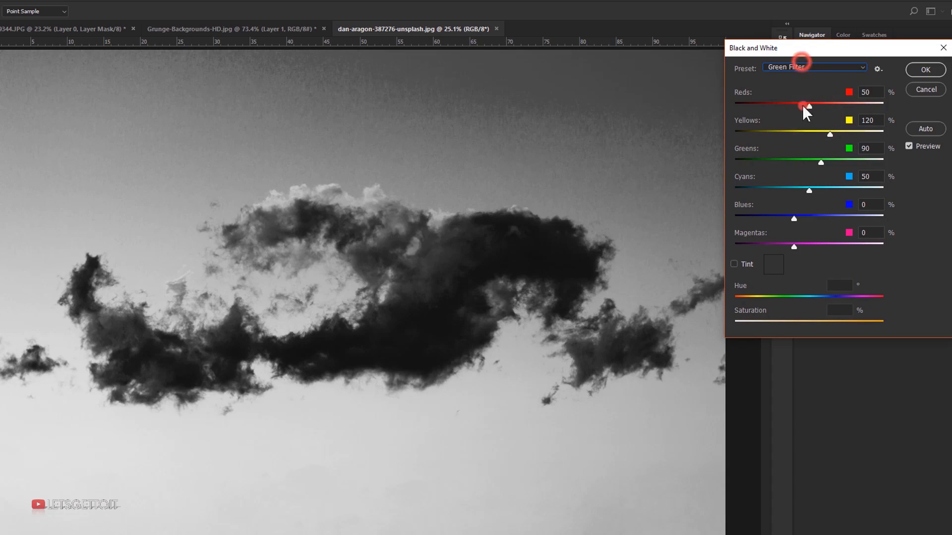
pyautogui.click(808, 65)
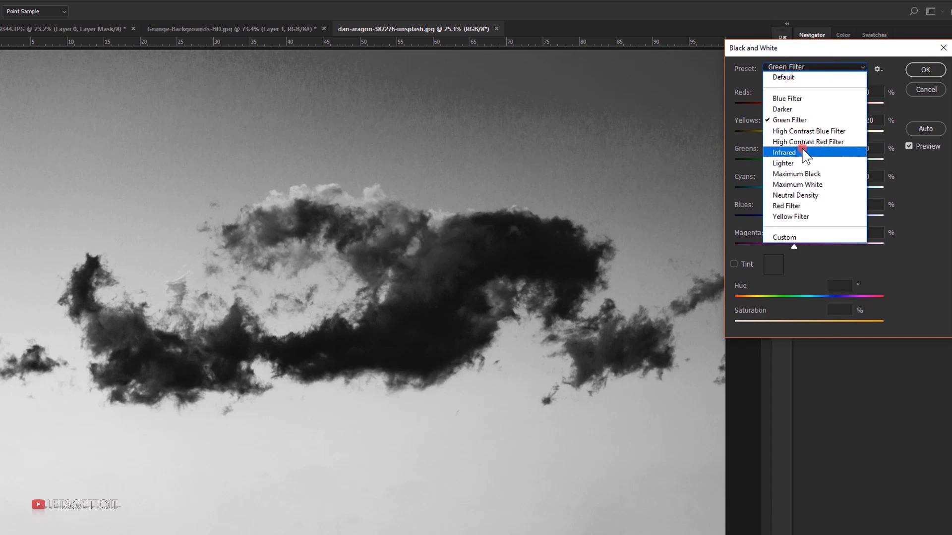
pyautogui.click(803, 141)
pyautogui.click(807, 65)
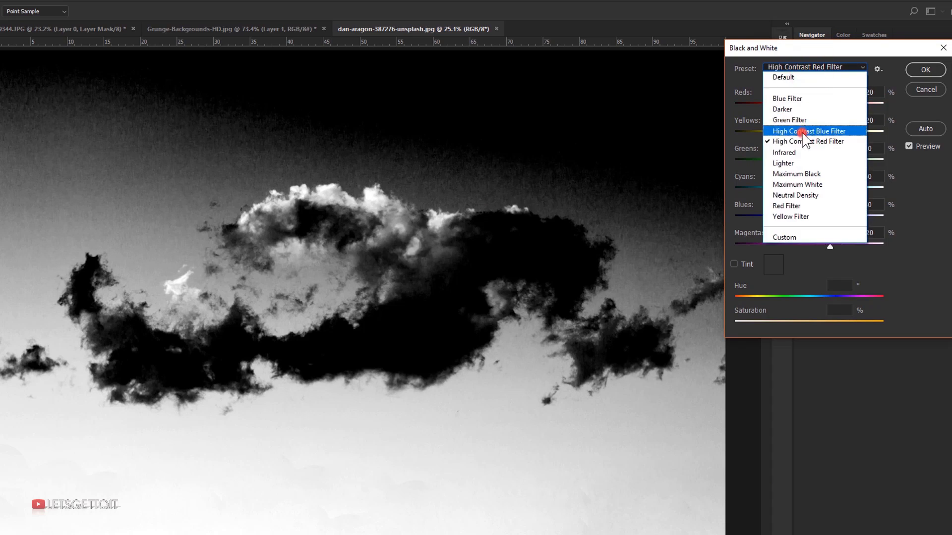
pyautogui.click(807, 131)
# Step: Set the Black & White preset to Blue Filter and apply the adjustment to the cloud photo
pyautogui.click(813, 67)
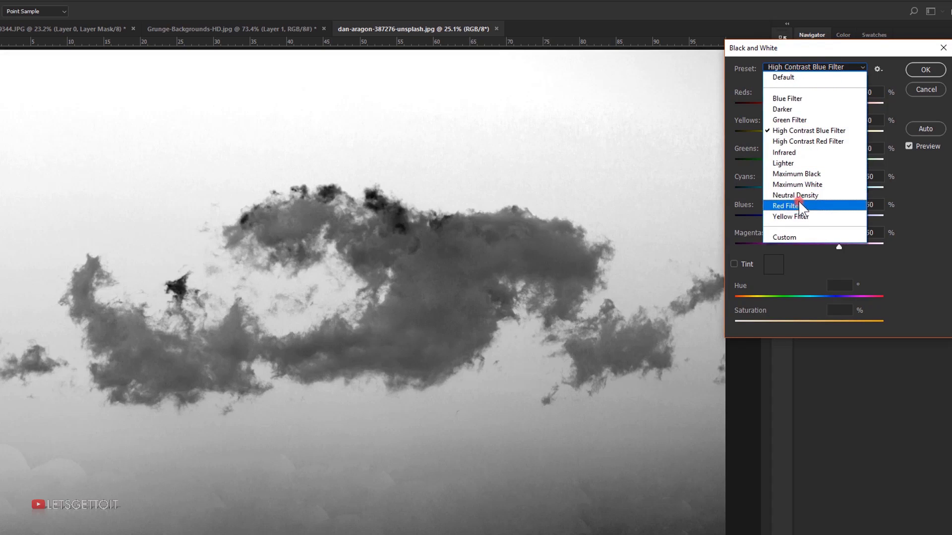
pyautogui.click(788, 99)
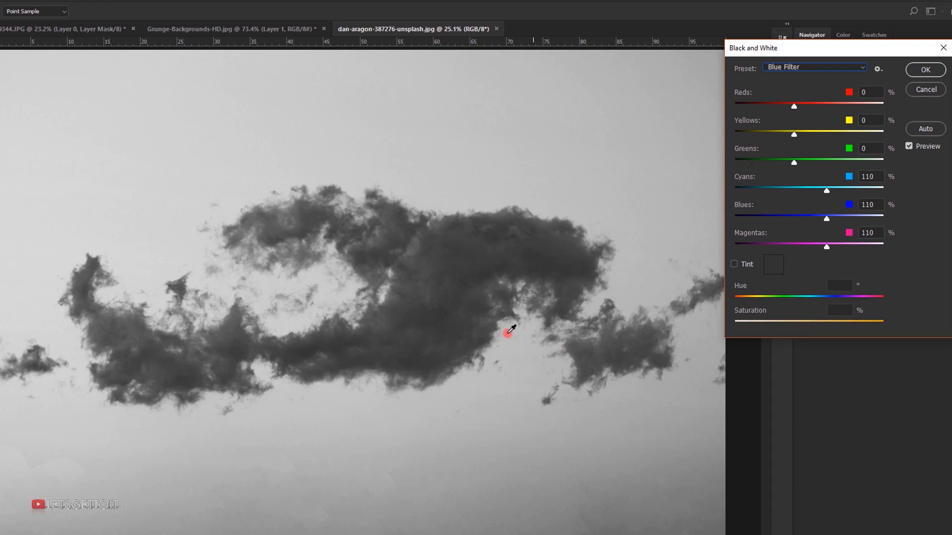
pyautogui.click(926, 70)
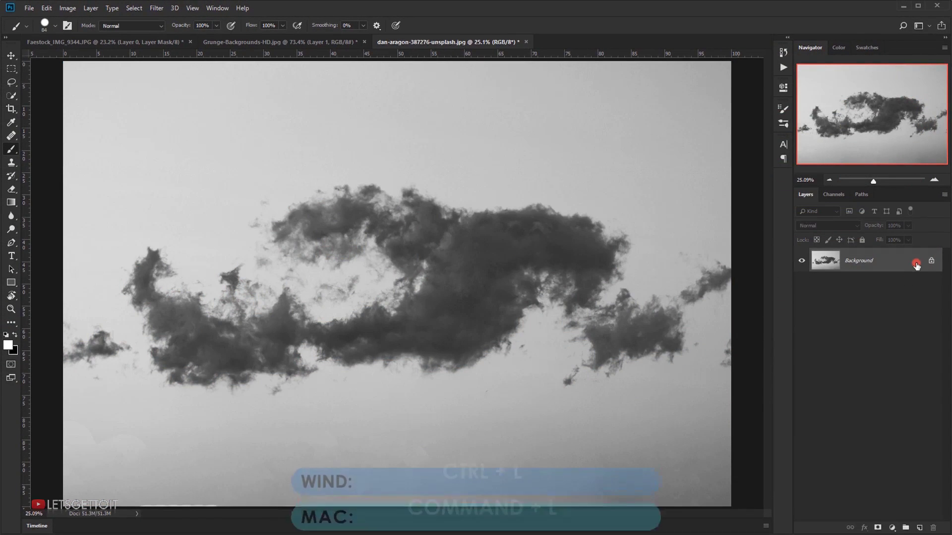
# Step: Increase the cloud photo's contrast with Levels, setting the black input to 60 and the white input to about 185
pyautogui.hotkey('ctrl', 'l')
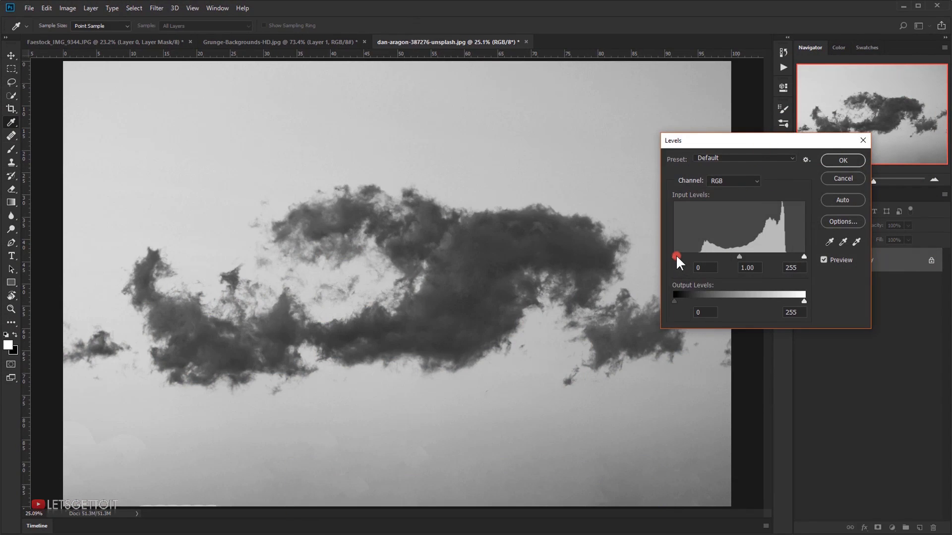
pyautogui.moveTo(676, 254); pyautogui.dragTo(700, 258)
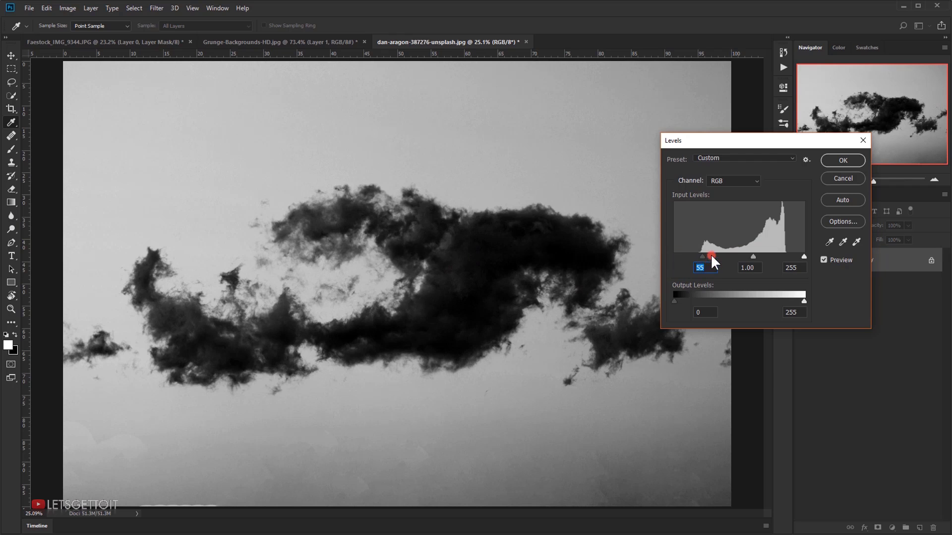
pyautogui.moveTo(705, 255); pyautogui.dragTo(705, 256)
pyautogui.moveTo(804, 257); pyautogui.dragTo(773, 256)
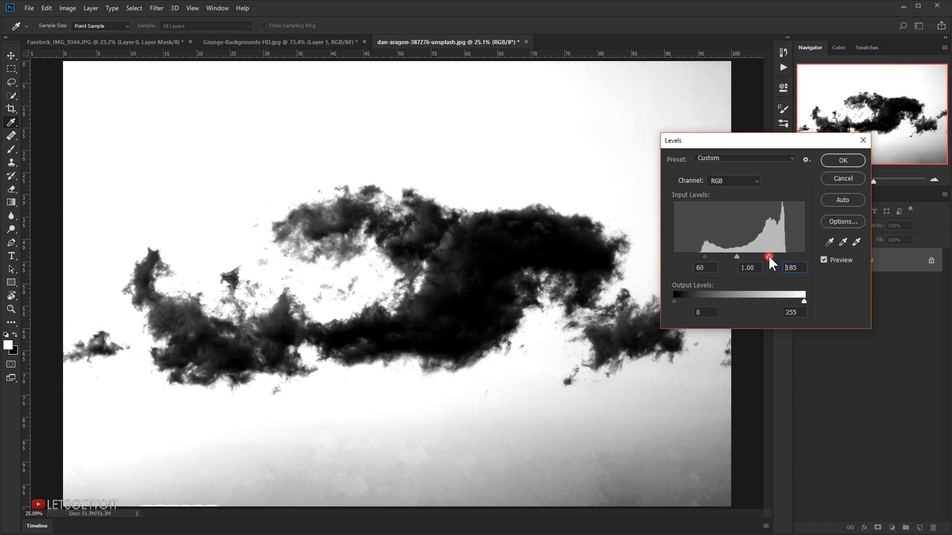
pyautogui.moveTo(769, 254); pyautogui.dragTo(769, 255)
pyautogui.click(842, 160)
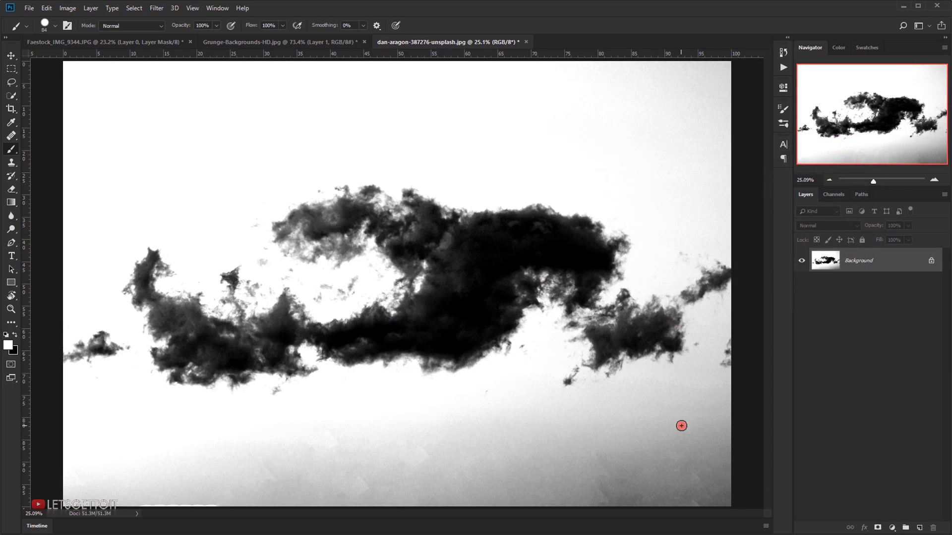
# Step: Set the round brush to 0% hardness and enlarge it to about 891 px
pyautogui.scroll(-4, 643, 461)
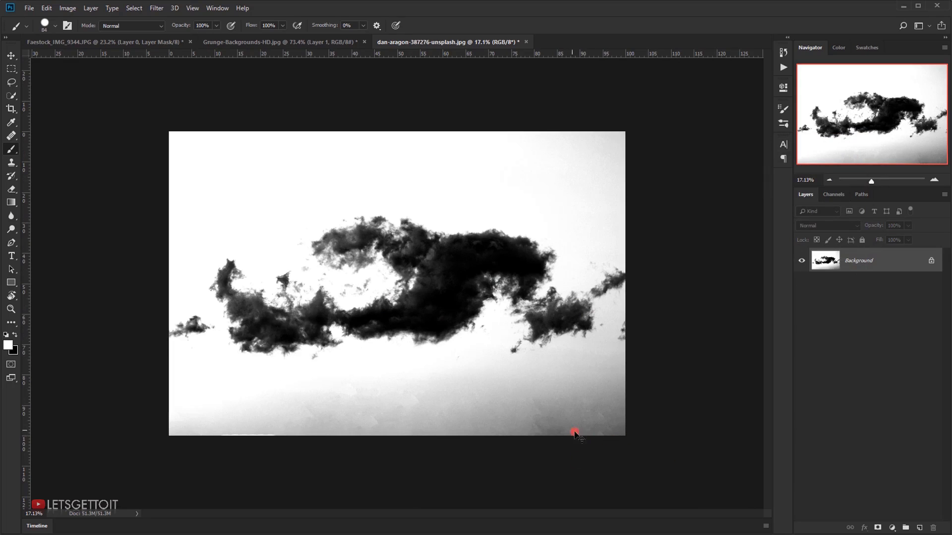
pyautogui.scroll(1, 355, 144)
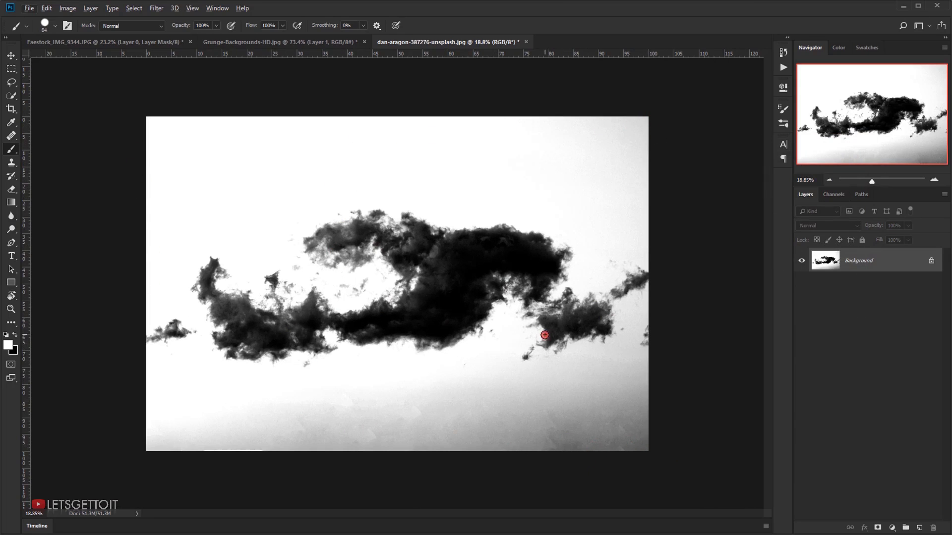
pyautogui.scroll(2, 600, 361)
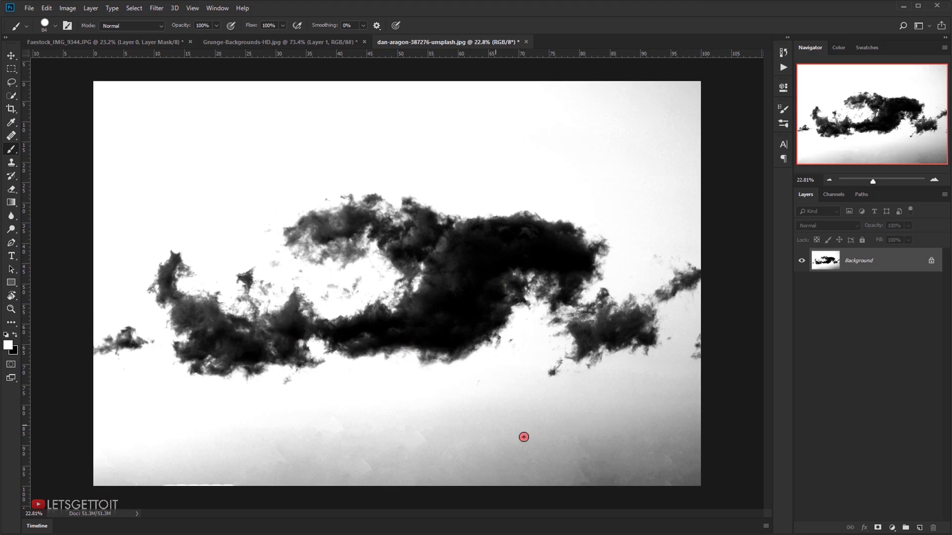
pyautogui.rightClick(13, 148)
pyautogui.click(33, 148)
pyautogui.moveTo(211, 208)
pyautogui.mouseDown()
pyautogui.moveTo(250, 199)
pyautogui.moveTo(233, 65)
pyautogui.moveTo(212, 208)
pyautogui.mouseUp()
pyautogui.rightClick(306, 166)
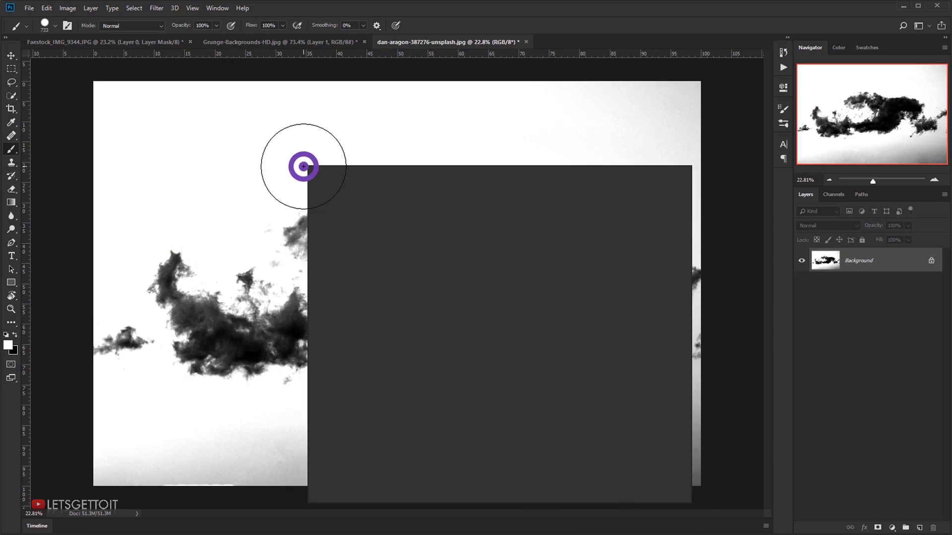
pyautogui.moveTo(421, 214); pyautogui.dragTo(351, 214)
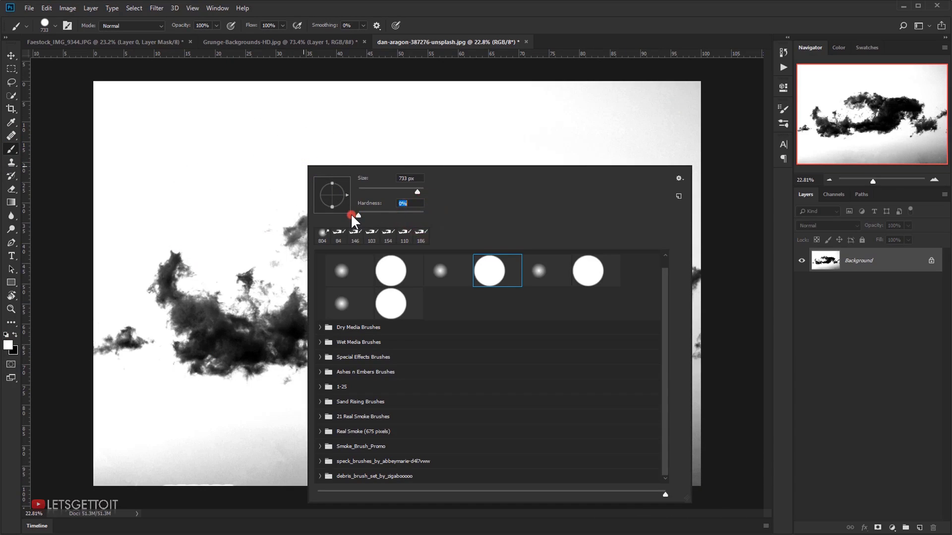
pyautogui.click(631, 26)
pyautogui.moveTo(524, 164); pyautogui.dragTo(556, 163)
# Step: Paint white over the grey sky around the main cloud and over the small stray clouds at the image's side edges
pyautogui.moveTo(676, 81)
pyautogui.mouseDown()
pyautogui.moveTo(720, 94)
pyautogui.moveTo(538, 114)
pyautogui.moveTo(154, 129)
pyautogui.moveTo(119, 96)
pyautogui.moveTo(128, 159)
pyautogui.moveTo(99, 203)
pyautogui.mouseUp()
pyautogui.moveTo(463, 465)
pyautogui.mouseDown()
pyautogui.moveTo(494, 483)
pyautogui.moveTo(610, 498)
pyautogui.moveTo(698, 470)
pyautogui.moveTo(701, 440)
pyautogui.moveTo(564, 472)
pyautogui.mouseUp()
pyautogui.moveTo(514, 452)
pyautogui.mouseDown()
pyautogui.moveTo(333, 480)
pyautogui.moveTo(428, 453)
pyautogui.moveTo(253, 442)
pyautogui.moveTo(185, 457)
pyautogui.moveTo(115, 423)
pyautogui.moveTo(103, 341)
pyautogui.mouseUp()
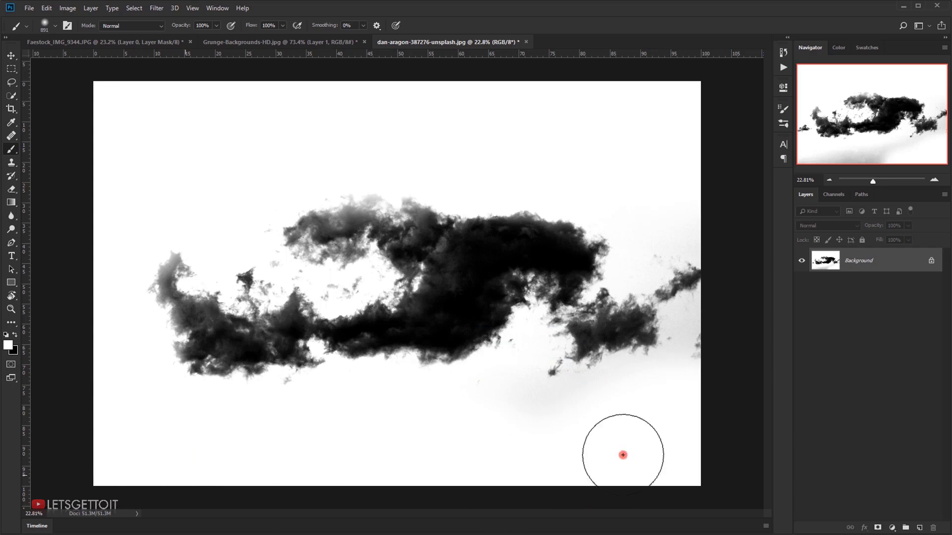
pyautogui.moveTo(697, 259)
pyautogui.mouseDown()
pyautogui.moveTo(680, 244)
pyautogui.moveTo(721, 338)
pyautogui.moveTo(671, 398)
pyautogui.moveTo(534, 453)
pyautogui.moveTo(494, 457)
pyautogui.moveTo(586, 140)
pyautogui.mouseUp()
pyautogui.moveTo(348, 88)
pyautogui.mouseDown()
pyautogui.moveTo(198, 124)
pyautogui.moveTo(104, 198)
pyautogui.moveTo(94, 112)
pyautogui.mouseUp()
pyautogui.moveTo(716, 120)
pyautogui.mouseDown()
pyautogui.moveTo(661, 485)
pyautogui.moveTo(483, 480)
pyautogui.mouseUp()
pyautogui.moveTo(482, 480)
pyautogui.mouseDown()
pyautogui.moveTo(208, 490)
pyautogui.moveTo(95, 473)
pyautogui.mouseUp()
pyautogui.moveTo(96, 473)
pyautogui.mouseDown()
pyautogui.moveTo(73, 108)
pyautogui.moveTo(573, 67)
pyautogui.moveTo(727, 169)
pyautogui.moveTo(711, 441)
pyautogui.moveTo(651, 487)
pyautogui.moveTo(266, 490)
pyautogui.mouseUp()
pyautogui.scroll(-3, 416, 320)
pyautogui.moveTo(211, 174)
pyautogui.mouseDown()
pyautogui.moveTo(247, 159)
pyautogui.moveTo(229, 196)
pyautogui.moveTo(244, 207)
pyautogui.moveTo(225, 217)
pyautogui.moveTo(284, 200)
pyautogui.mouseUp()
pyautogui.scroll(5, 342, 216)
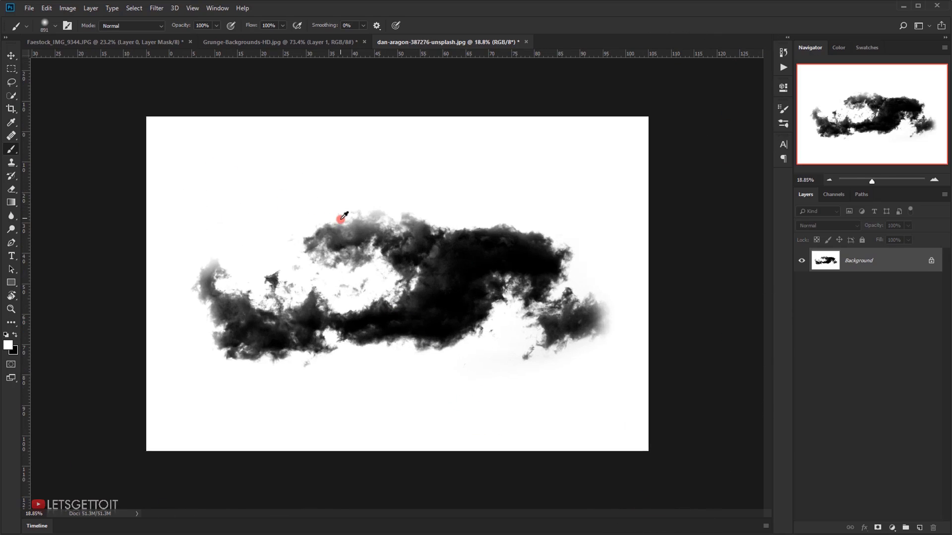
# Step: Apply a Gaussian Blur with a 2.1-pixel radius to the cloud image and return to the Brush tool
pyautogui.scroll(-3, 357, 339)
pyautogui.scroll(3, 356, 339)
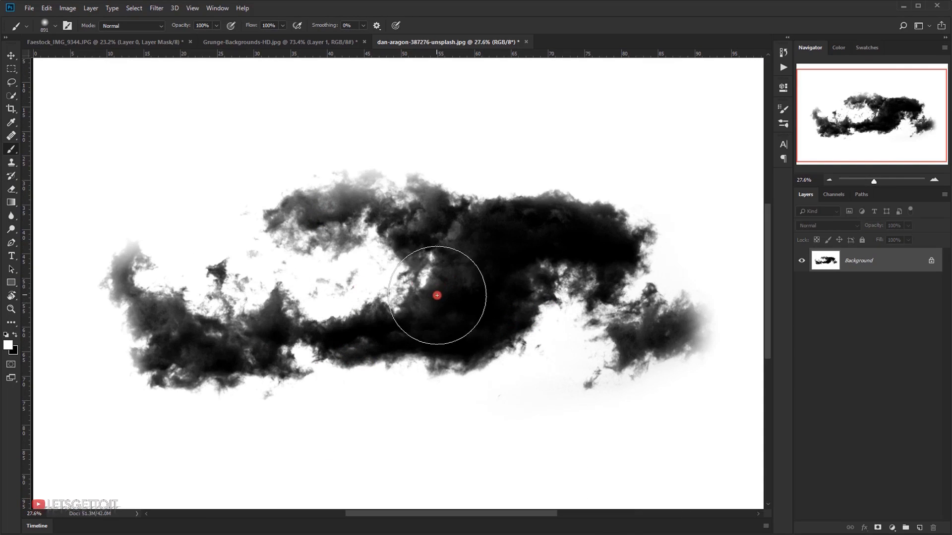
pyautogui.click(154, 8)
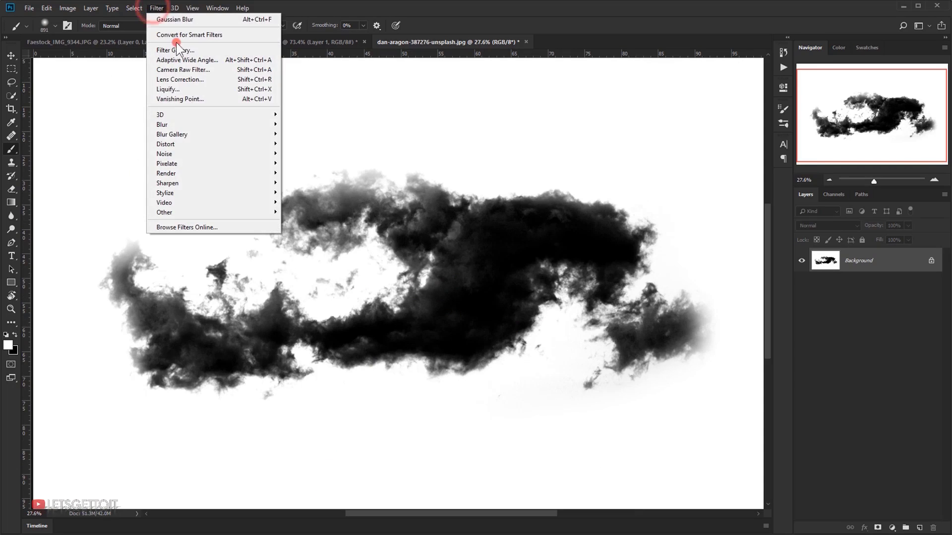
pyautogui.moveTo(197, 129)
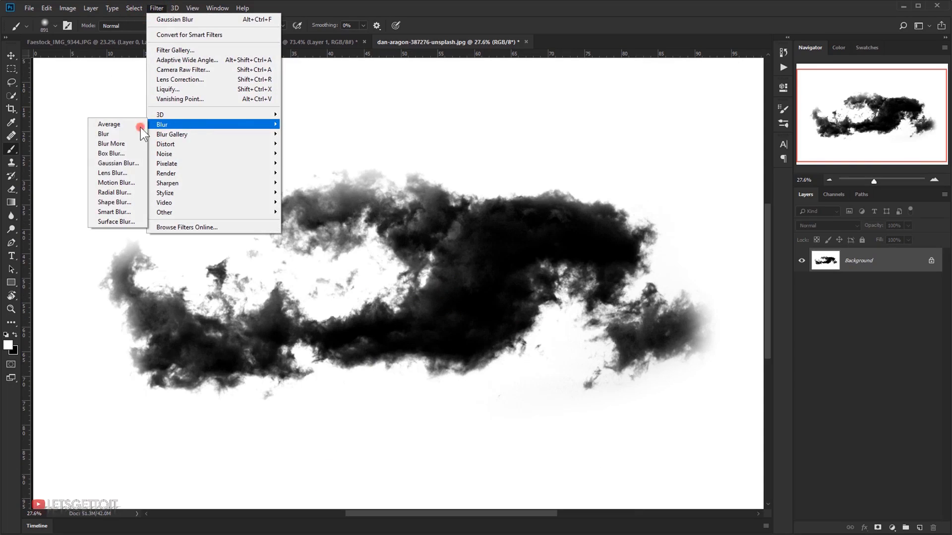
pyautogui.click(127, 162)
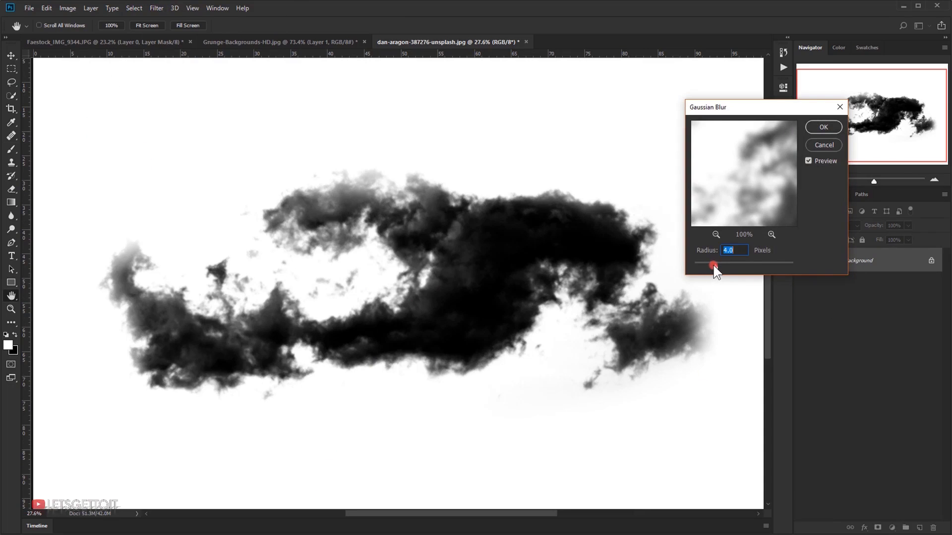
pyautogui.moveTo(714, 266); pyautogui.dragTo(705, 268)
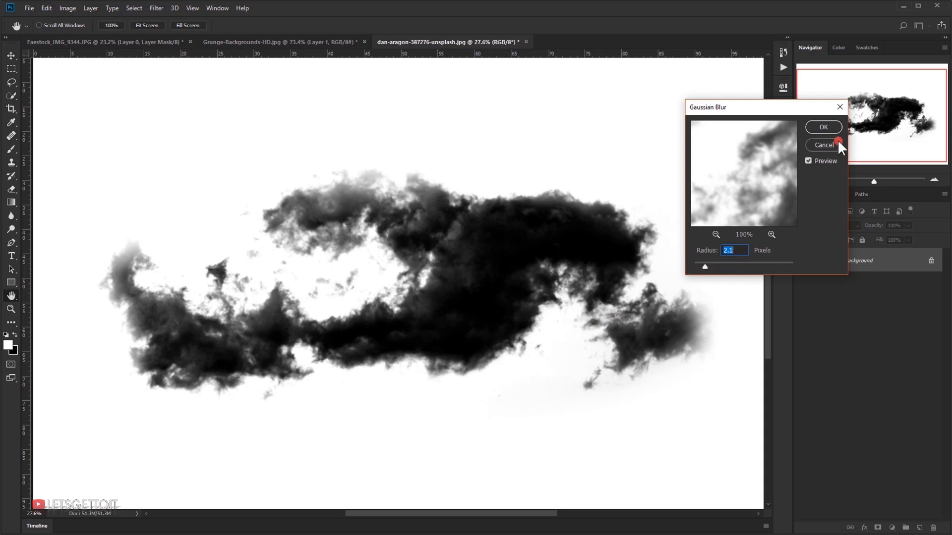
pyautogui.click(824, 127)
pyautogui.press('b')
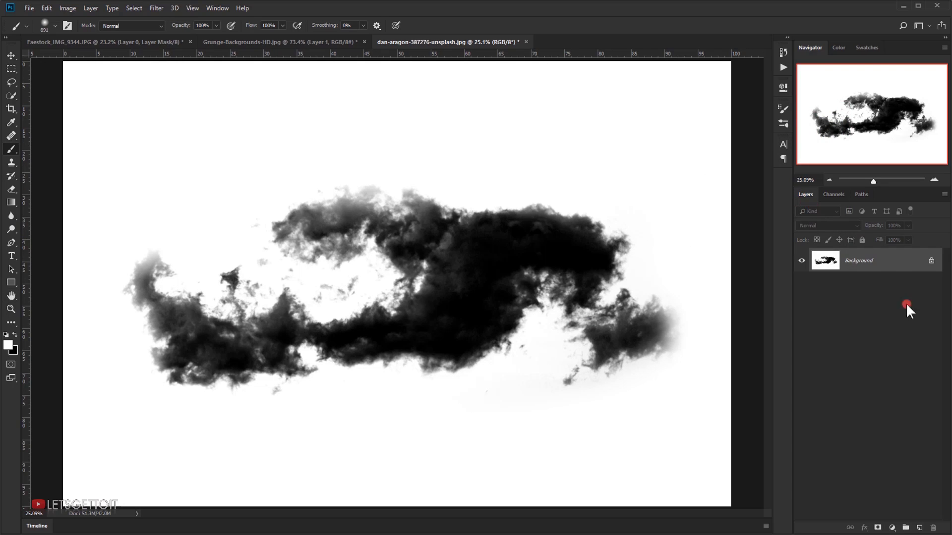
# Step: Resize the cloud image to a width of 5000 pixels, keeping its proportions
pyautogui.click(47, 8)
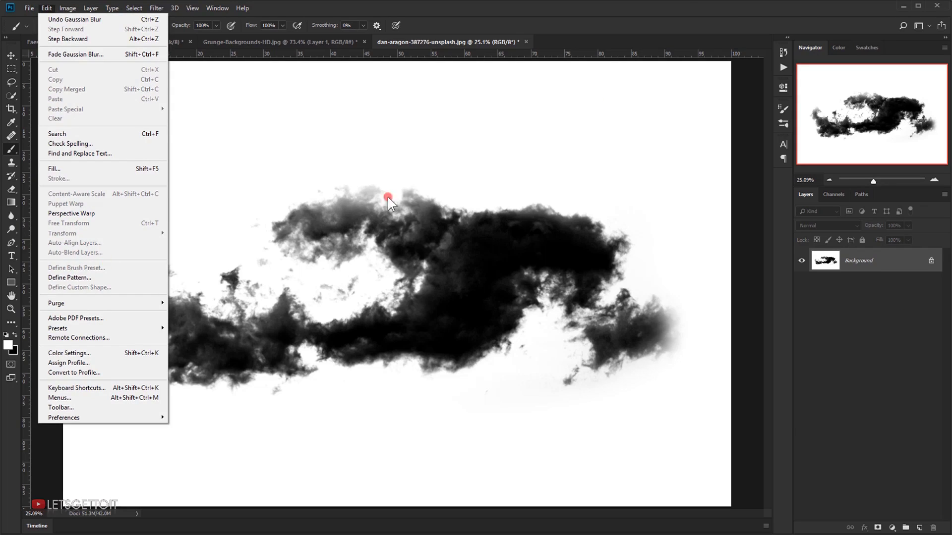
pyautogui.click(718, 13)
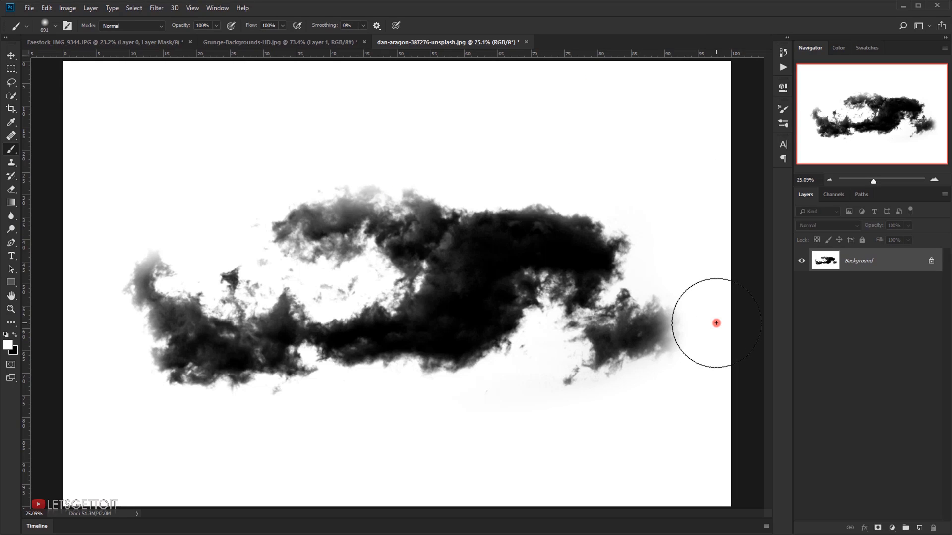
pyautogui.click(66, 8)
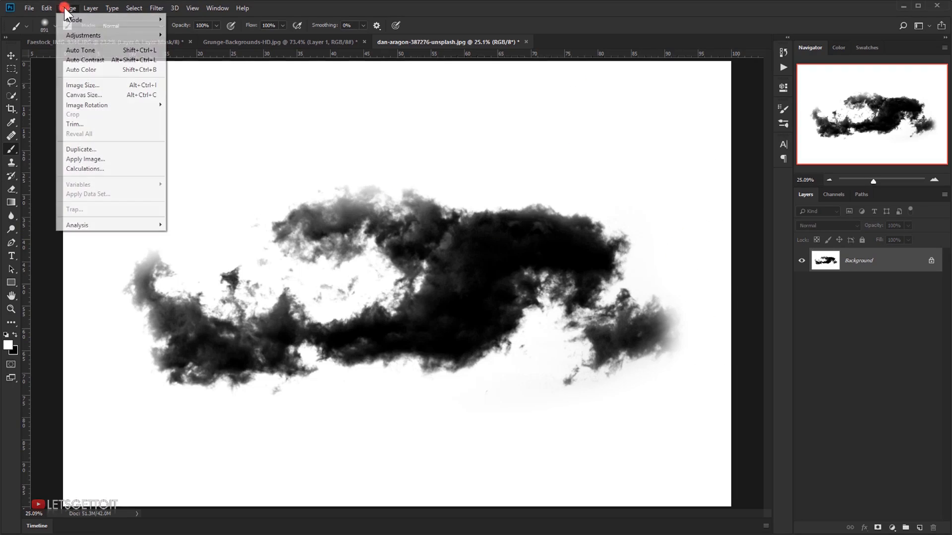
pyautogui.click(89, 85)
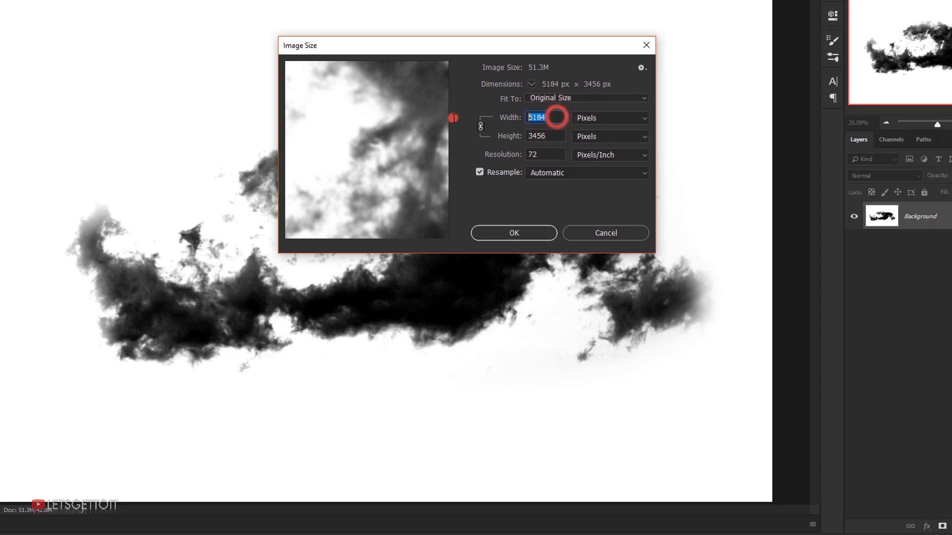
pyautogui.write('00')
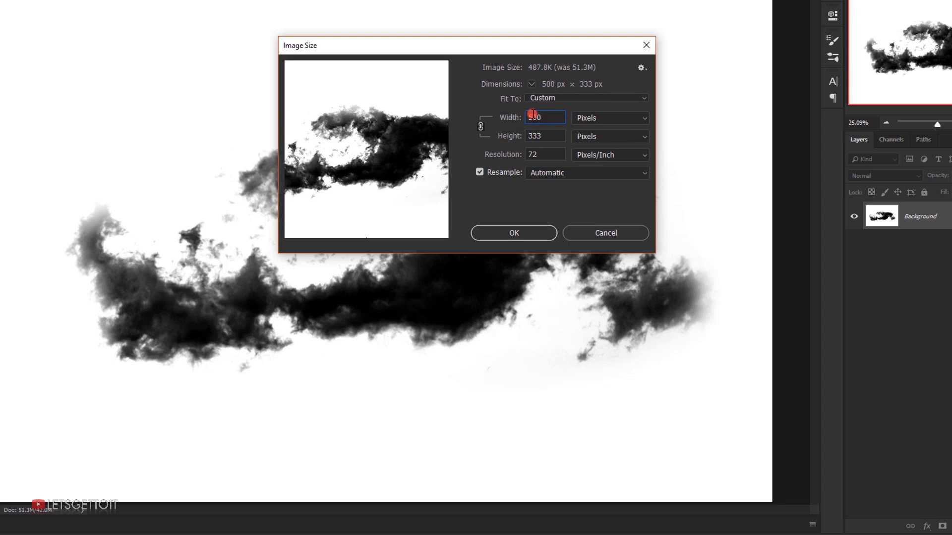
pyautogui.write('0')
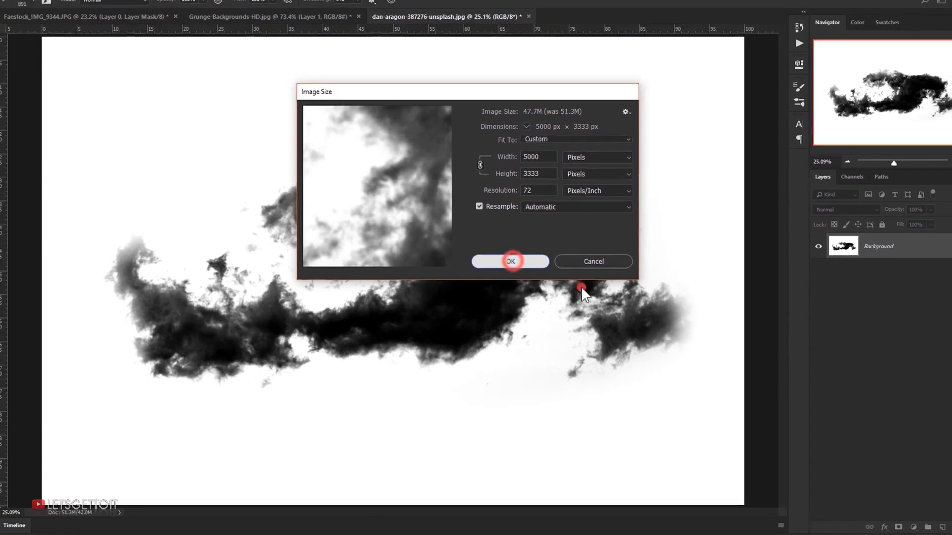
pyautogui.click(516, 232)
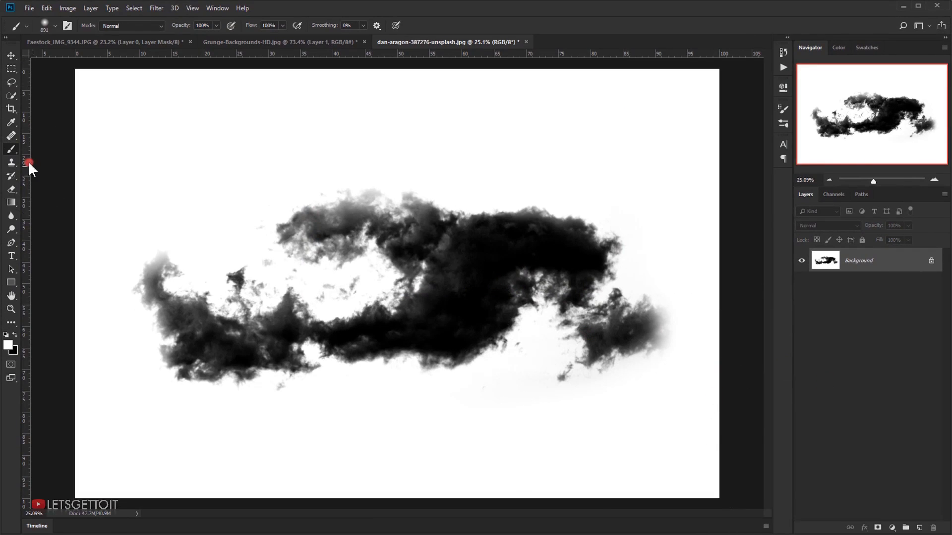
# Step: Define the resized cloud image as a new brush preset named "Cloud"
pyautogui.click(44, 10)
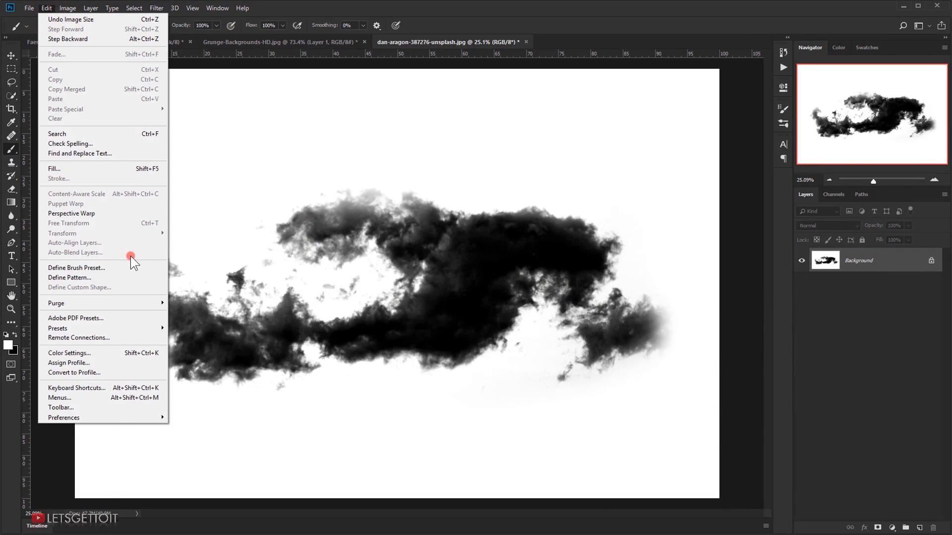
pyautogui.click(81, 268)
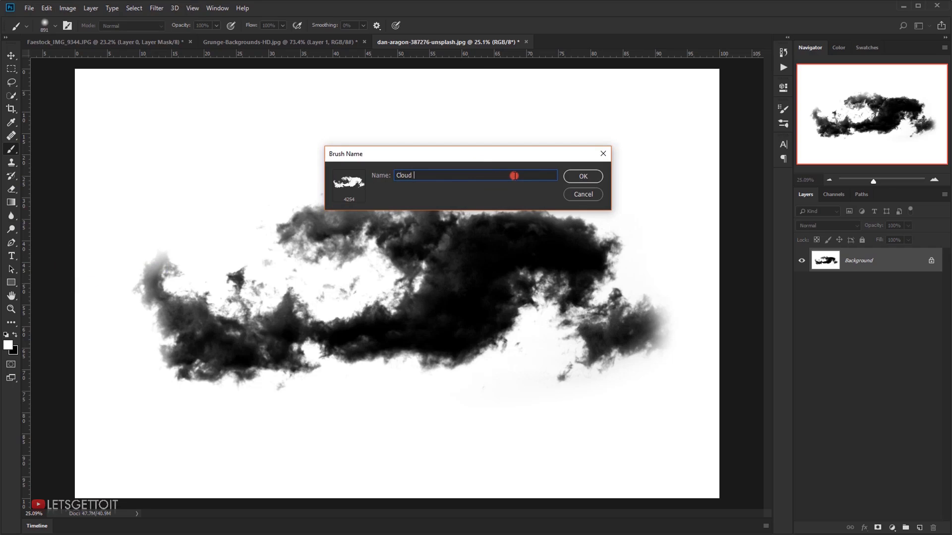
pyautogui.click(583, 177)
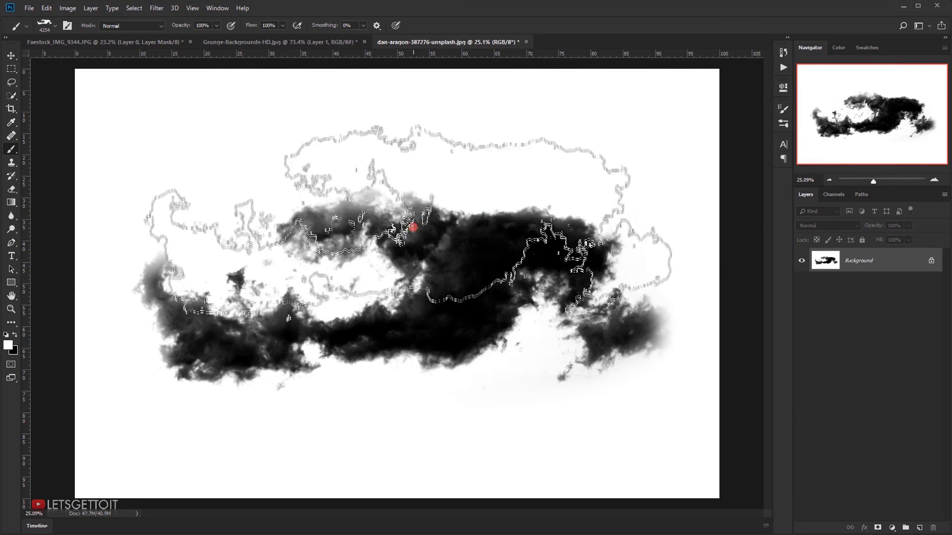
# Step: Close the cloud photo document and return to the grunge background composition with the whole woman in view
pyautogui.click(524, 43)
pyautogui.click(471, 205)
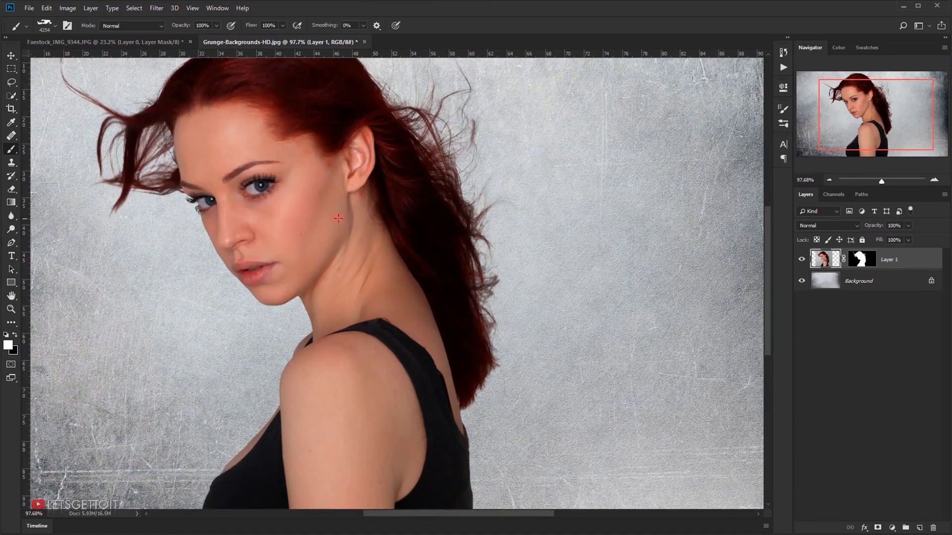
pyautogui.scroll(-3, 436, 240)
pyautogui.scroll(1, 406, 200)
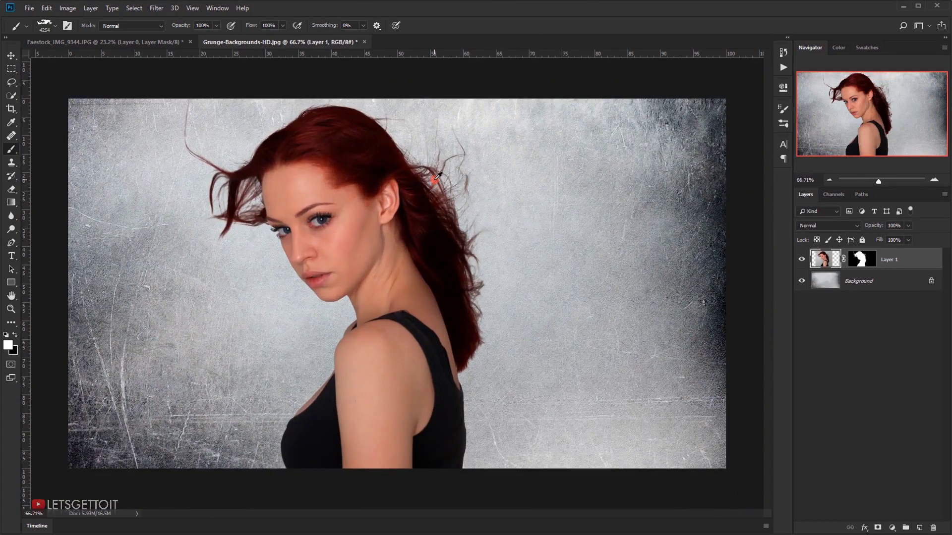
pyautogui.scroll(1, 438, 176)
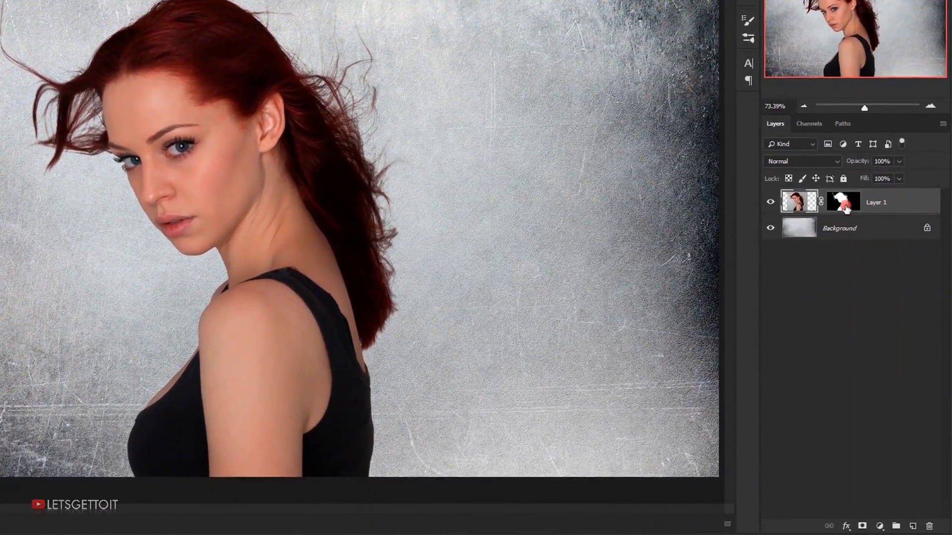
# Step: Apply the woman layer's mask permanently and rename the layer "Model"
pyautogui.rightClick(845, 208)
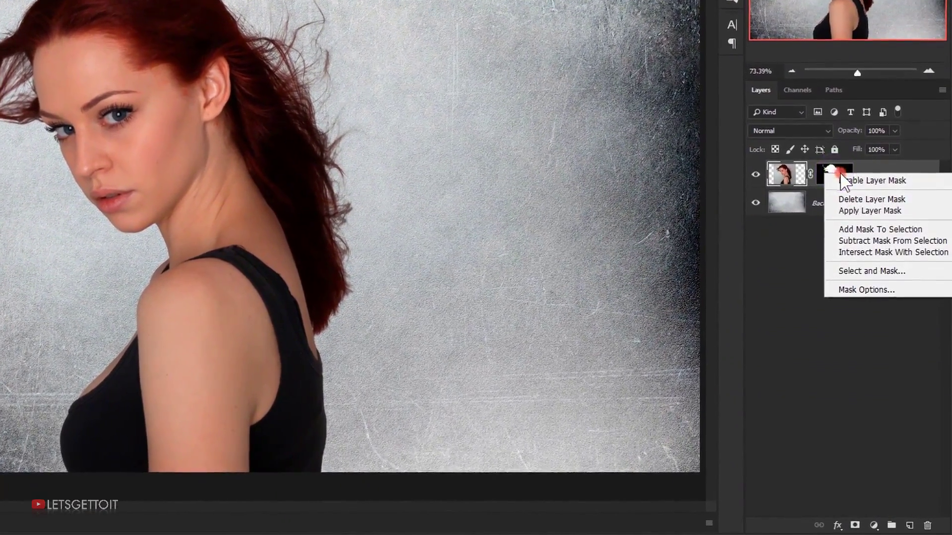
pyautogui.click(868, 211)
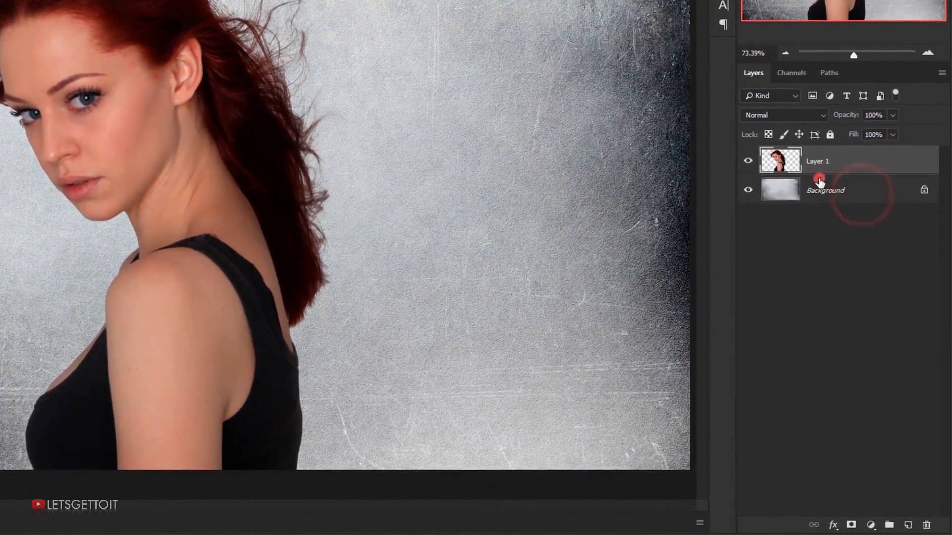
pyautogui.doubleClick(821, 163)
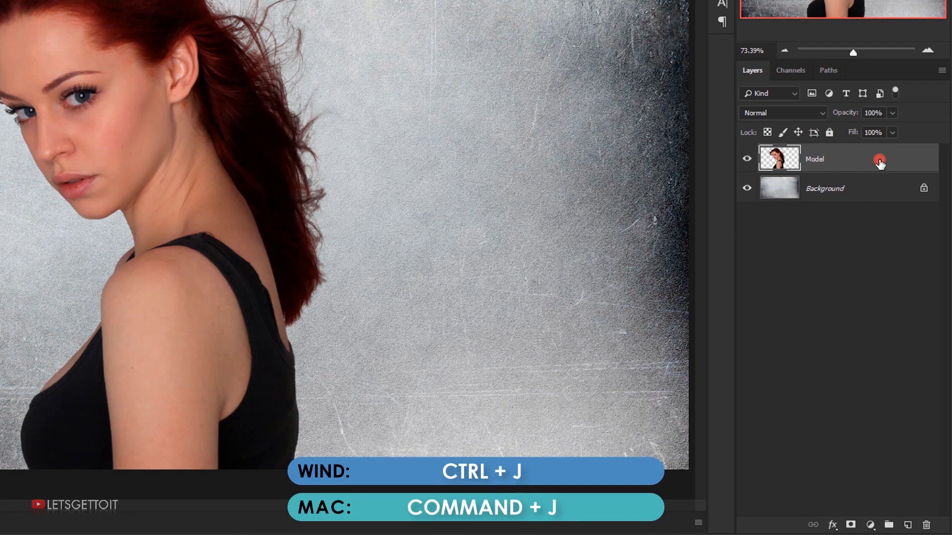
# Step: Duplicate the Model layer, naming the upper copy "Model original" and the lower one "Model Liquify"
pyautogui.hotkey('ctrl', 'j')
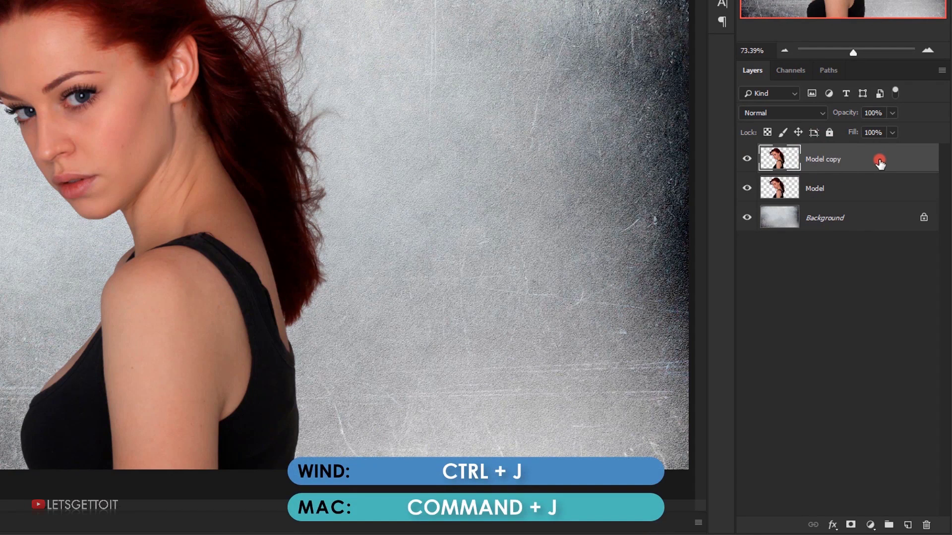
pyautogui.doubleClick(834, 162)
pyautogui.moveTo(825, 160); pyautogui.dragTo(925, 157)
pyautogui.doubleClick(822, 190)
pyautogui.click(854, 186)
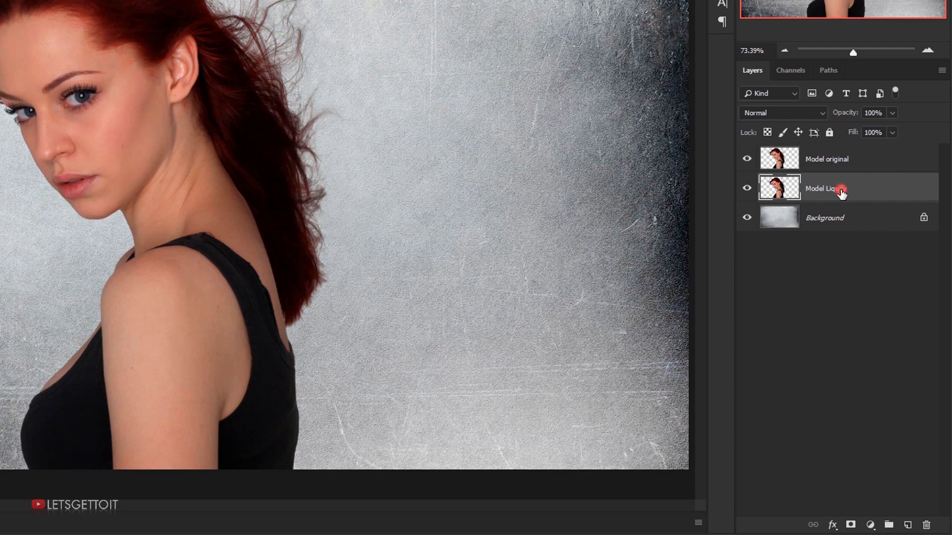
# Step: Convert the Model Liquify layer to a Smart Object and open it in the Liquify filter
pyautogui.rightClick(834, 194)
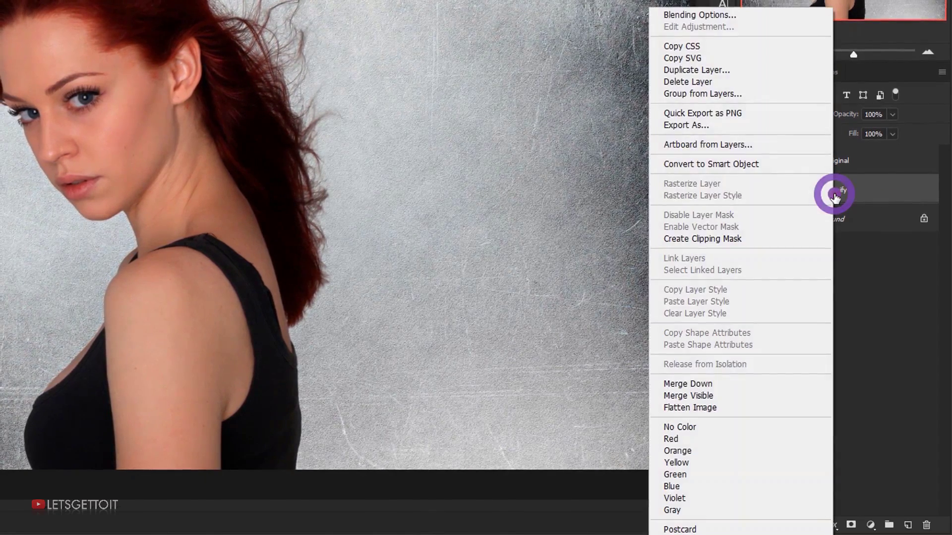
pyautogui.click(694, 168)
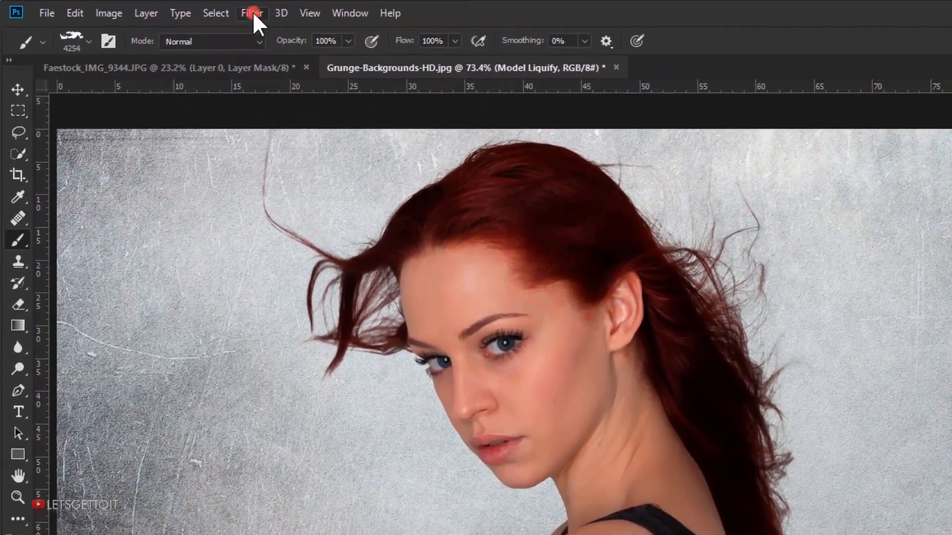
pyautogui.click(156, 8)
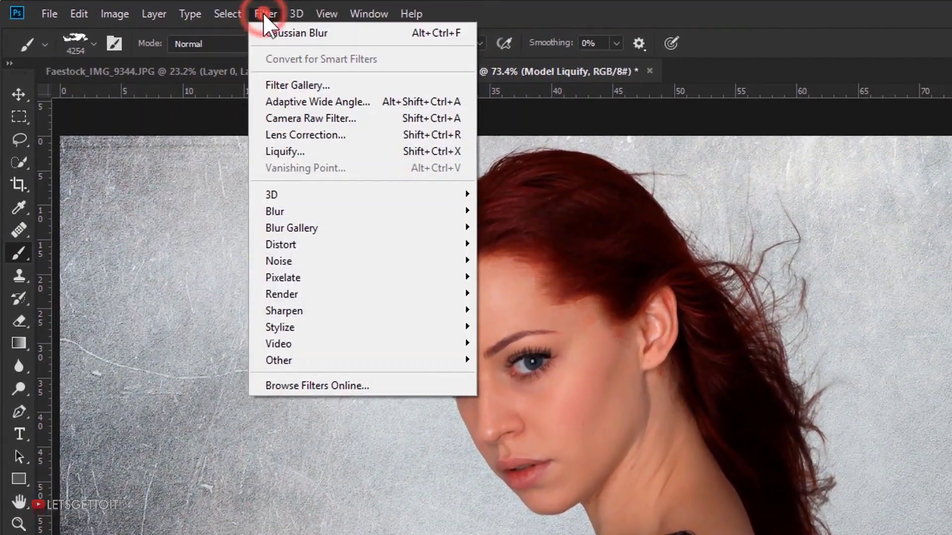
pyautogui.click(296, 152)
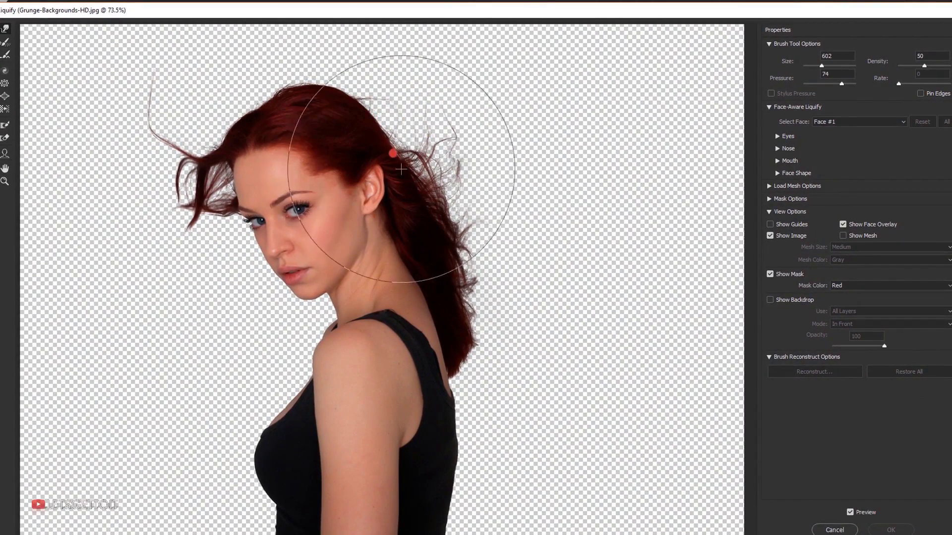
# Step: Stretch the hair upward and outward behind the woman's head with the Forward Warp tool
pyautogui.moveTo(369, 145); pyautogui.dragTo(358, 121)
pyautogui.hotkey('ctrl', 'z')
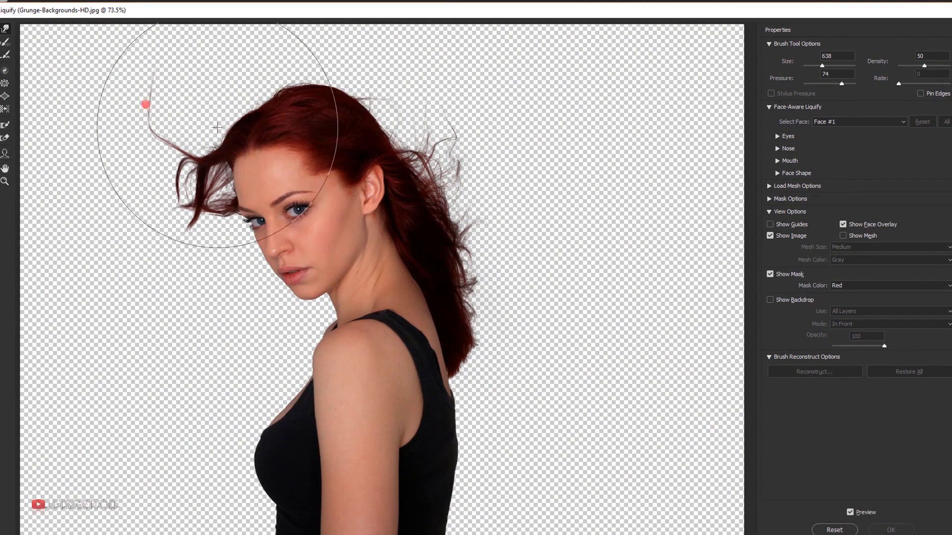
pyautogui.click(4, 26)
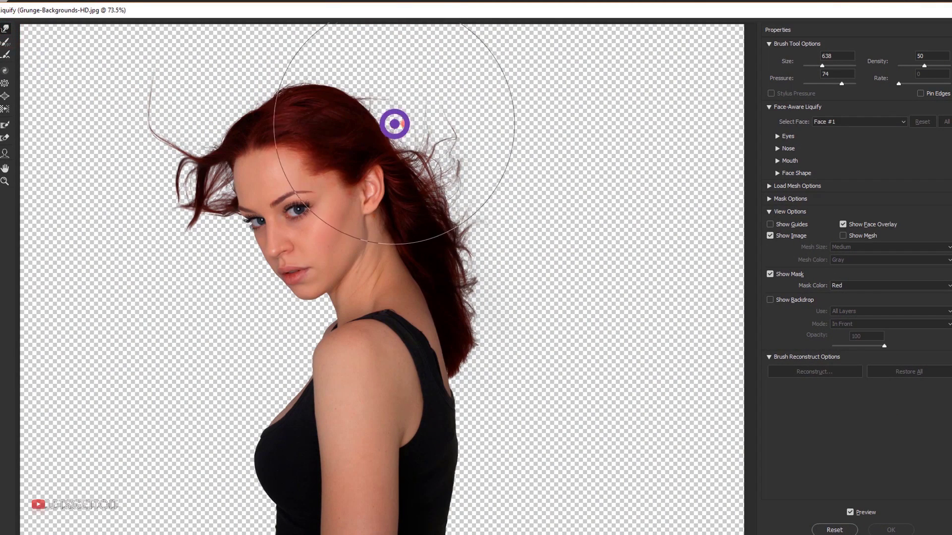
pyautogui.moveTo(395, 123)
pyautogui.mouseDown()
pyautogui.moveTo(486, 139)
pyautogui.moveTo(478, 140)
pyautogui.mouseUp()
pyautogui.scroll(-1, 429, 149)
pyautogui.moveTo(423, 153); pyautogui.dragTo(411, 151)
pyautogui.moveTo(381, 97)
pyautogui.mouseDown()
pyautogui.moveTo(384, 76)
pyautogui.moveTo(276, 37)
pyautogui.mouseUp()
pyautogui.moveTo(234, 60)
pyautogui.mouseDown()
pyautogui.moveTo(215, 42)
pyautogui.moveTo(247, 62)
pyautogui.moveTo(217, 41)
pyautogui.moveTo(354, 54)
pyautogui.moveTo(364, 34)
pyautogui.moveTo(372, 52)
pyautogui.moveTo(381, 47)
pyautogui.moveTo(440, 165)
pyautogui.moveTo(486, 154)
pyautogui.moveTo(512, 235)
pyautogui.moveTo(544, 220)
pyautogui.moveTo(495, 172)
pyautogui.moveTo(436, 66)
pyautogui.moveTo(474, 35)
pyautogui.moveTo(331, 24)
pyautogui.moveTo(316, 57)
pyautogui.moveTo(306, 36)
pyautogui.moveTo(333, 54)
pyautogui.moveTo(469, 69)
pyautogui.mouseUp()
pyautogui.moveTo(508, 183)
pyautogui.mouseDown()
pyautogui.moveTo(612, 272)
pyautogui.moveTo(536, 222)
pyautogui.moveTo(514, 73)
pyautogui.moveTo(504, 115)
pyautogui.mouseUp()
pyautogui.moveTo(520, 297); pyautogui.dragTo(553, 326)
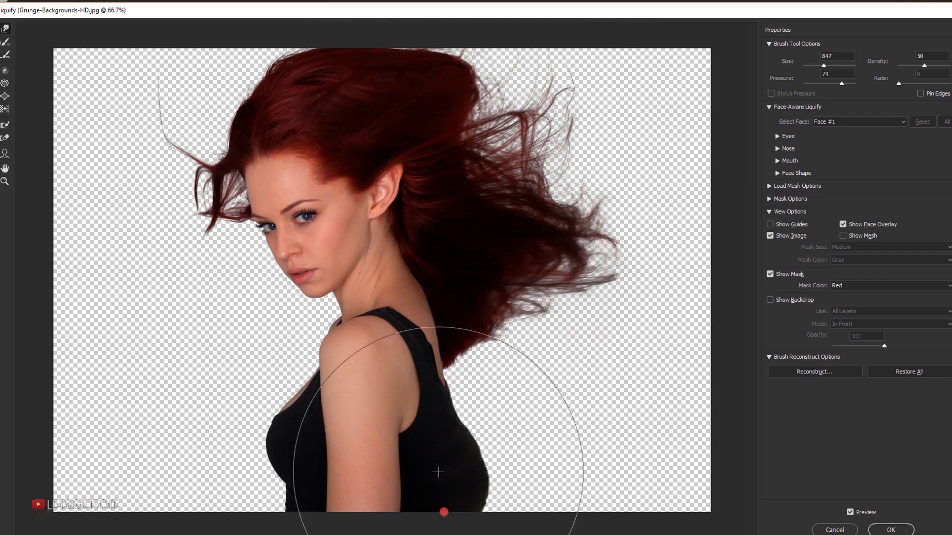
# Step: Push the back of the black top outward and spread the upper hair further with Forward Warp
pyautogui.scroll(-1, 439, 473)
pyautogui.moveTo(441, 441)
pyautogui.mouseDown()
pyautogui.moveTo(510, 475)
pyautogui.moveTo(501, 513)
pyautogui.moveTo(651, 477)
pyautogui.moveTo(574, 160)
pyautogui.moveTo(497, 88)
pyautogui.moveTo(669, 194)
pyautogui.moveTo(645, 284)
pyautogui.moveTo(592, 49)
pyautogui.moveTo(249, 31)
pyautogui.moveTo(226, 49)
pyautogui.moveTo(165, 60)
pyautogui.moveTo(121, 124)
pyautogui.mouseUp()
pyautogui.moveTo(285, 15); pyautogui.dragTo(268, 14)
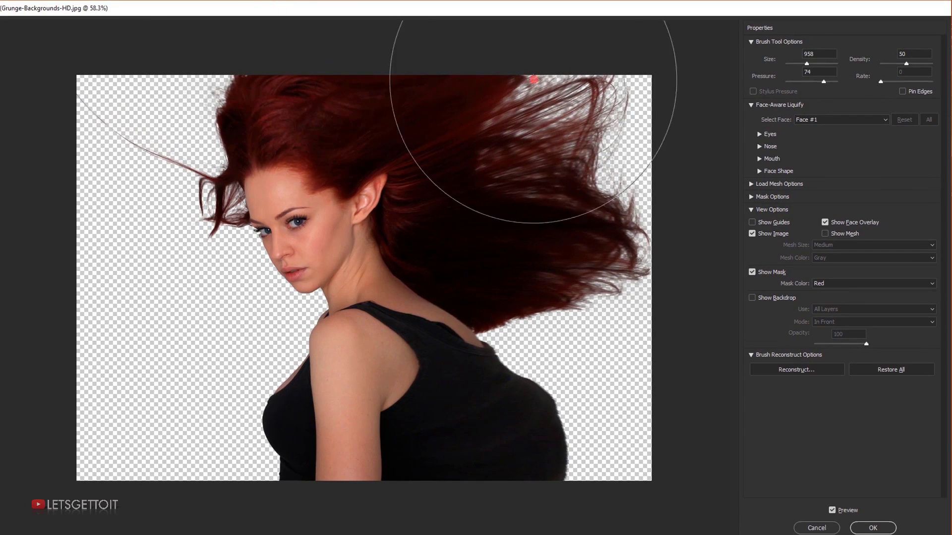
# Step: Pull the hair behind the head out to the canvas edge and reshape the distorted ear with a smaller warp brush
pyautogui.press(']')
pyautogui.press(']')
pyautogui.press(']')
pyautogui.press(']')
pyautogui.press(']')
pyautogui.press(']')
pyautogui.moveTo(561, 165)
pyautogui.mouseDown()
pyautogui.moveTo(609, 201)
pyautogui.moveTo(659, 156)
pyautogui.mouseUp()
pyautogui.moveTo(390, 205); pyautogui.dragTo(221, 220)
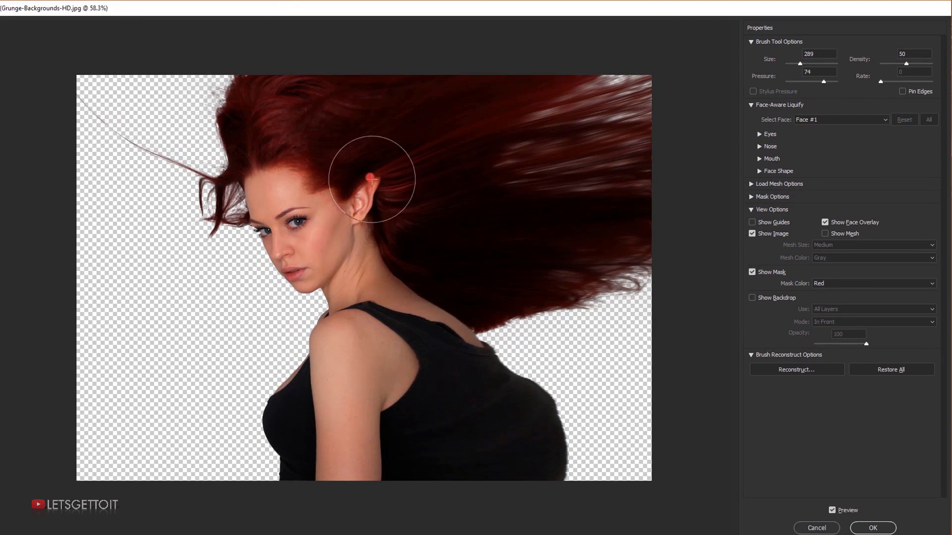
pyautogui.moveTo(372, 180)
pyautogui.mouseDown()
pyautogui.moveTo(437, 259)
pyautogui.moveTo(483, 258)
pyautogui.mouseUp()
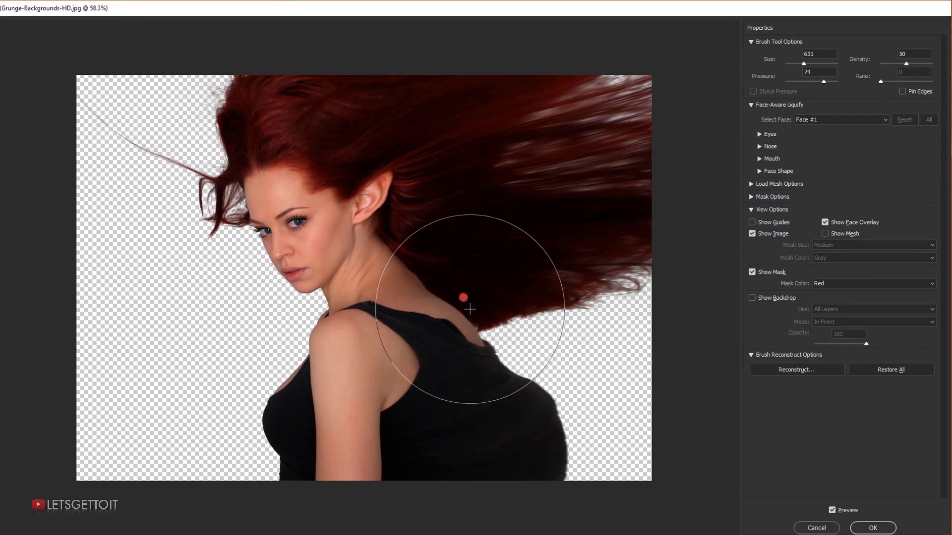
# Step: Stretch the back of the black top out to the canvas edge behind the woman with Forward Warp
pyautogui.moveTo(541, 374); pyautogui.dragTo(560, 379)
pyautogui.moveTo(549, 423); pyautogui.dragTo(669, 432)
pyautogui.moveTo(622, 471); pyautogui.dragTo(695, 495)
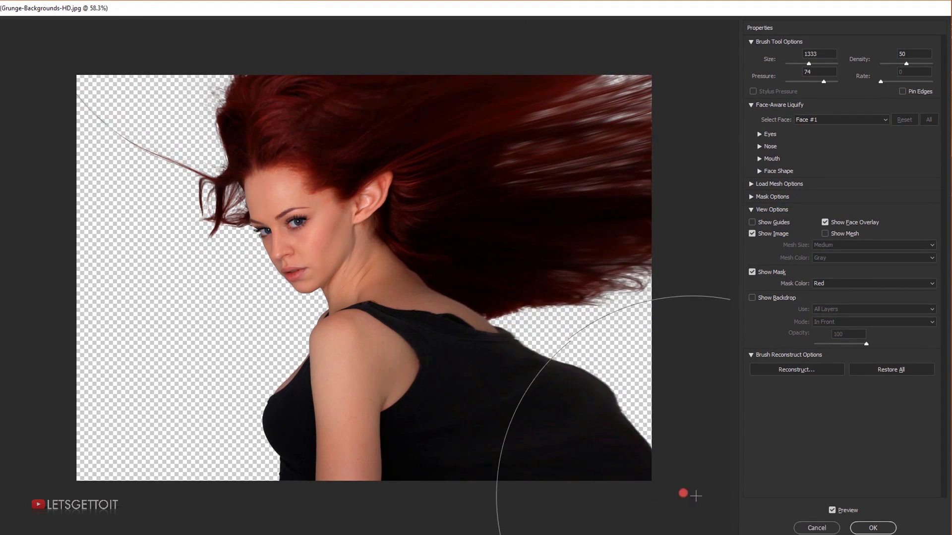
pyautogui.moveTo(586, 382); pyautogui.dragTo(624, 384)
pyautogui.moveTo(368, 440); pyautogui.dragTo(270, 446)
pyautogui.moveTo(377, 461)
pyautogui.mouseDown()
pyautogui.moveTo(304, 482)
pyautogui.moveTo(353, 489)
pyautogui.moveTo(403, 478)
pyautogui.mouseUp()
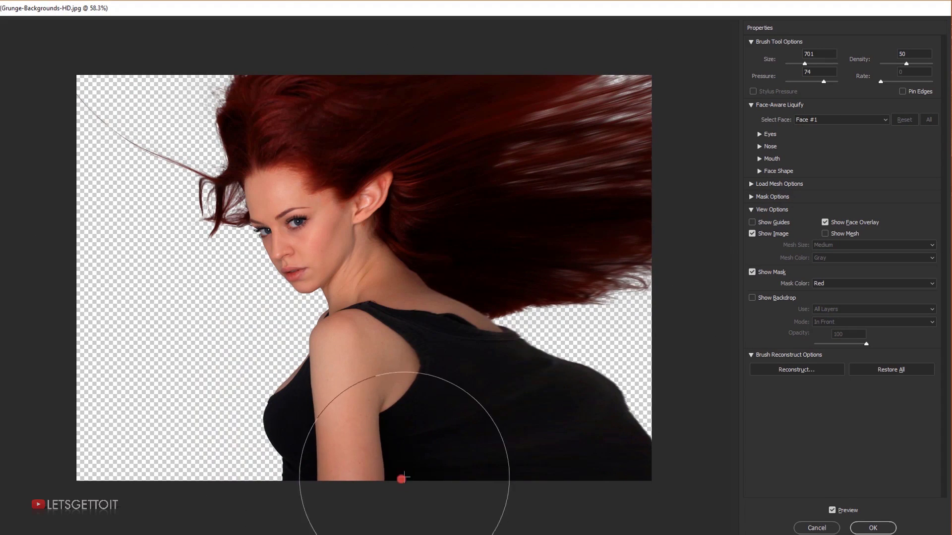
pyautogui.moveTo(485, 382)
pyautogui.mouseDown()
pyautogui.moveTo(554, 336)
pyautogui.moveTo(610, 366)
pyautogui.mouseUp()
pyautogui.moveTo(550, 403); pyautogui.dragTo(636, 398)
# Step: Touch up the stretched hair along the upper canvas edge and above the forehead with a 701-size warp brush
pyautogui.scroll(-2, 465, 341)
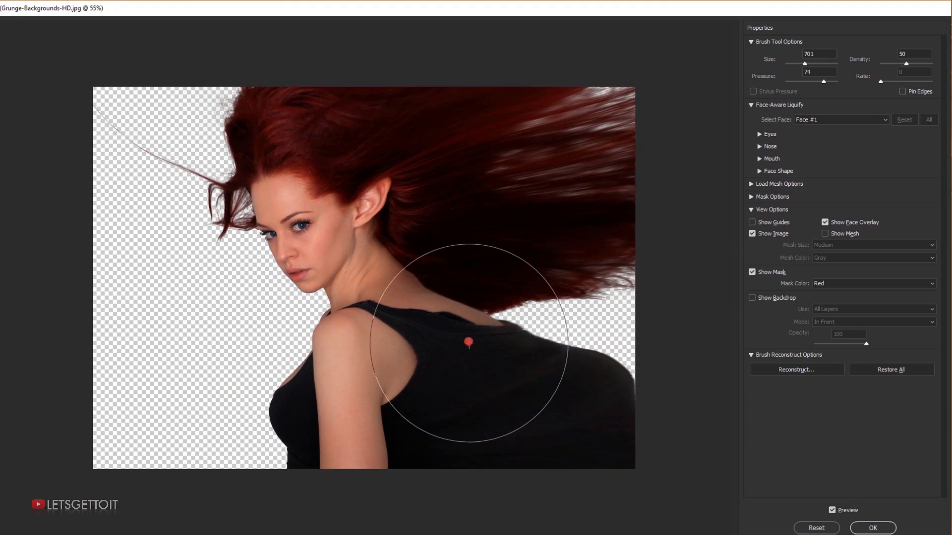
pyautogui.scroll(3, 426, 266)
pyautogui.scroll(1, 426, 266)
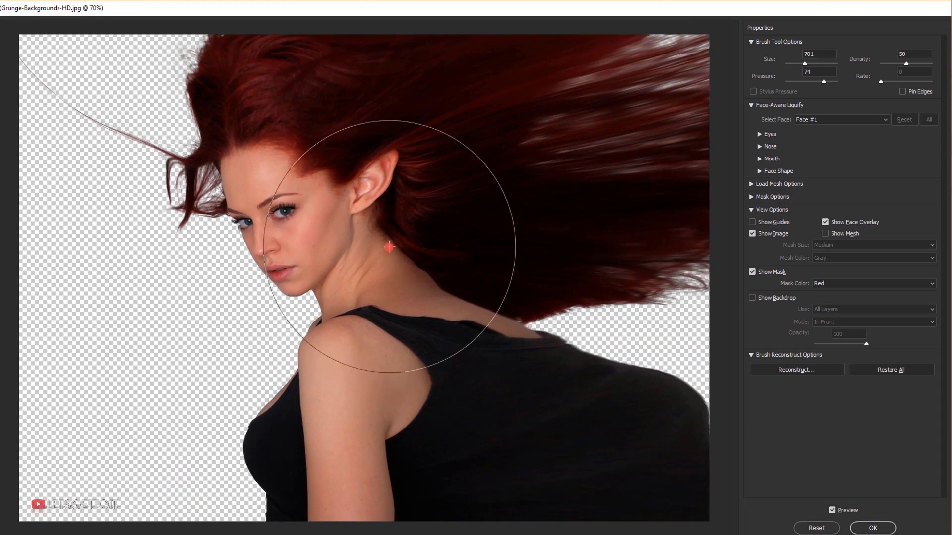
pyautogui.moveTo(650, 58); pyautogui.dragTo(655, 57)
pyautogui.scroll(-1, 467, 155)
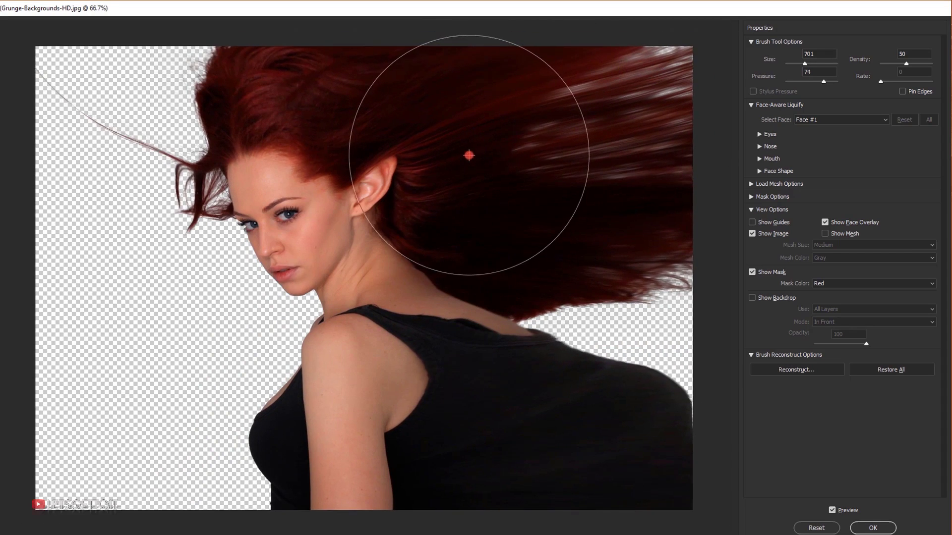
pyautogui.moveTo(202, 69); pyautogui.dragTo(169, 61)
pyautogui.moveTo(232, 34); pyautogui.dragTo(225, 30)
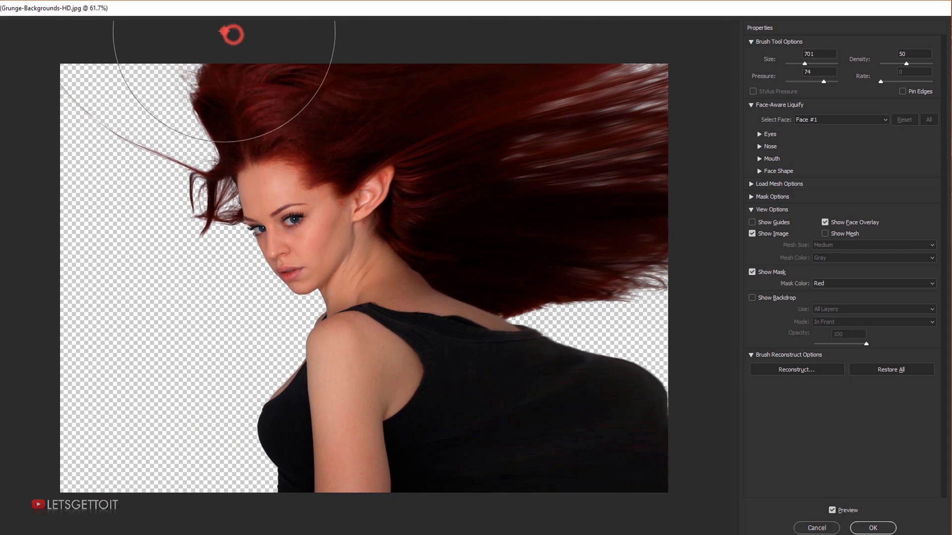
pyautogui.click(342, 24)
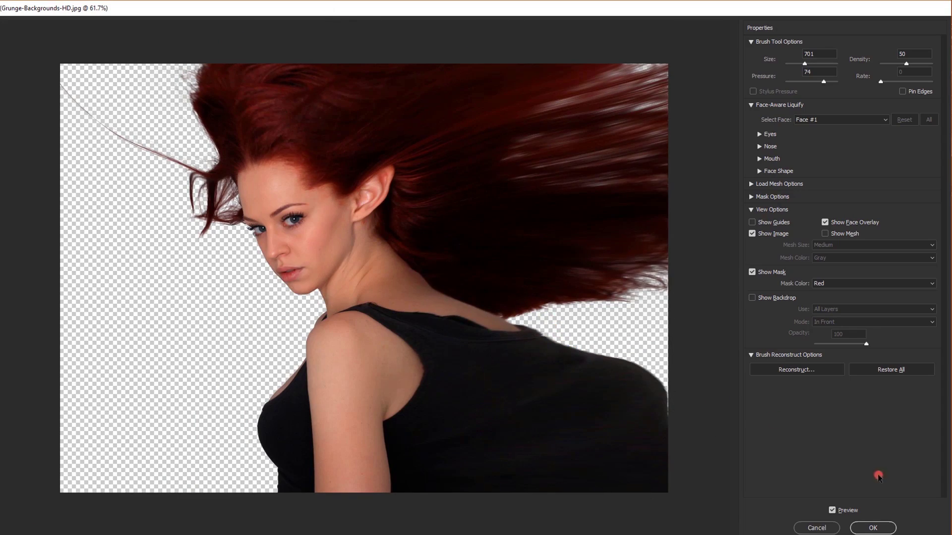
# Step: Apply the Liquify warp and hide the whole Model Liquify layer with a black layer mask, collapsing its smart filter list
pyautogui.click(873, 528)
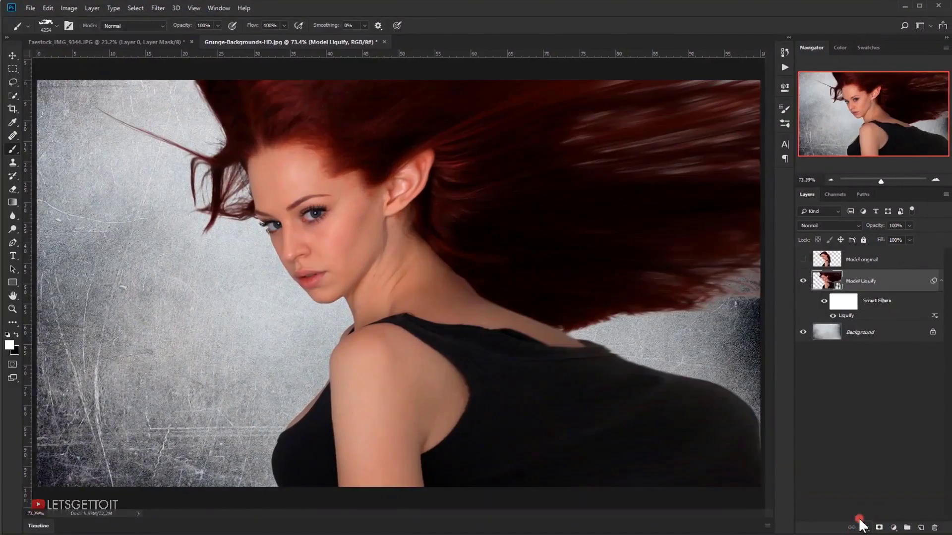
pyautogui.scroll(4, 522, 394)
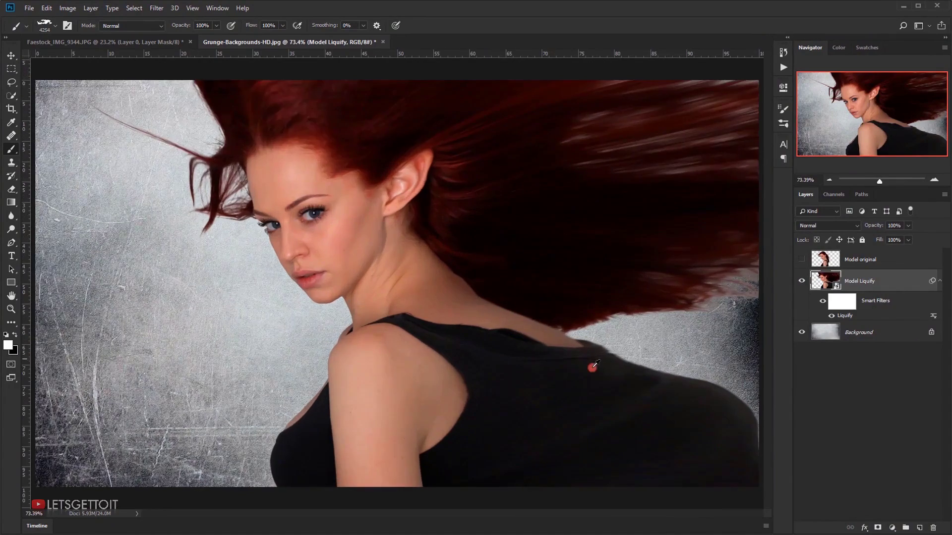
pyautogui.scroll(-3, 360, 235)
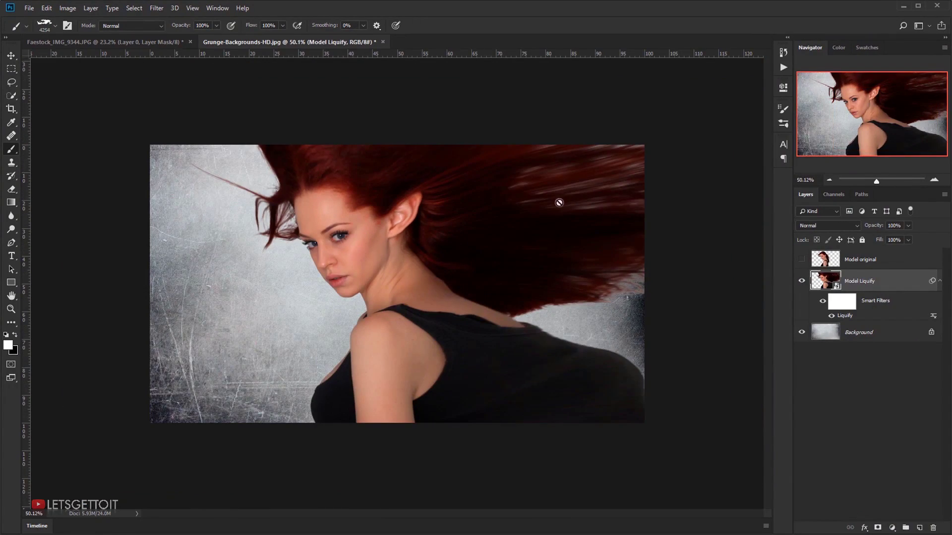
pyautogui.scroll(3, 517, 210)
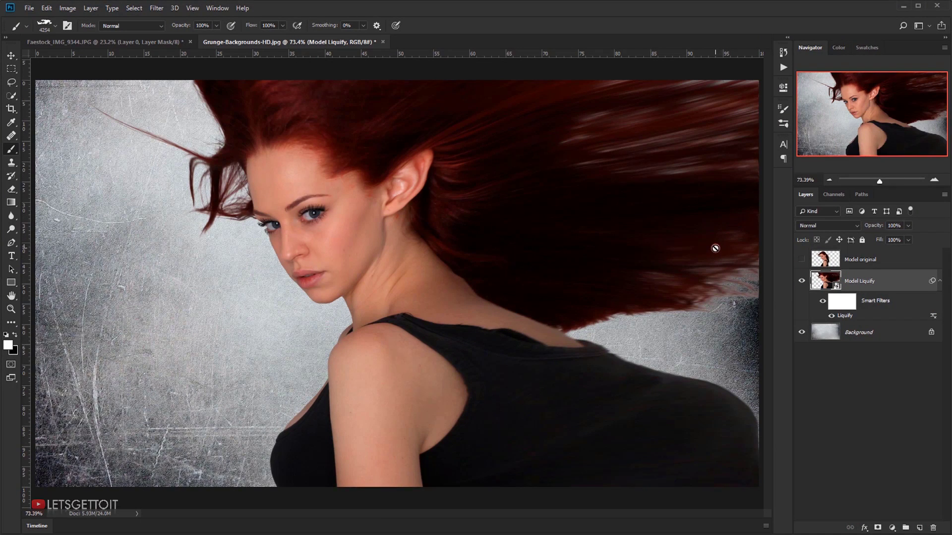
pyautogui.keyDown('alt'); pyautogui.click(878, 528); pyautogui.keyUp('alt')
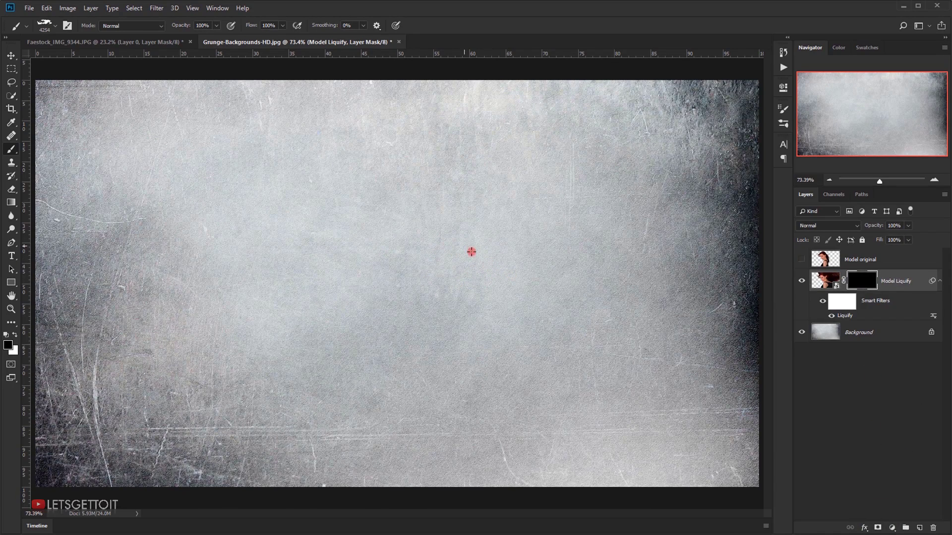
pyautogui.click(940, 283)
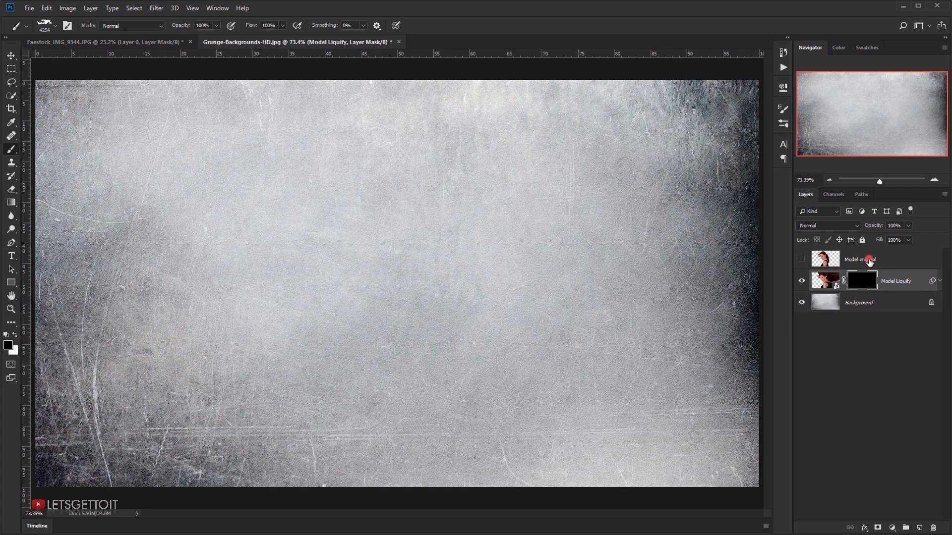
# Step: Make the Model original layer visible and add a white layer mask to it
pyautogui.click(870, 261)
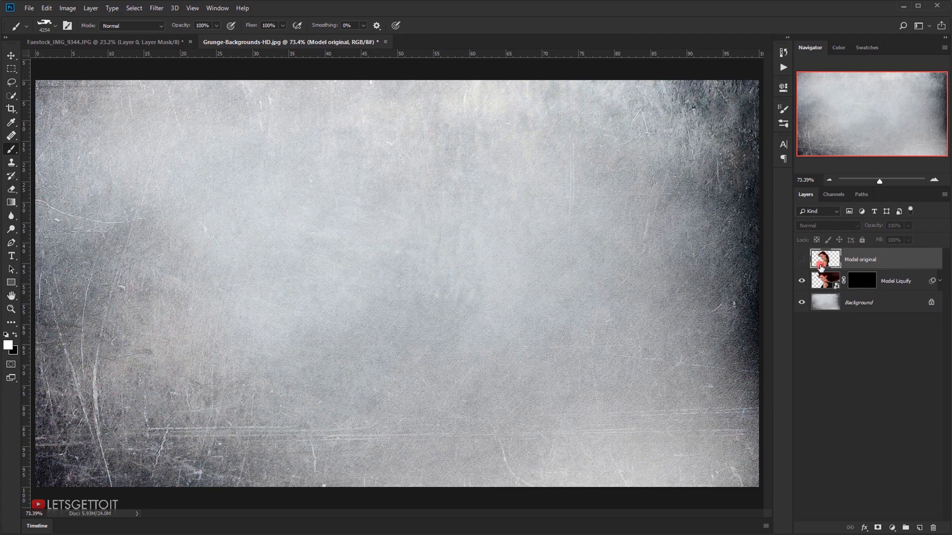
pyautogui.click(802, 261)
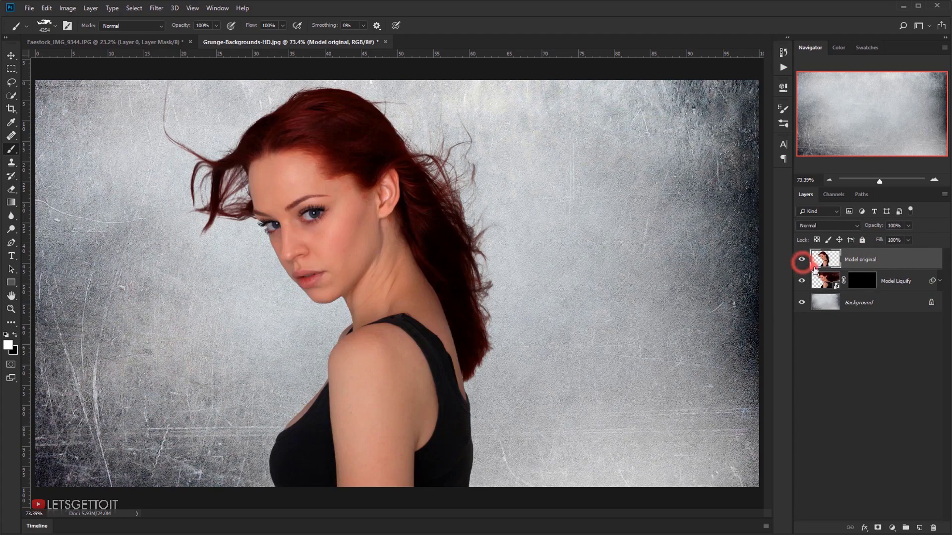
pyautogui.click(863, 260)
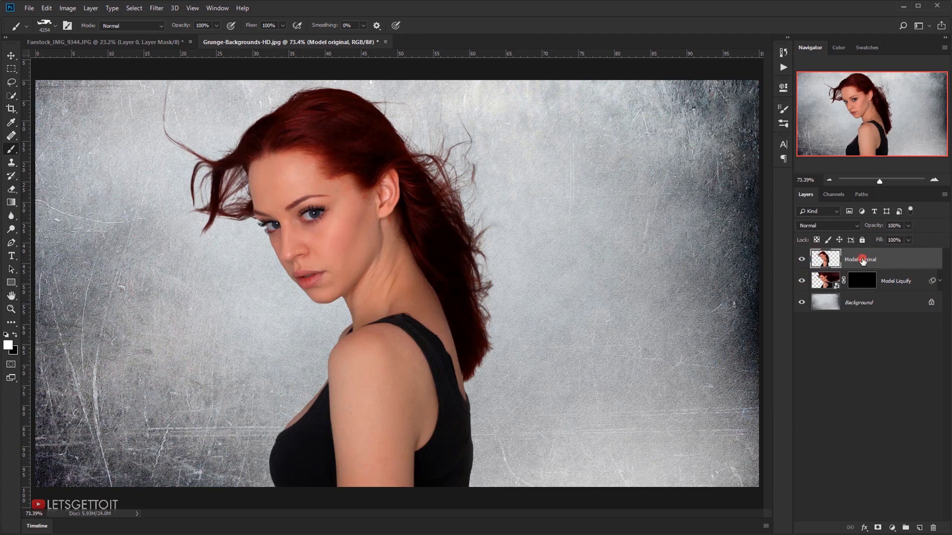
pyautogui.click(878, 527)
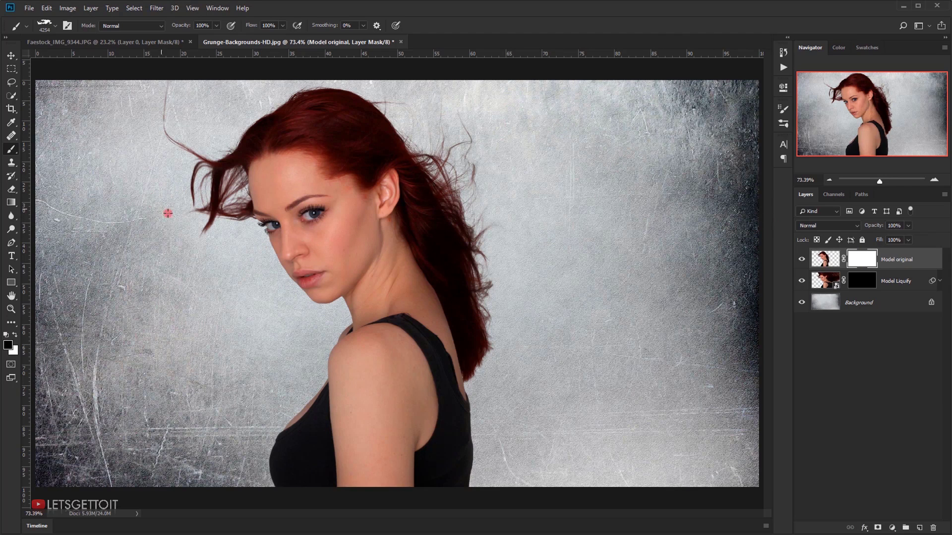
# Step: Bring up the tip shape settings of the custom 4254 px brush and set its spacing to 26%
pyautogui.rightClick(183, 191)
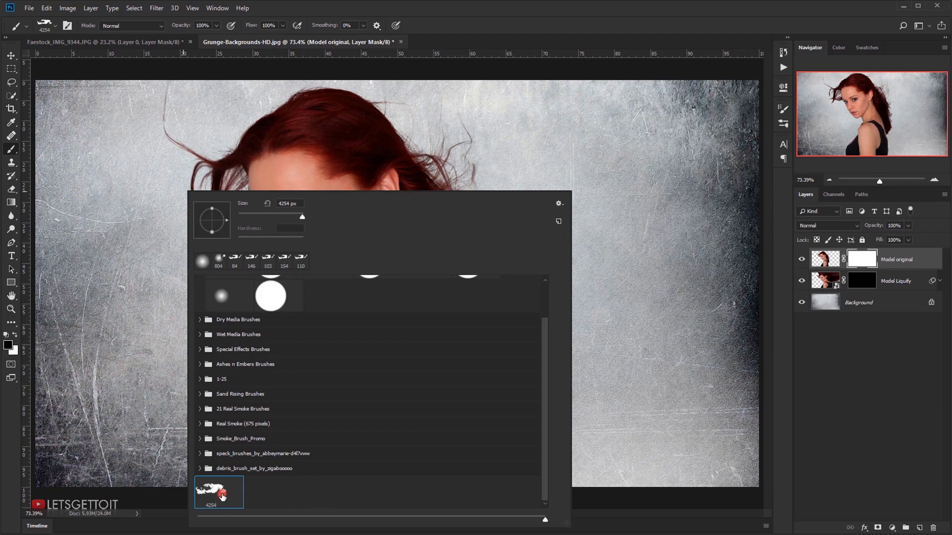
pyautogui.click(701, 6)
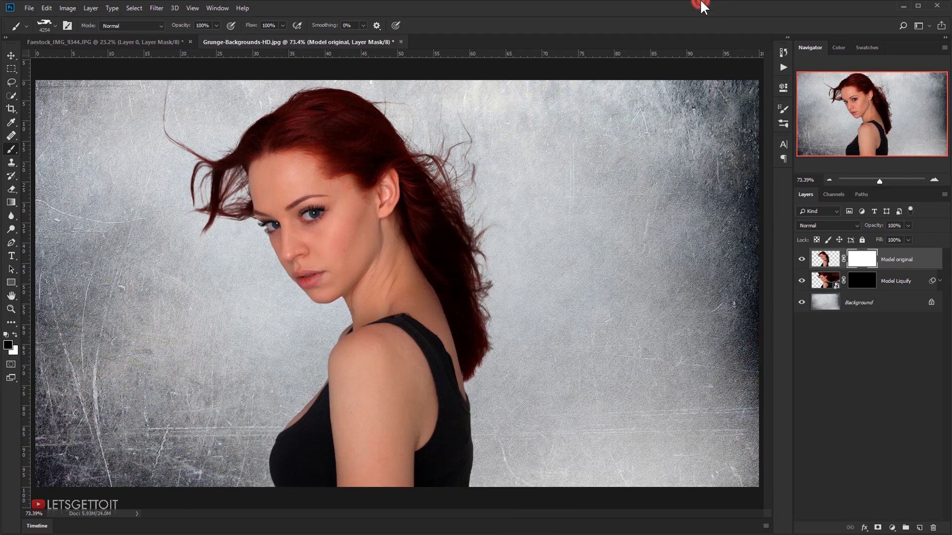
pyautogui.click(781, 109)
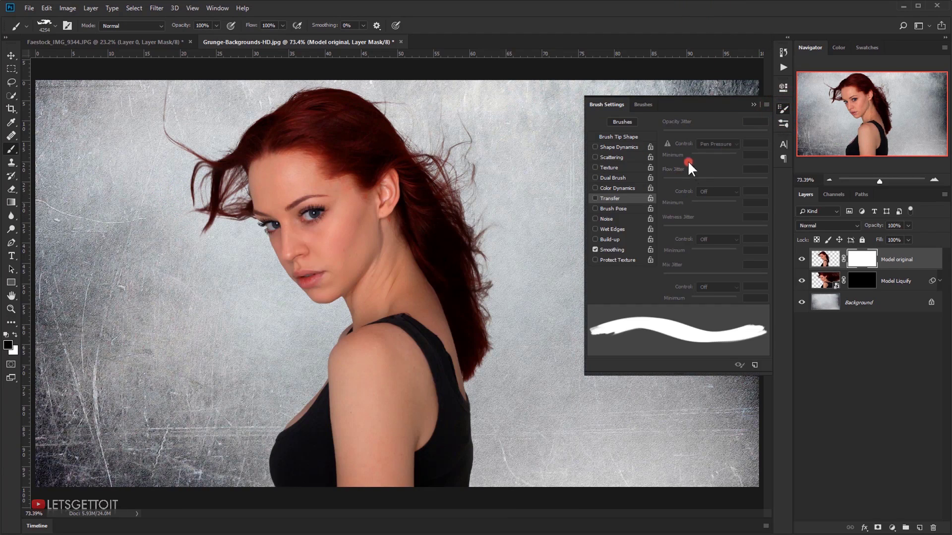
pyautogui.click(625, 137)
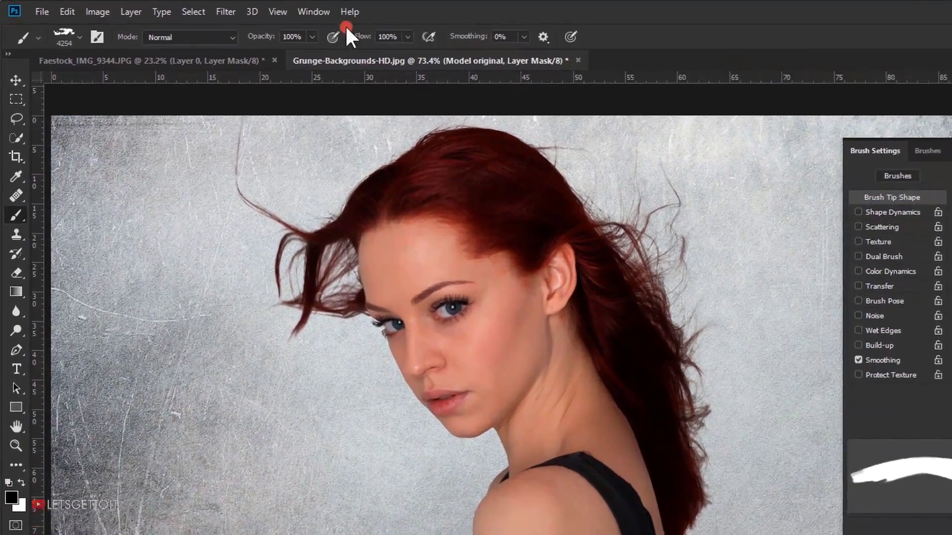
pyautogui.click(315, 13)
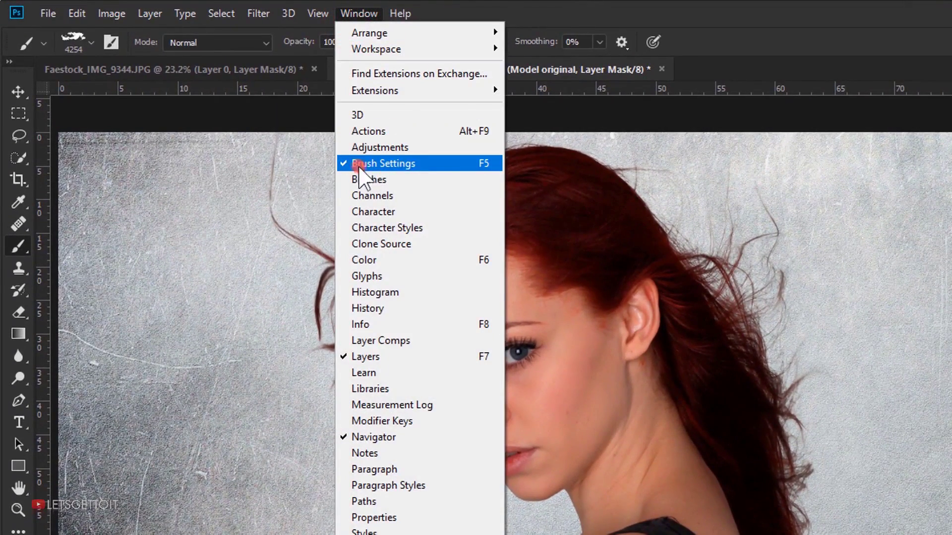
pyautogui.click(484, 167)
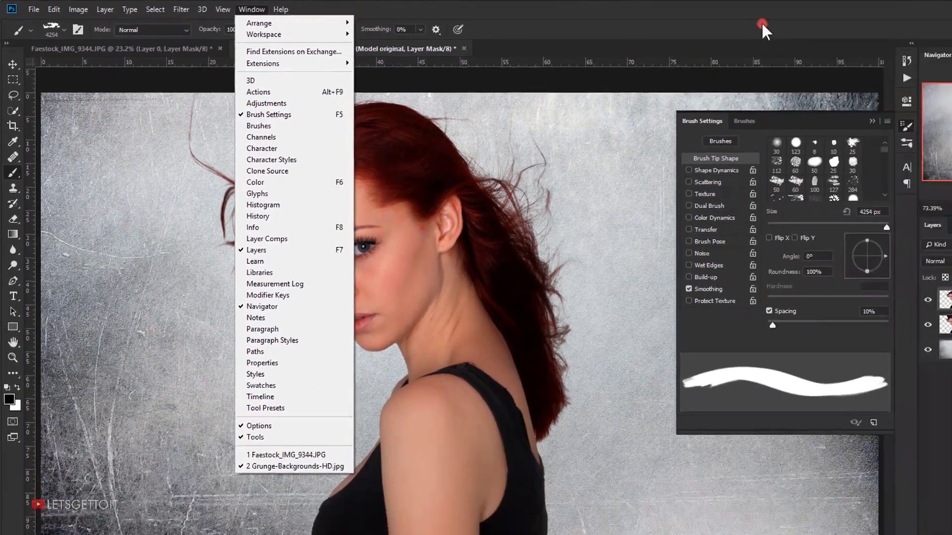
pyautogui.click(761, 24)
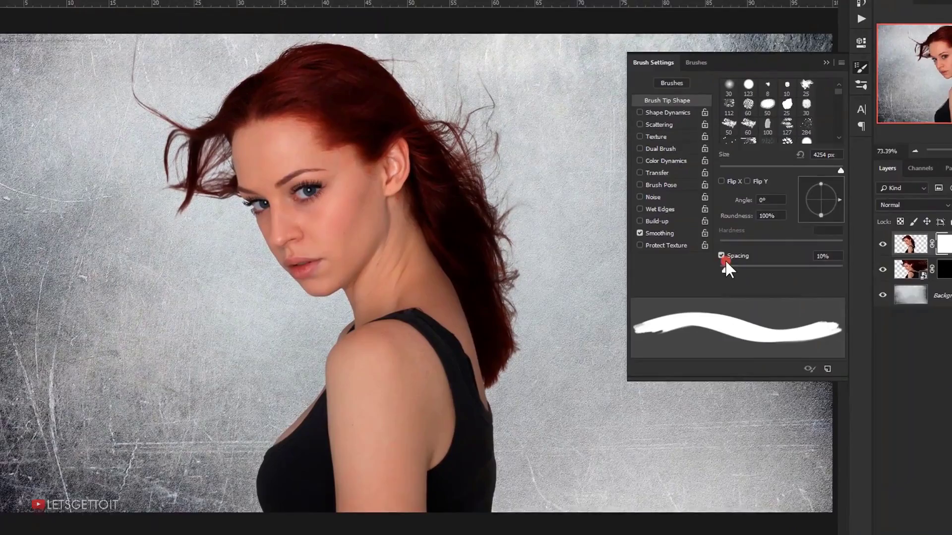
pyautogui.moveTo(725, 267); pyautogui.dragTo(786, 258)
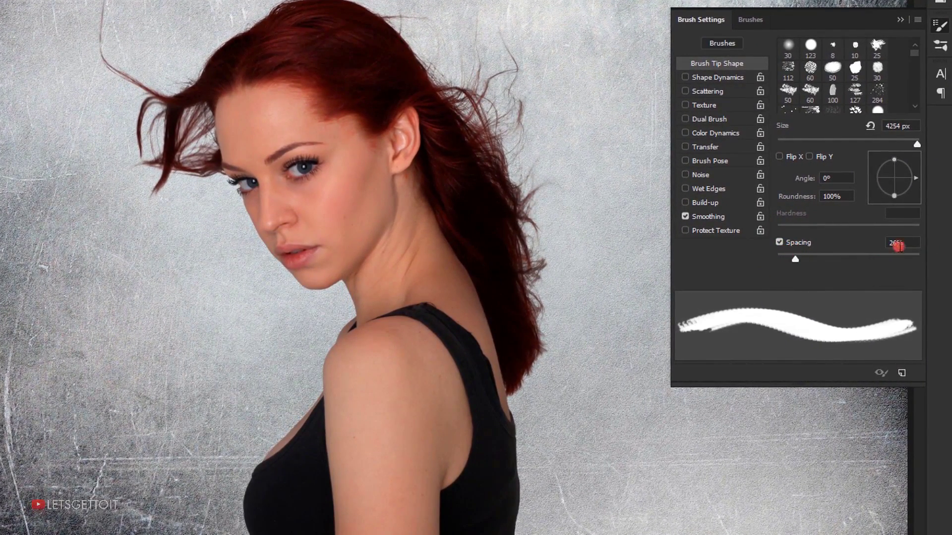
# Step: Enable Shape Dynamics with 100% size jitter and 25% angle jitter, and turn on Flip X Jitter and Flip Y Jitter
pyautogui.click(710, 78)
pyautogui.moveTo(777, 59); pyautogui.dragTo(949, 59)
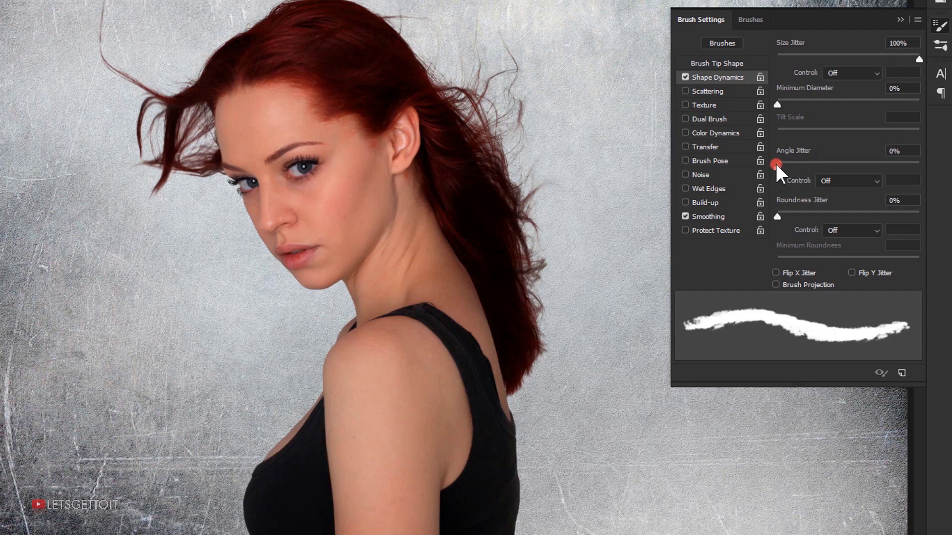
pyautogui.moveTo(776, 164); pyautogui.dragTo(811, 165)
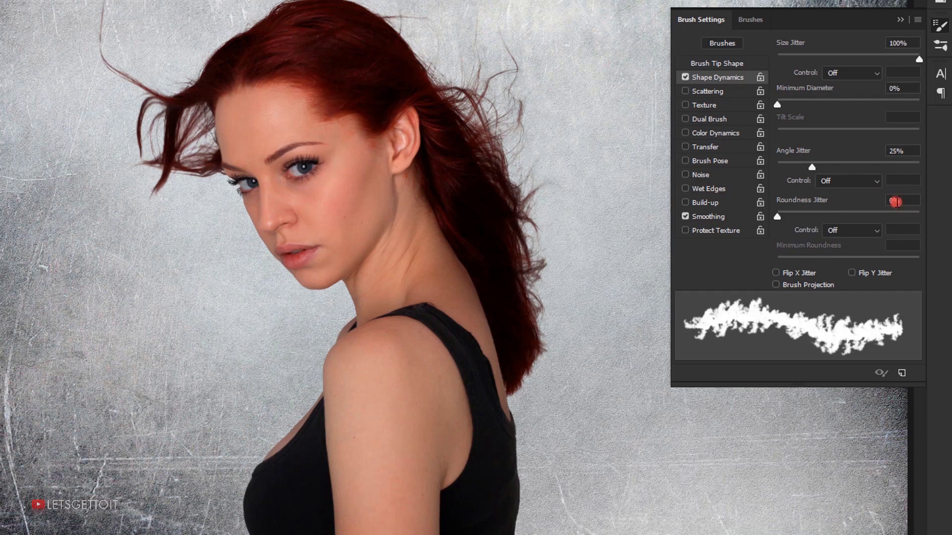
pyautogui.click(852, 273)
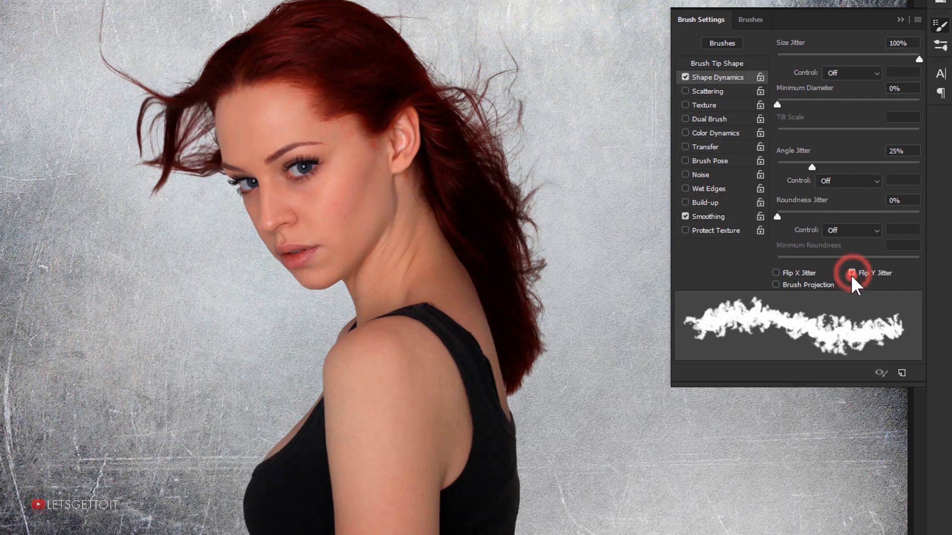
pyautogui.click(776, 273)
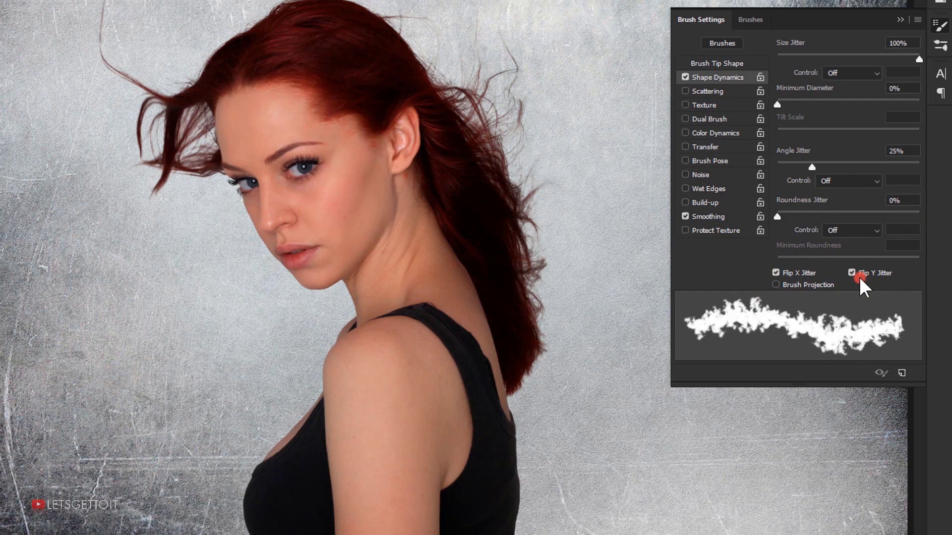
# Step: Enable Scattering on both axes for the brush and set the count jitter to 7%
pyautogui.click(722, 92)
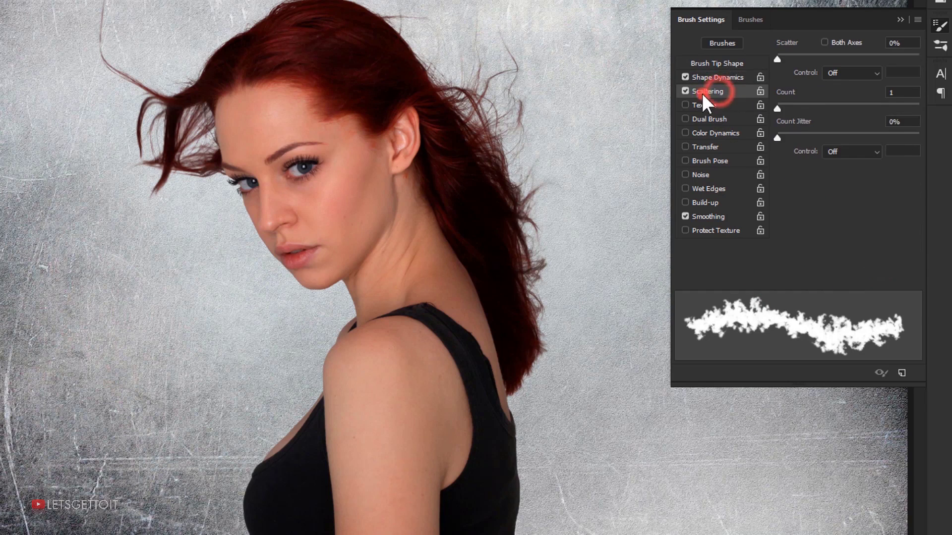
pyautogui.click(824, 43)
pyautogui.moveTo(779, 138); pyautogui.dragTo(787, 139)
pyautogui.click(900, 124)
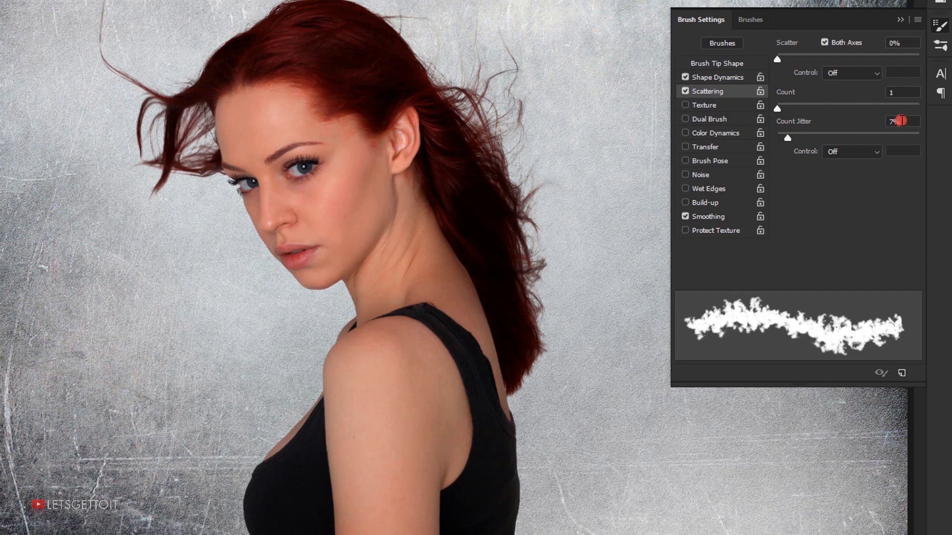
pyautogui.click(839, 69)
# Step: Enable Dual Brush and choose the custom 4254 cloud tip as the second brush
pyautogui.click(714, 119)
pyautogui.click(853, 113)
pyautogui.click(869, 109)
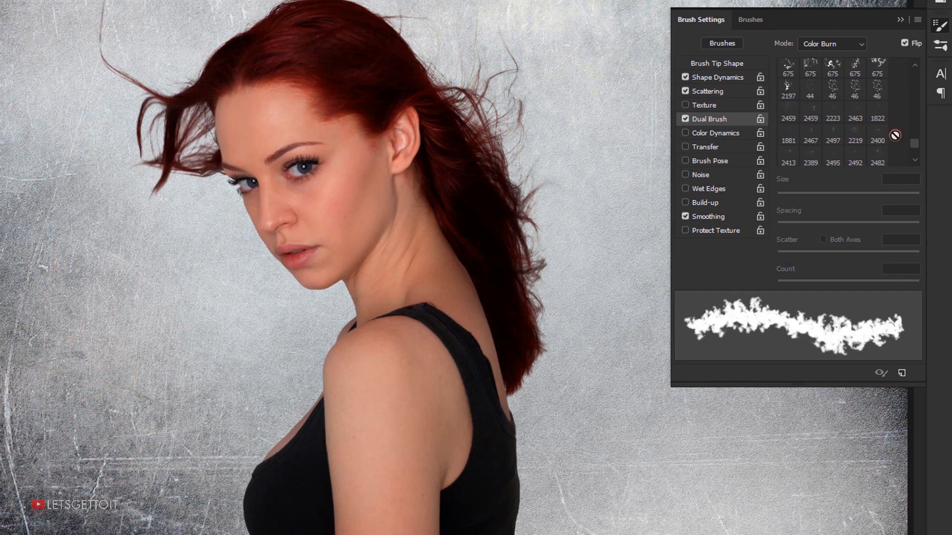
pyautogui.scroll(-4, 877, 121)
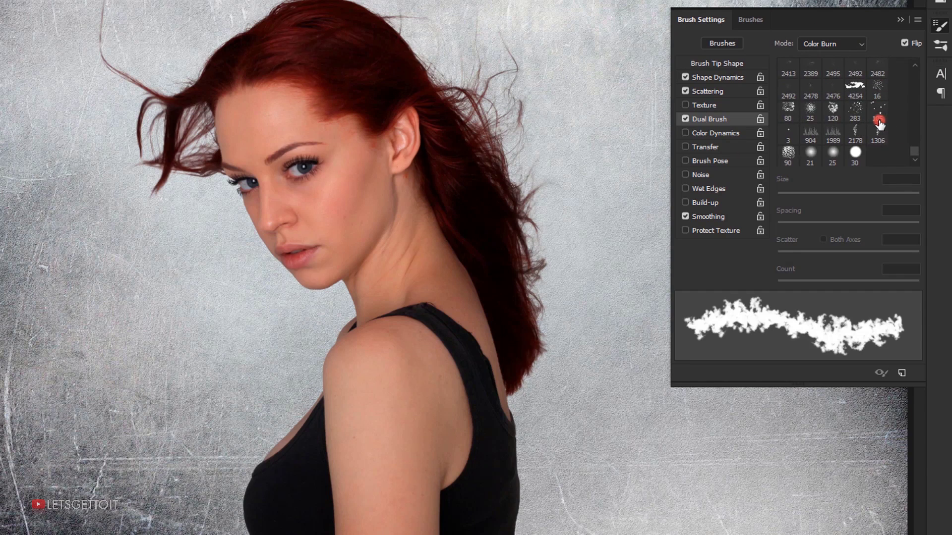
pyautogui.scroll(1, 858, 101)
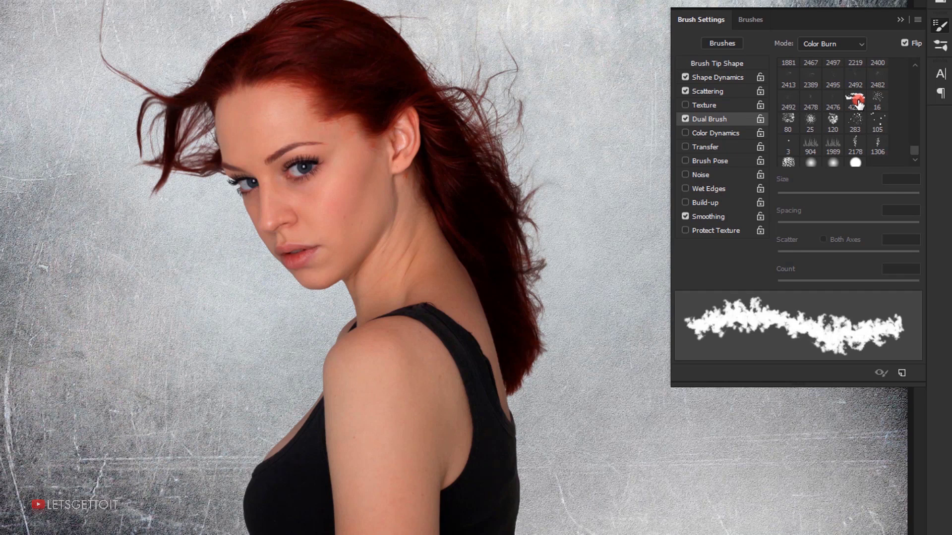
pyautogui.click(856, 100)
# Step: Set the dual brush size to 2002 px, its spacing to 22% and its count to 4
pyautogui.click(908, 190)
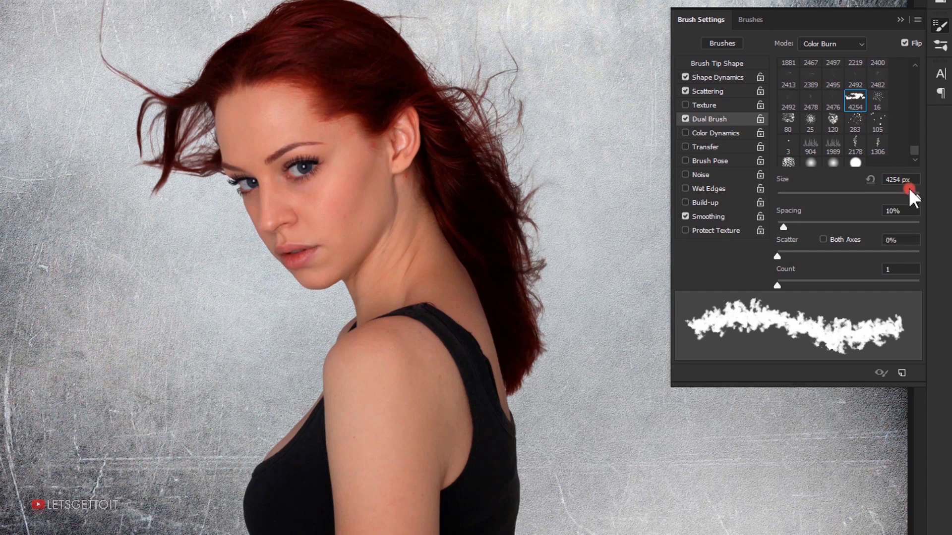
pyautogui.click(913, 185)
pyautogui.click(912, 180)
pyautogui.write('200')
pyautogui.click(814, 232)
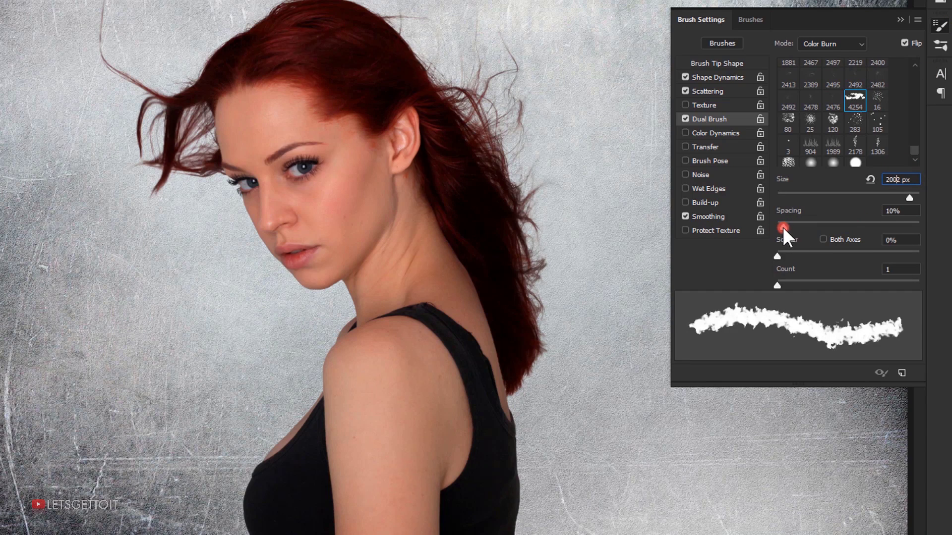
pyautogui.moveTo(782, 227); pyautogui.dragTo(792, 226)
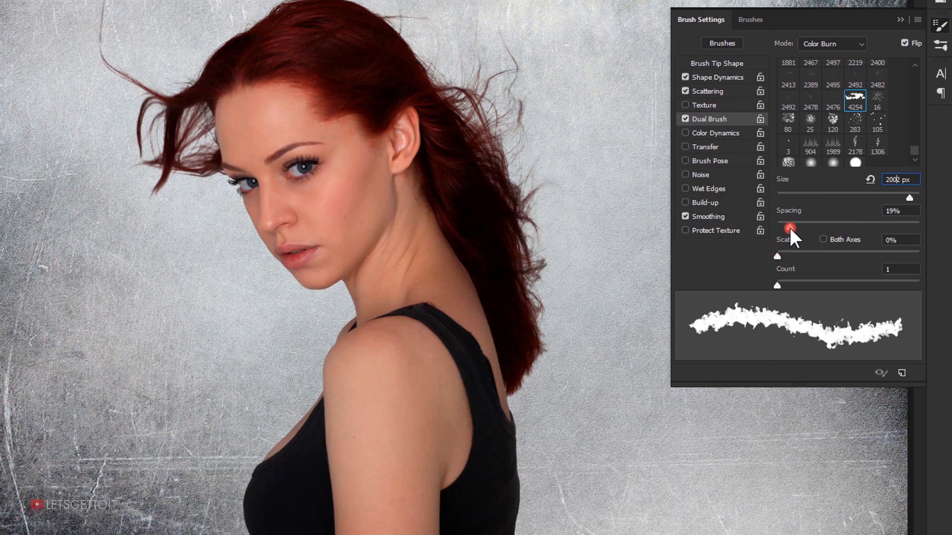
pyautogui.click(900, 211)
pyautogui.click(807, 274)
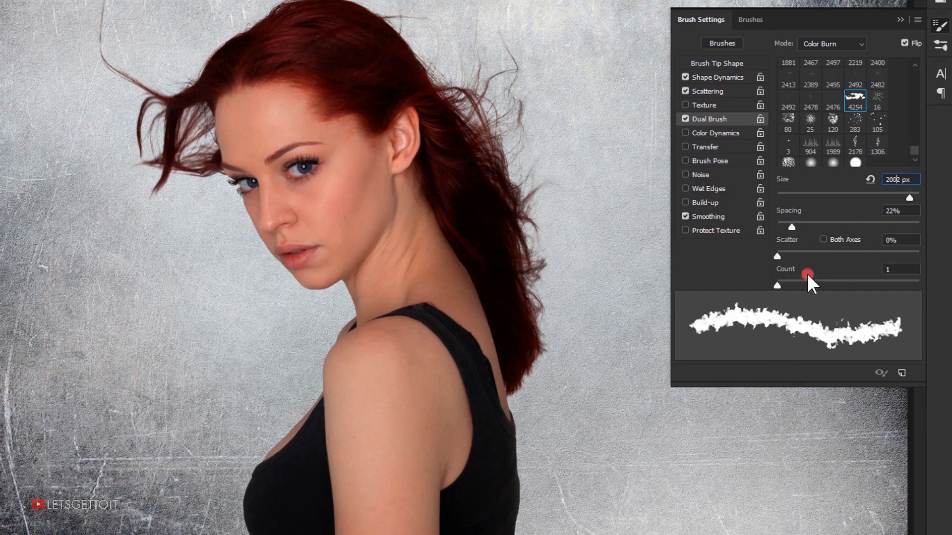
pyautogui.moveTo(778, 285); pyautogui.dragTo(801, 285)
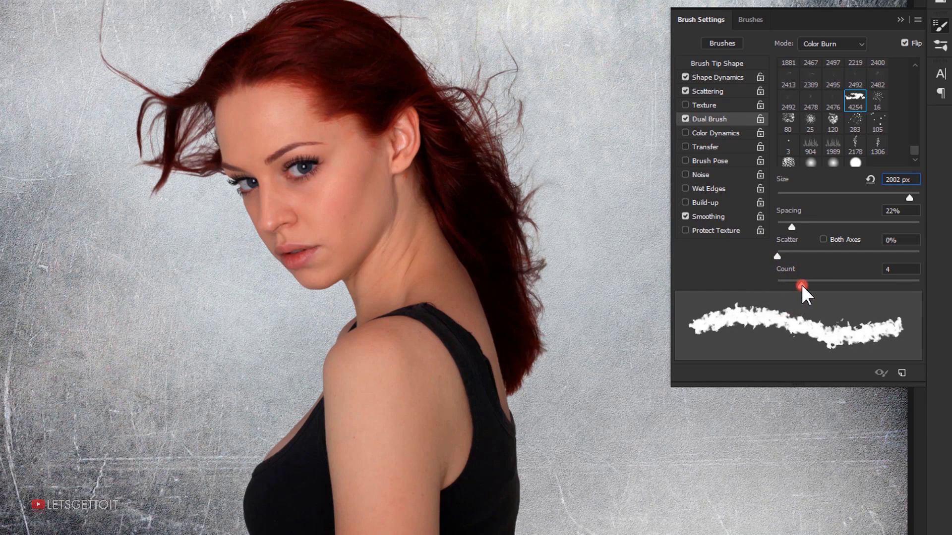
pyautogui.click(892, 268)
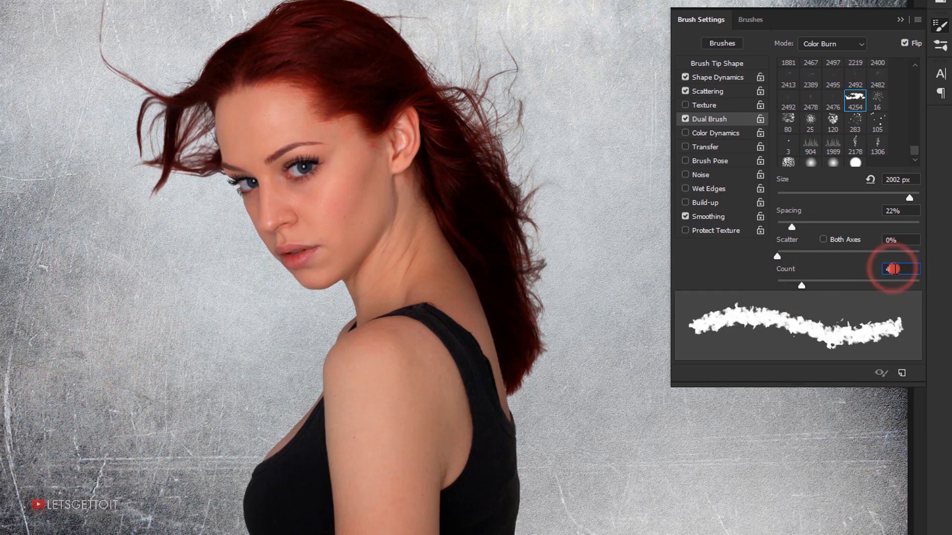
# Step: Change the dual brush blend mode to Multiply and set its spacing to 26%, keeping a count of 4
pyautogui.click(848, 44)
pyautogui.click(826, 57)
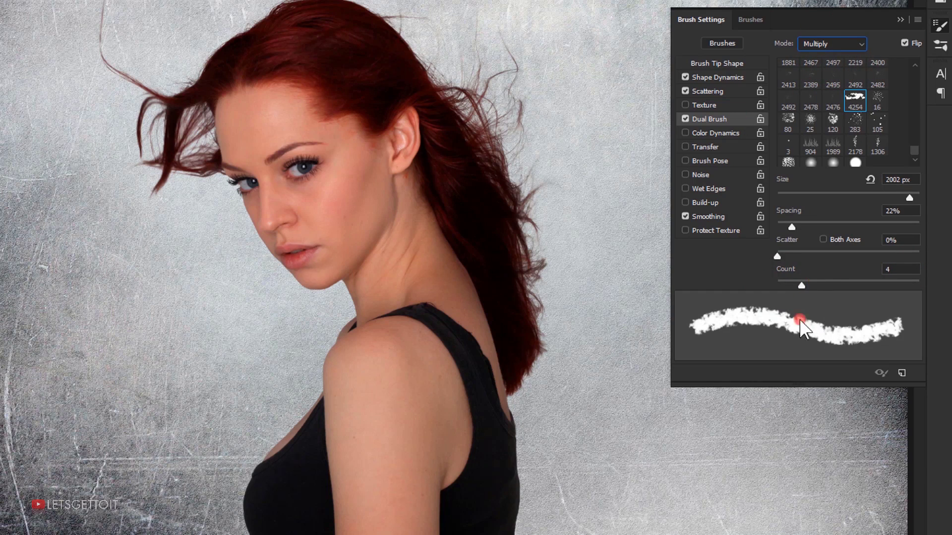
pyautogui.click(803, 286)
pyautogui.moveTo(793, 224)
pyautogui.mouseDown()
pyautogui.moveTo(806, 224)
pyautogui.moveTo(795, 224)
pyautogui.mouseUp()
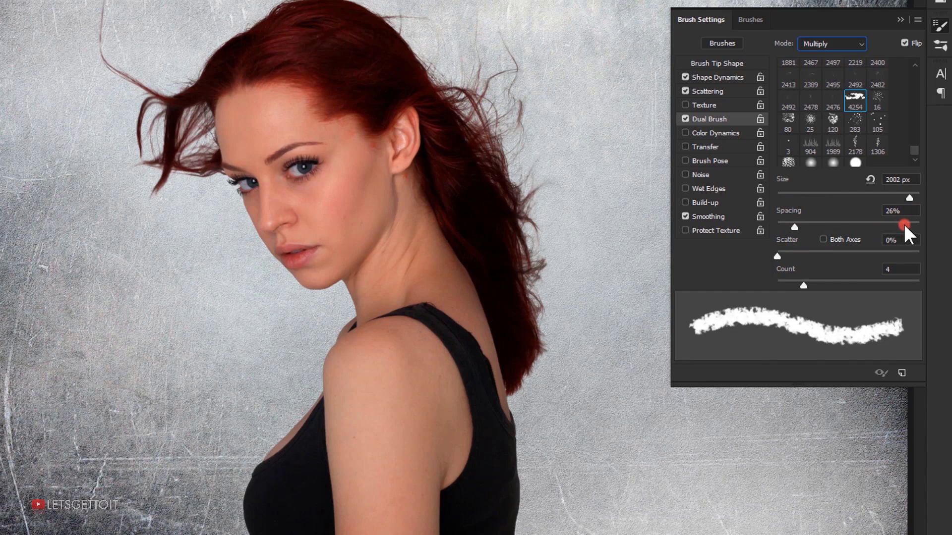
# Step: Enable Transfer for the brush with opacity jitter and flow jitter at 50% and both controls set to Off
pyautogui.click(709, 147)
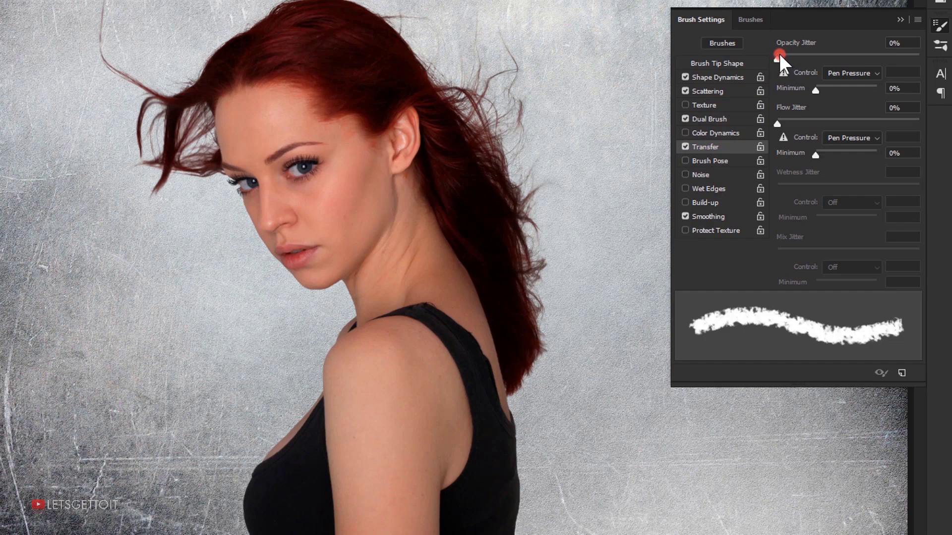
pyautogui.moveTo(780, 60); pyautogui.dragTo(848, 60)
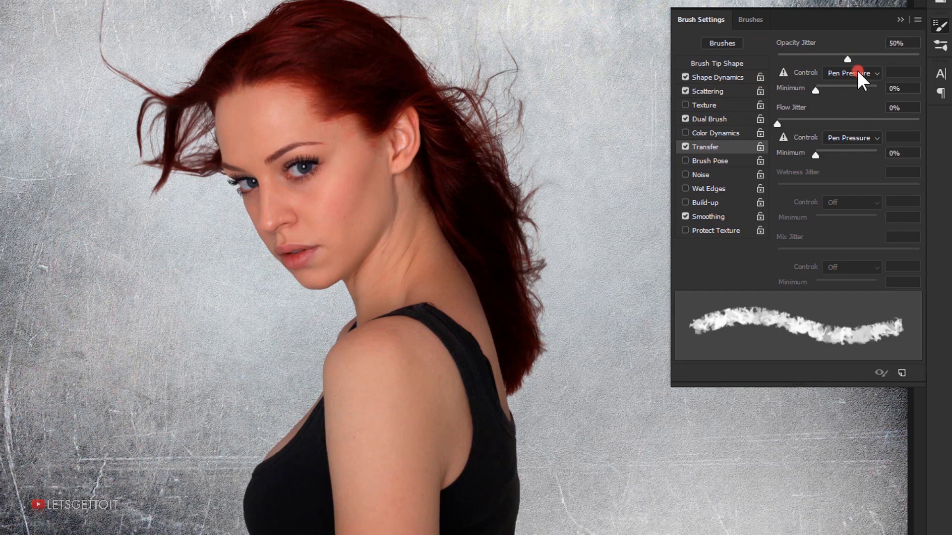
pyautogui.click(844, 68)
pyautogui.click(850, 75)
pyautogui.moveTo(781, 120); pyautogui.dragTo(839, 124)
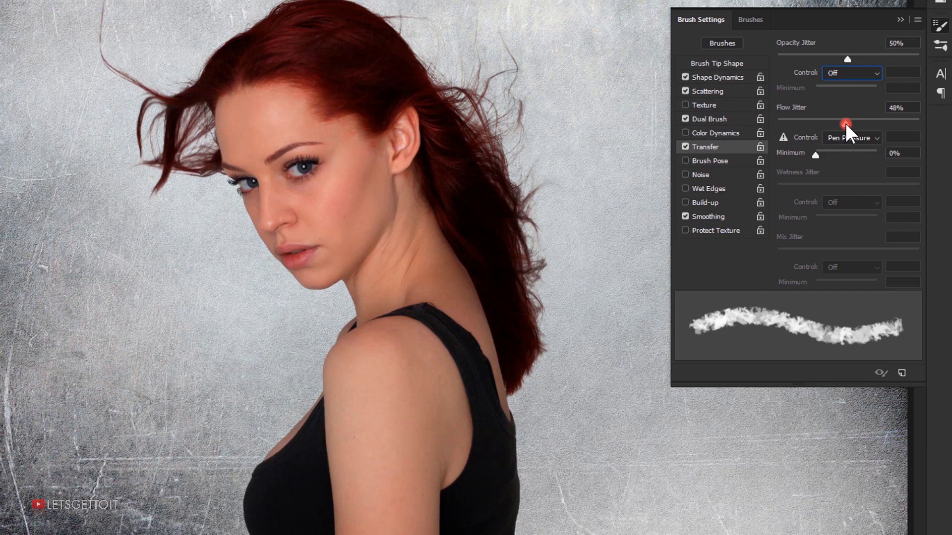
pyautogui.click(849, 137)
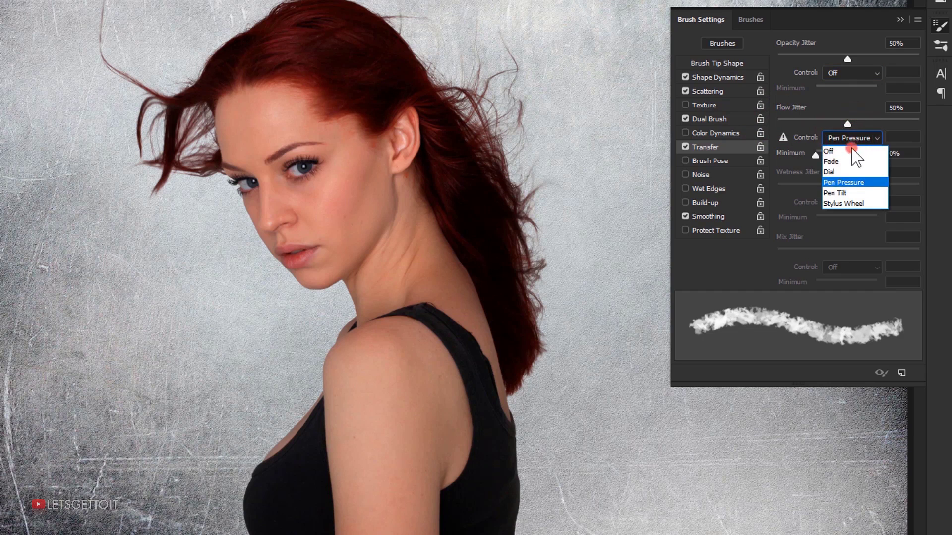
pyautogui.click(843, 146)
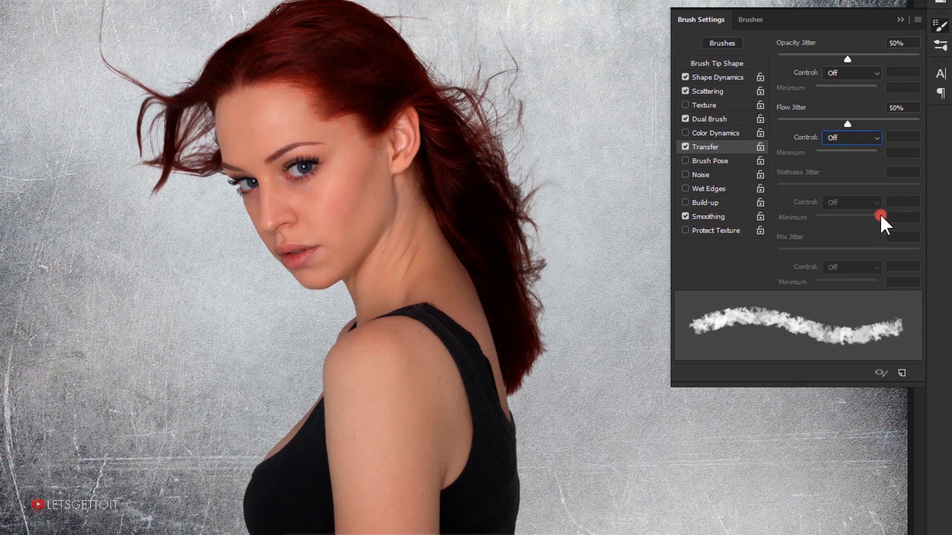
# Step: Save the brush as a new preset named Cloud Custom, capturing its size and tool settings, and close the brush settings
pyautogui.click(902, 373)
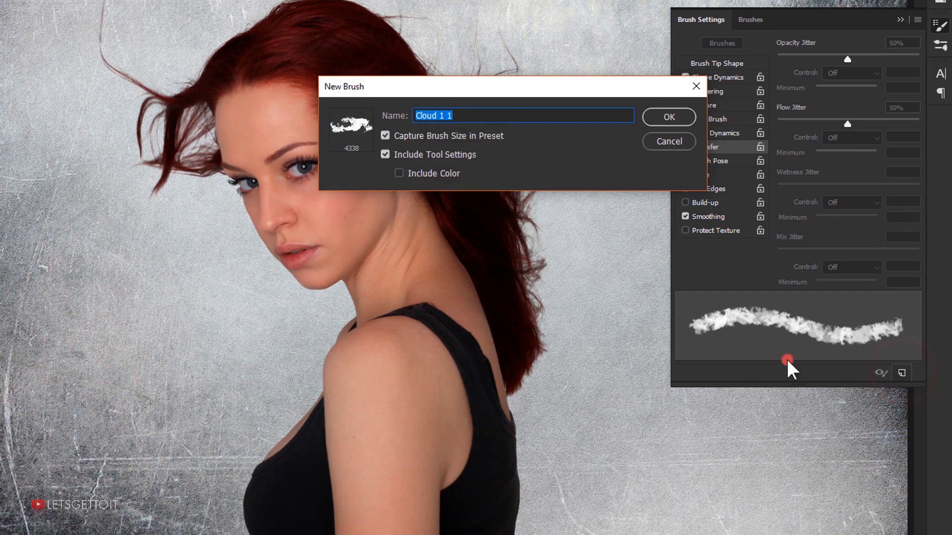
pyautogui.doubleClick(488, 114)
pyautogui.write('Cloud C')
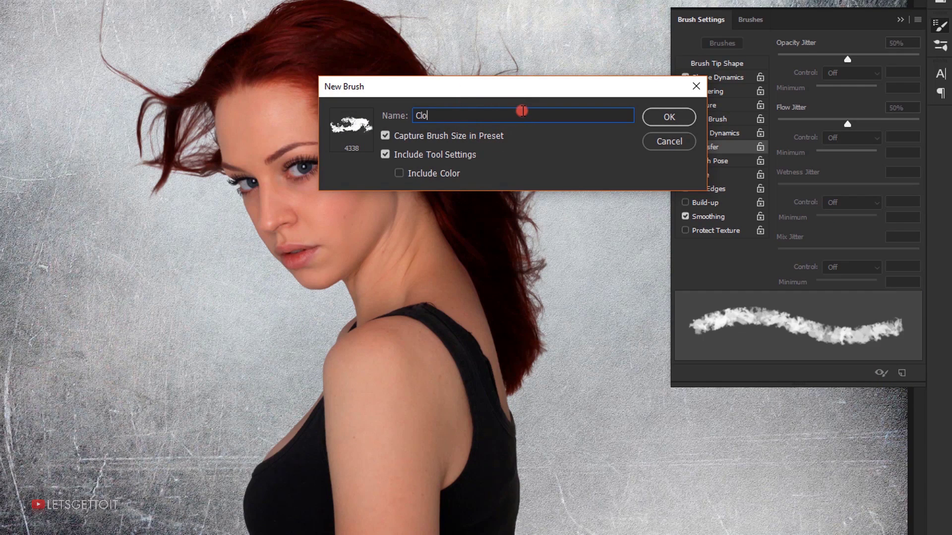
pyautogui.write('ustom')
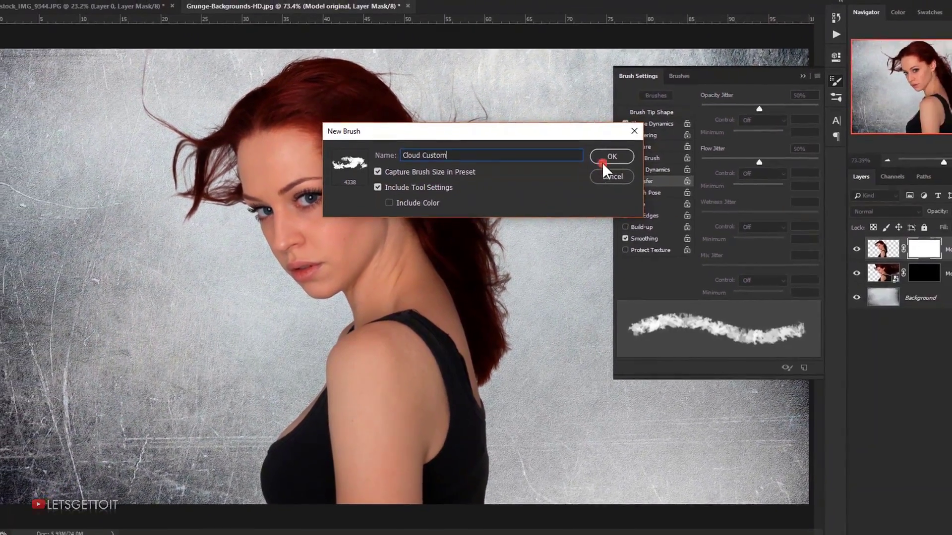
pyautogui.click(630, 143)
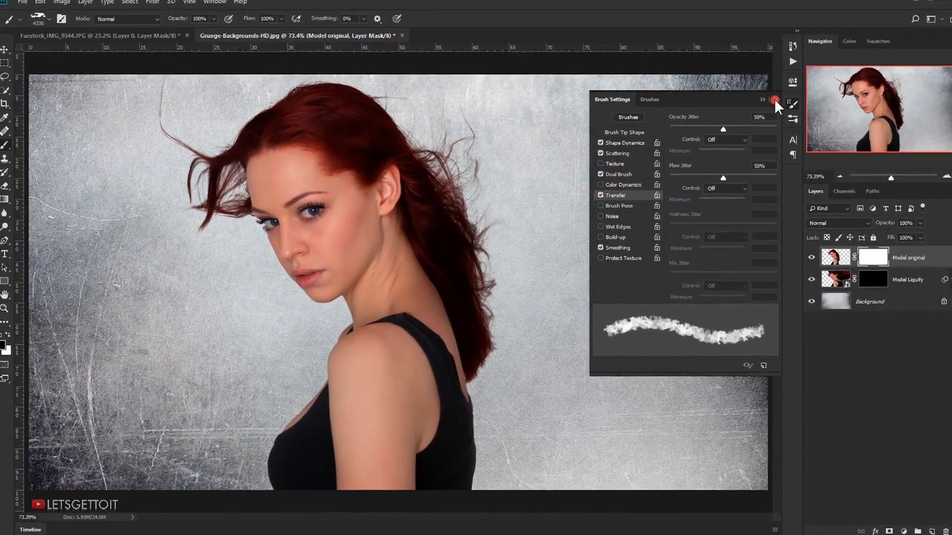
pyautogui.click(754, 104)
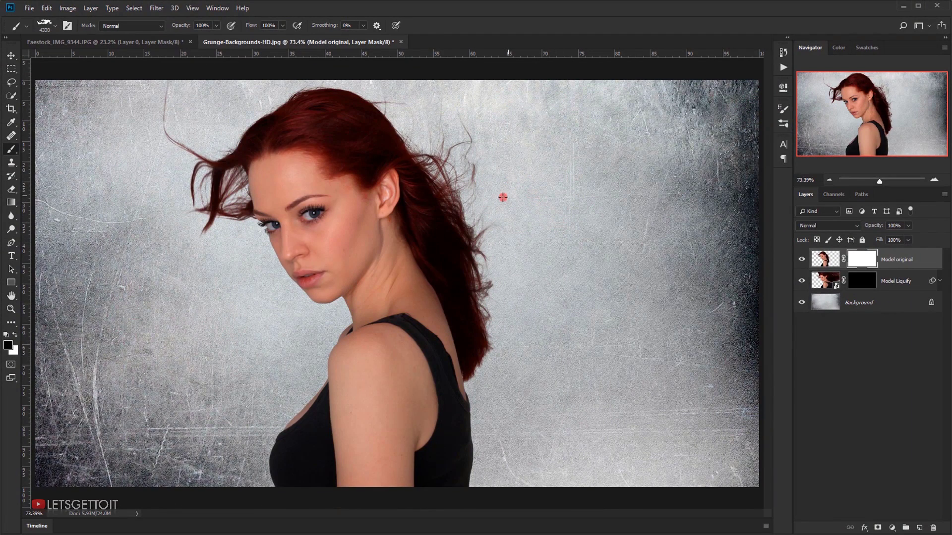
# Step: Paint black on the Model original mask with the cloud brush, starting at 127 px, to erase the hair, neck edge and back
pyautogui.rightClick(511, 159)
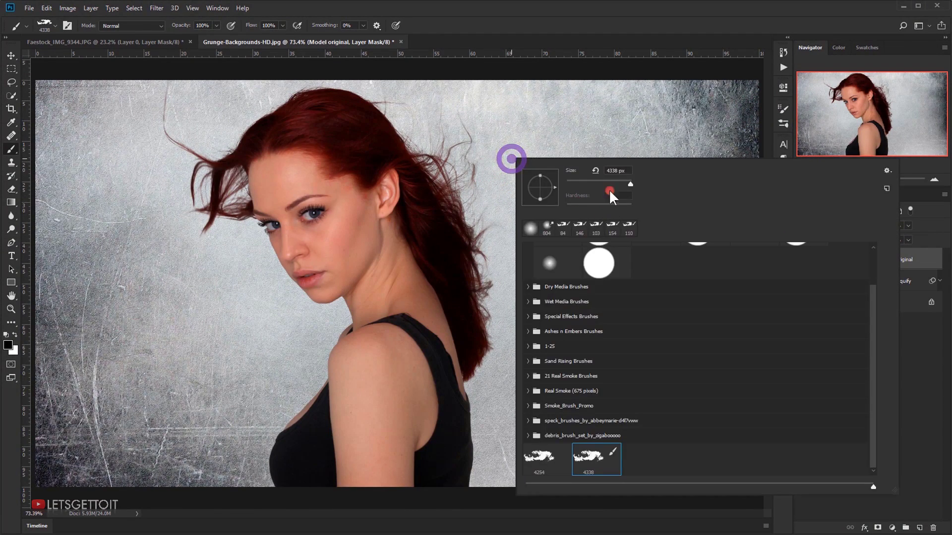
pyautogui.click(599, 184)
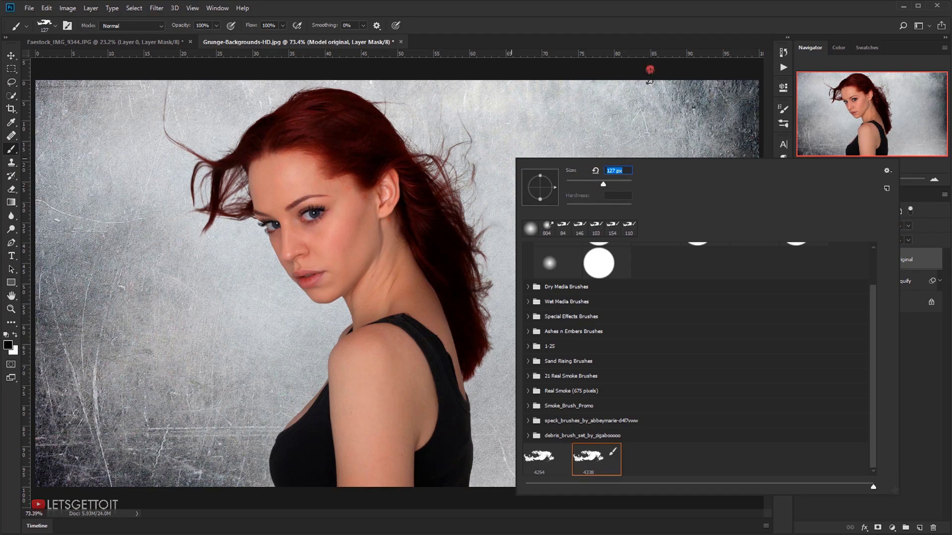
pyautogui.click(685, 3)
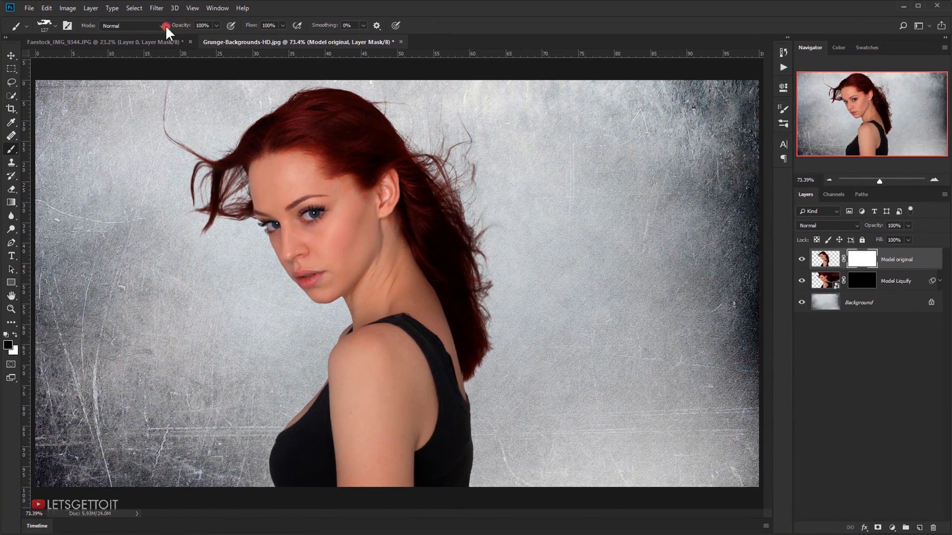
pyautogui.moveTo(356, 125)
pyautogui.mouseDown()
pyautogui.moveTo(358, 103)
pyautogui.moveTo(402, 123)
pyautogui.moveTo(338, 89)
pyautogui.moveTo(333, 98)
pyautogui.moveTo(351, 117)
pyautogui.moveTo(386, 119)
pyautogui.moveTo(433, 198)
pyautogui.mouseUp()
pyautogui.moveTo(444, 155)
pyautogui.mouseDown()
pyautogui.moveTo(451, 233)
pyautogui.moveTo(475, 274)
pyautogui.moveTo(484, 265)
pyautogui.moveTo(455, 254)
pyautogui.moveTo(487, 303)
pyautogui.moveTo(441, 196)
pyautogui.moveTo(370, 90)
pyautogui.moveTo(299, 101)
pyautogui.mouseUp()
pyautogui.keyDown('alt'); pyautogui.rightClick(470, 263); pyautogui.keyUp('alt')
pyautogui.keyDown('alt'); pyautogui.rightClick(378, 94); pyautogui.keyUp('alt')
pyautogui.moveTo(332, 101)
pyautogui.mouseDown()
pyautogui.moveTo(385, 131)
pyautogui.moveTo(310, 112)
pyautogui.moveTo(274, 117)
pyautogui.moveTo(374, 143)
pyautogui.moveTo(452, 260)
pyautogui.moveTo(480, 419)
pyautogui.moveTo(462, 473)
pyautogui.moveTo(458, 215)
pyautogui.moveTo(436, 238)
pyautogui.moveTo(412, 238)
pyautogui.moveTo(422, 199)
pyautogui.moveTo(391, 166)
pyautogui.moveTo(250, 122)
pyautogui.moveTo(300, 106)
pyautogui.mouseUp()
pyautogui.keyDown('alt'); pyautogui.rightClick(244, 127); pyautogui.keyUp('alt')
pyautogui.moveTo(240, 133)
pyautogui.mouseDown()
pyautogui.moveTo(435, 119)
pyautogui.moveTo(393, 185)
pyautogui.mouseUp()
pyautogui.moveTo(478, 285)
pyautogui.mouseDown()
pyautogui.moveTo(474, 440)
pyautogui.moveTo(461, 353)
pyautogui.moveTo(415, 297)
pyautogui.moveTo(408, 263)
pyautogui.mouseUp()
# Step: Refine the Model original mask with white and black cloud strokes around the crown, behind the ear and along the back edge
pyautogui.press('x')
pyautogui.moveTo(335, 136)
pyautogui.mouseDown()
pyautogui.moveTo(250, 138)
pyautogui.moveTo(295, 125)
pyautogui.moveTo(371, 151)
pyautogui.moveTo(262, 128)
pyautogui.mouseUp()
pyautogui.press('x')
pyautogui.press('x')
pyautogui.press('x')
pyautogui.moveTo(270, 128)
pyautogui.mouseDown()
pyautogui.moveTo(245, 120)
pyautogui.moveTo(284, 101)
pyautogui.moveTo(397, 173)
pyautogui.mouseUp()
pyautogui.press('x')
pyautogui.keyDown('alt'); pyautogui.rightClick(390, 187); pyautogui.keyUp('alt')
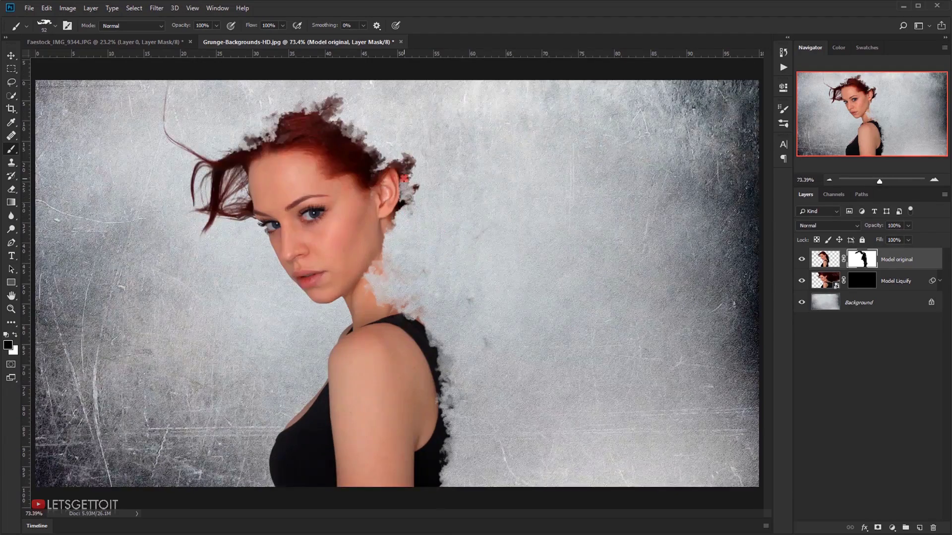
pyautogui.moveTo(398, 219)
pyautogui.mouseDown()
pyautogui.moveTo(397, 153)
pyautogui.moveTo(310, 117)
pyautogui.moveTo(322, 139)
pyautogui.mouseUp()
pyautogui.scroll(1, 449, 358)
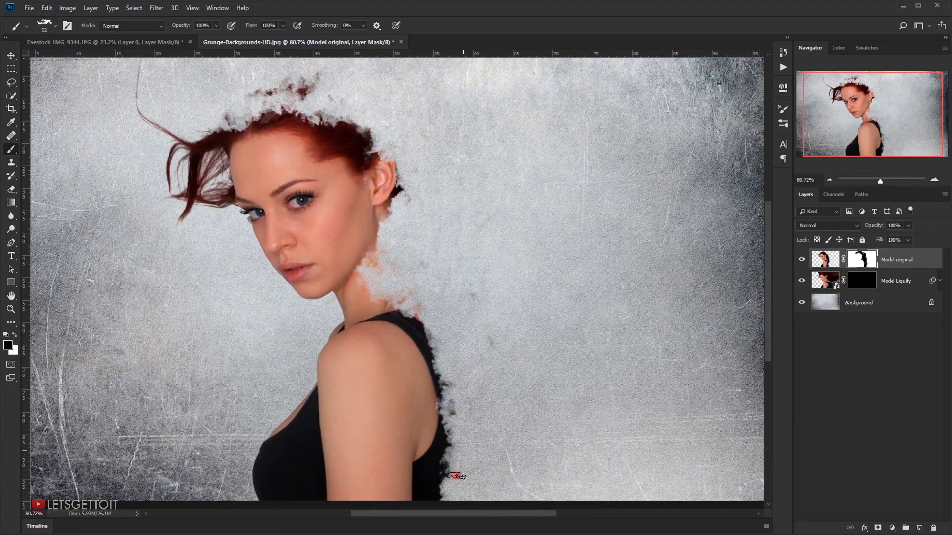
pyautogui.moveTo(459, 461); pyautogui.dragTo(459, 380)
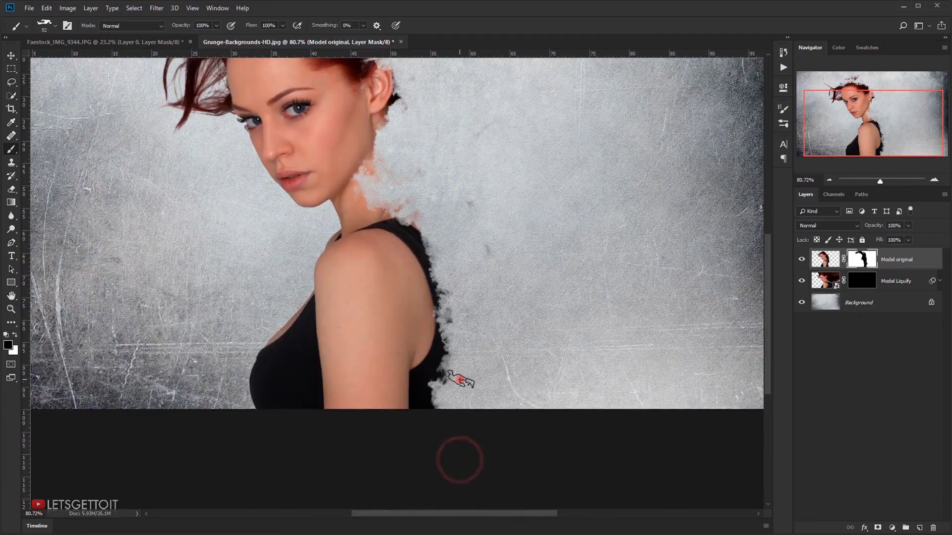
# Step: Set the density of the Model Liquify layer's mask to 70%
pyautogui.scroll(-3, 479, 388)
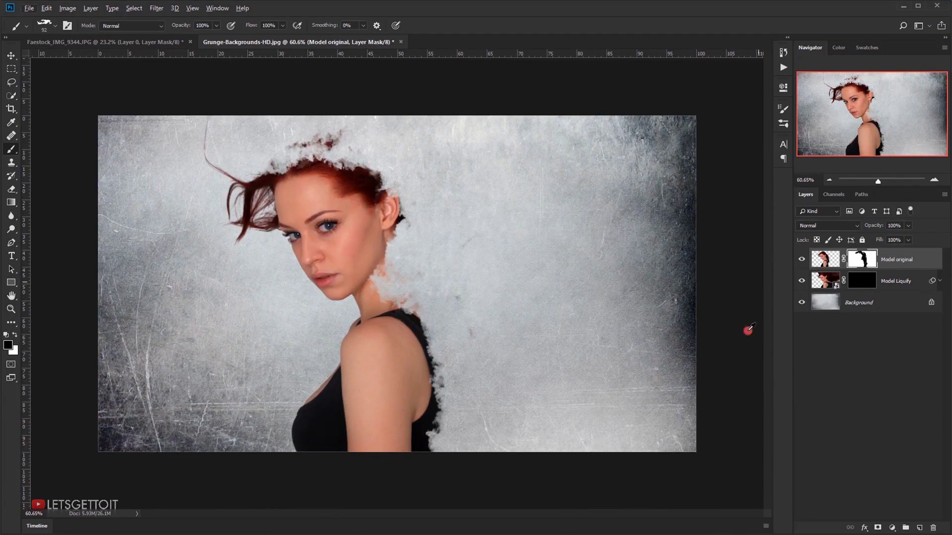
pyautogui.scroll(1, 659, 327)
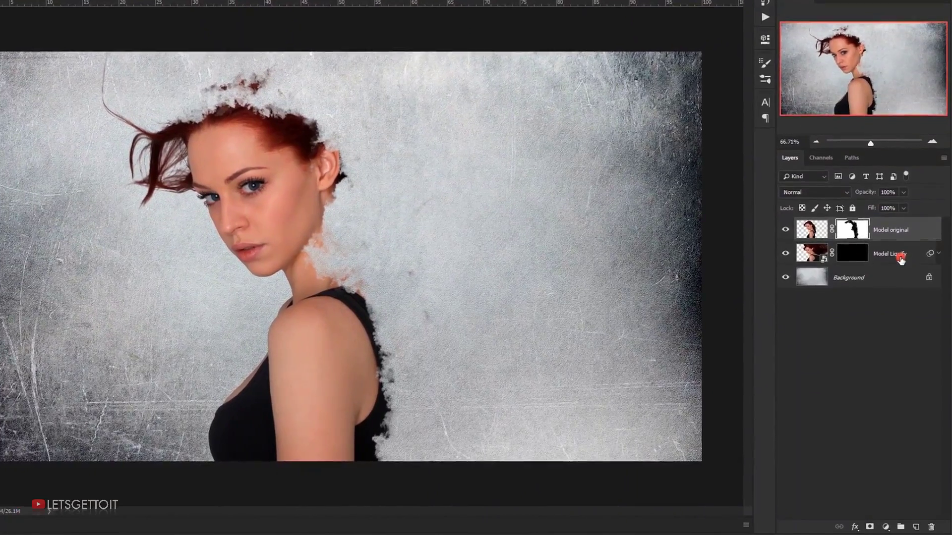
pyautogui.click(896, 265)
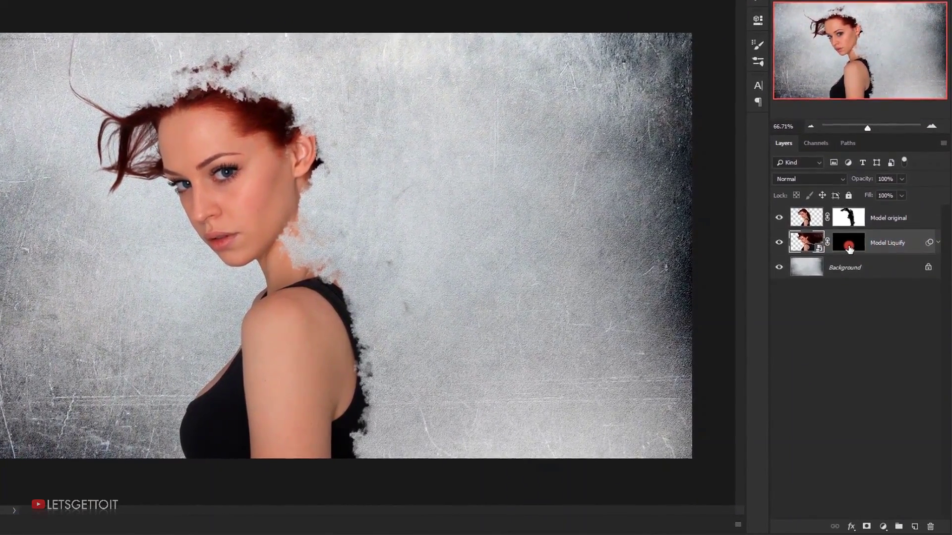
pyautogui.click(850, 246)
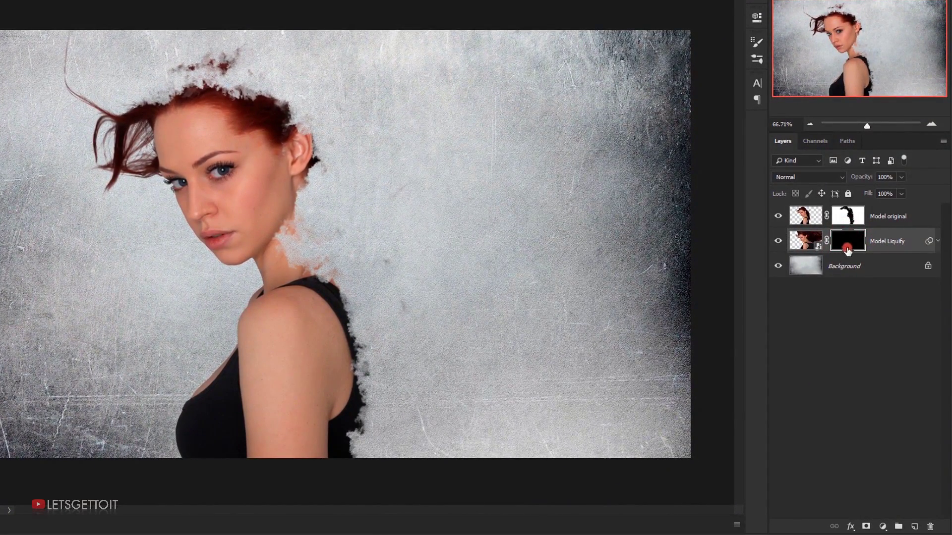
pyautogui.doubleClick(847, 242)
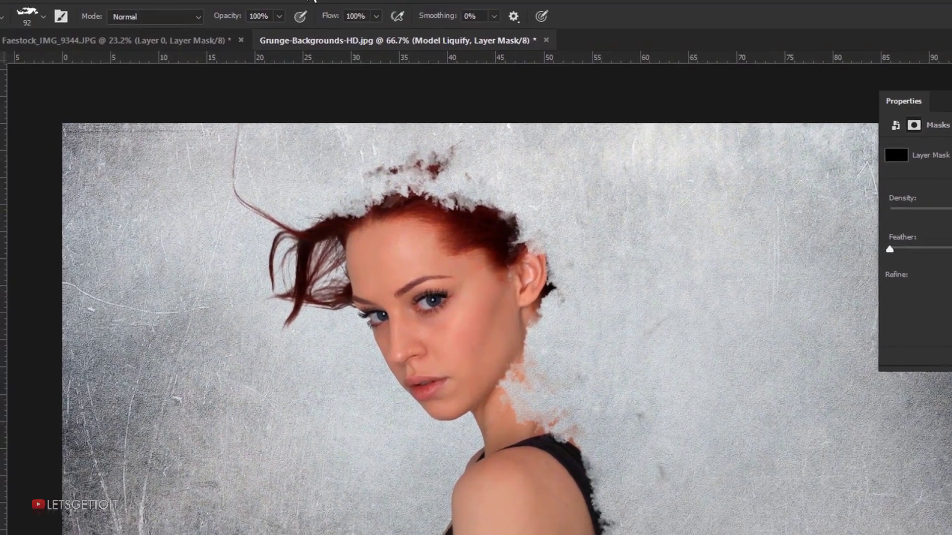
pyautogui.click(342, 14)
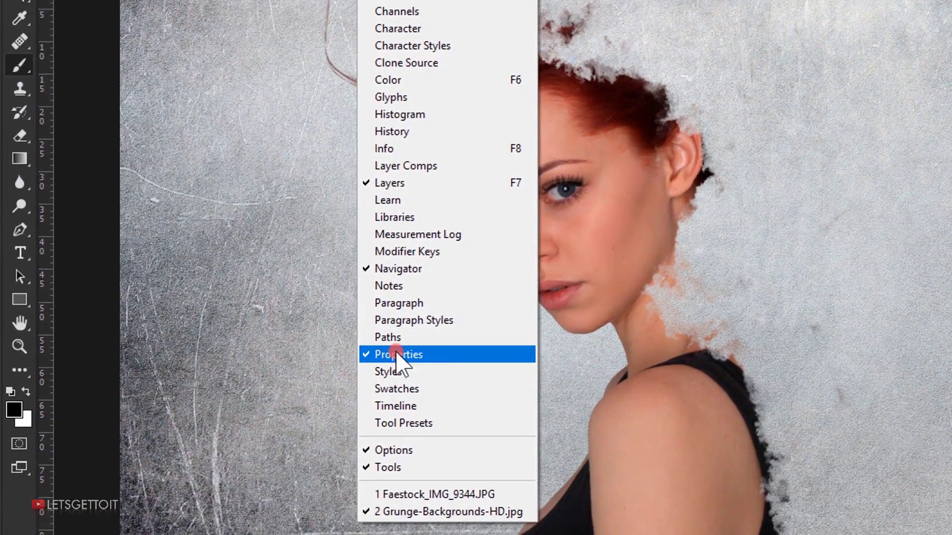
pyautogui.click(396, 354)
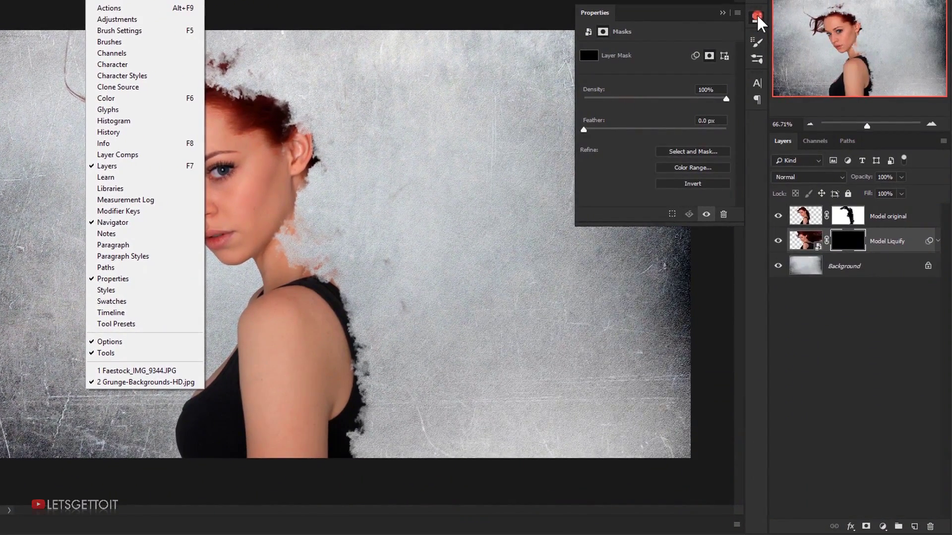
pyautogui.click(713, 90)
pyautogui.moveTo(726, 99); pyautogui.dragTo(687, 100)
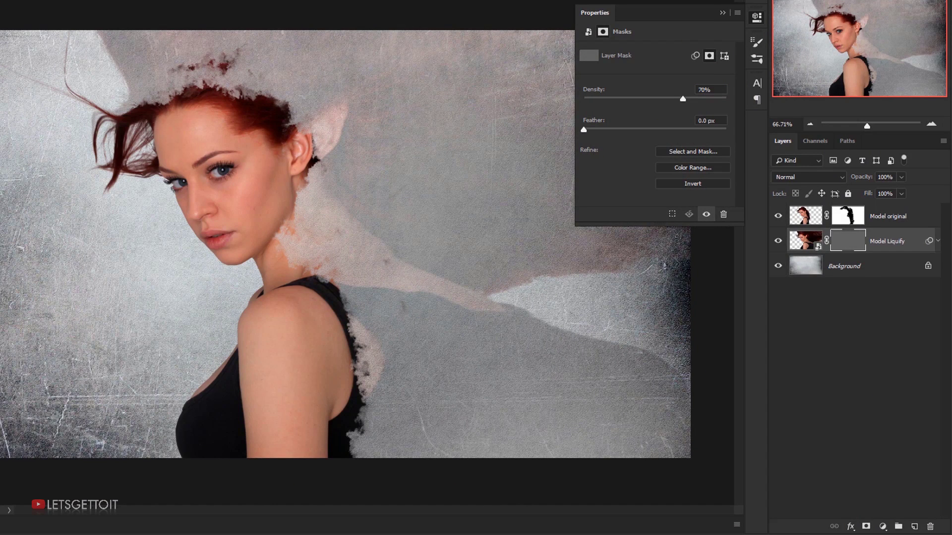
pyautogui.click(723, 12)
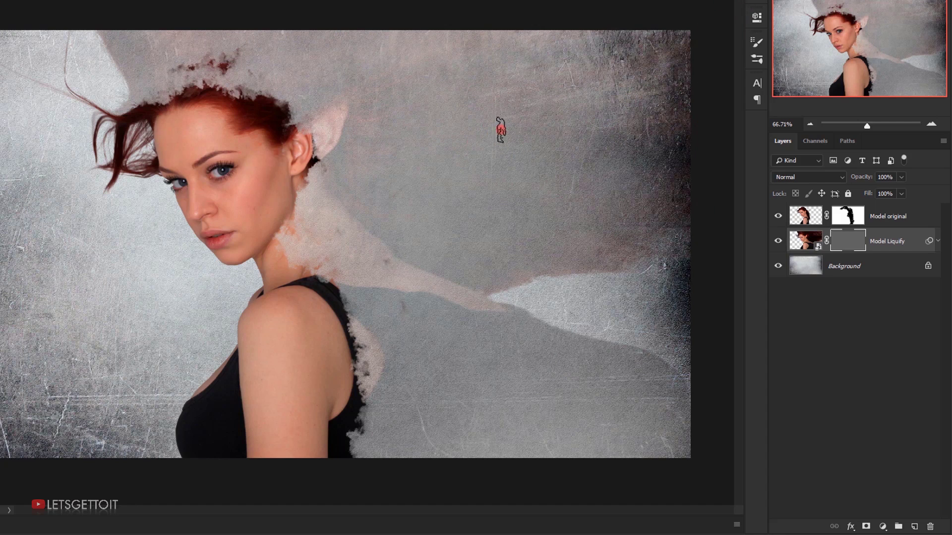
# Step: Choose the second 2459 px brush from debris_brush_set_by_zigabooooo and make white the foreground colour for the Model Liquify mask
pyautogui.rightClick(330, 130)
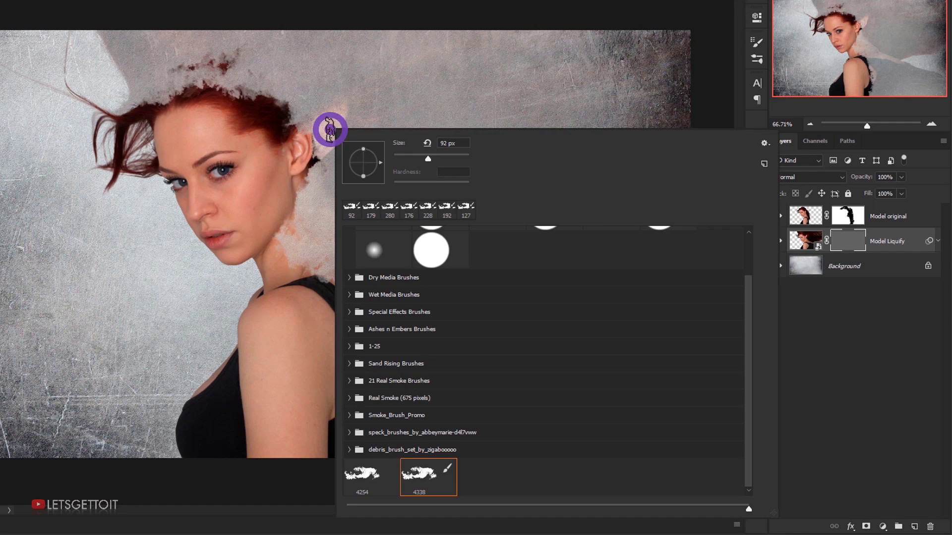
pyautogui.click(350, 451)
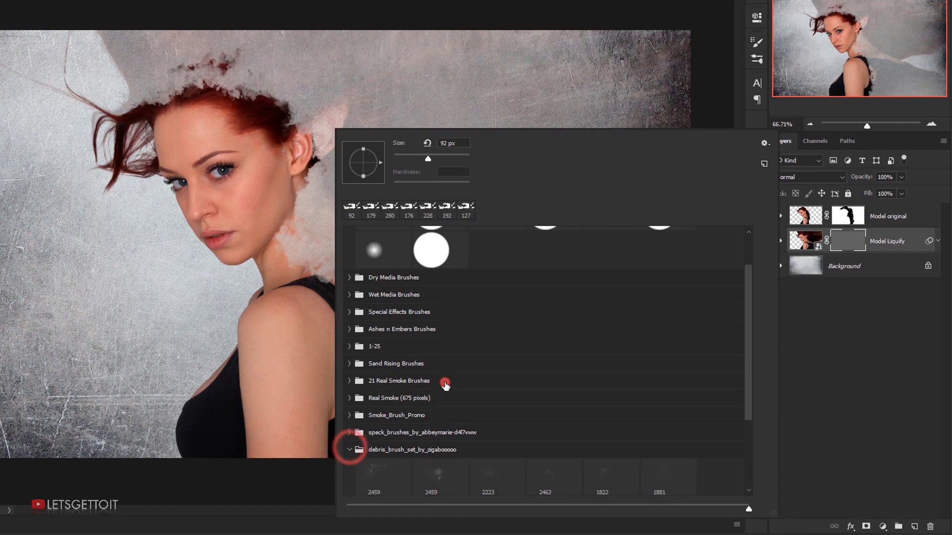
pyautogui.scroll(-5, 451, 377)
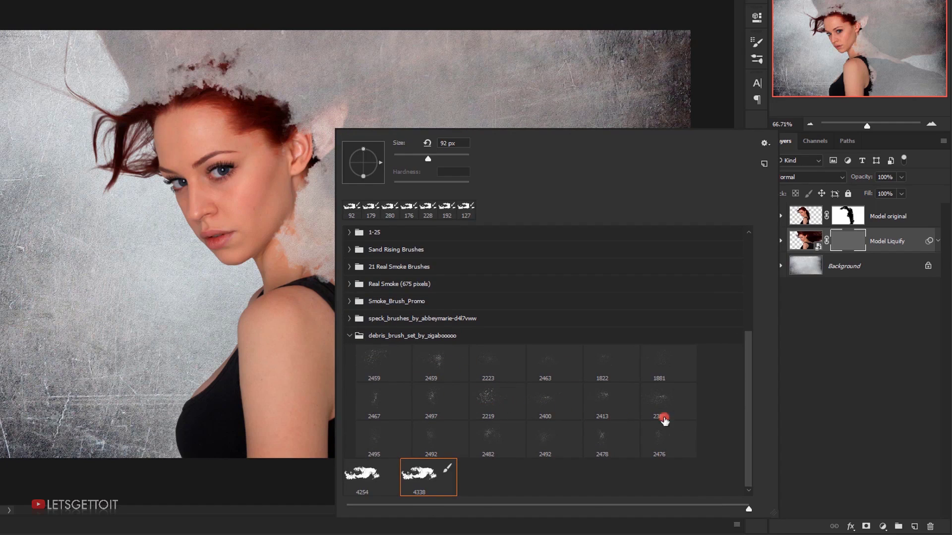
pyautogui.click(432, 365)
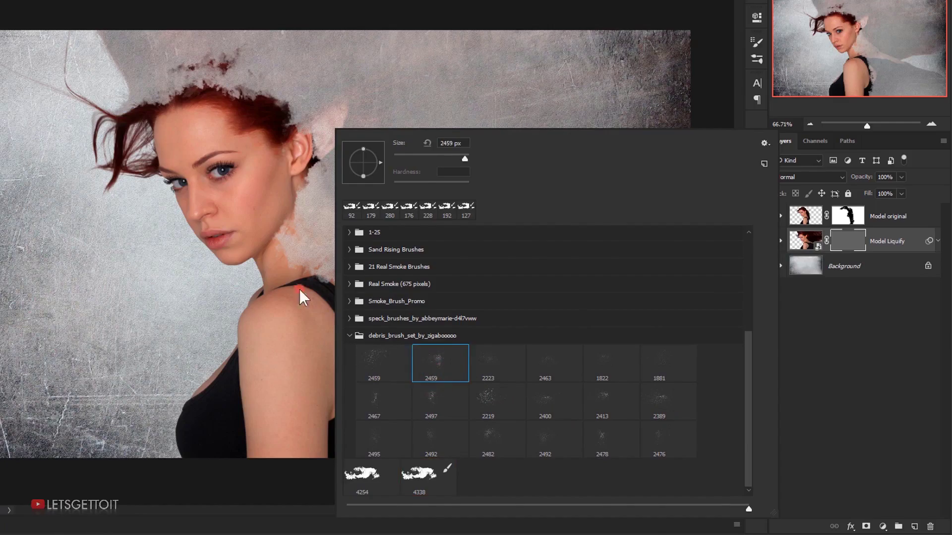
pyautogui.click(19, 82)
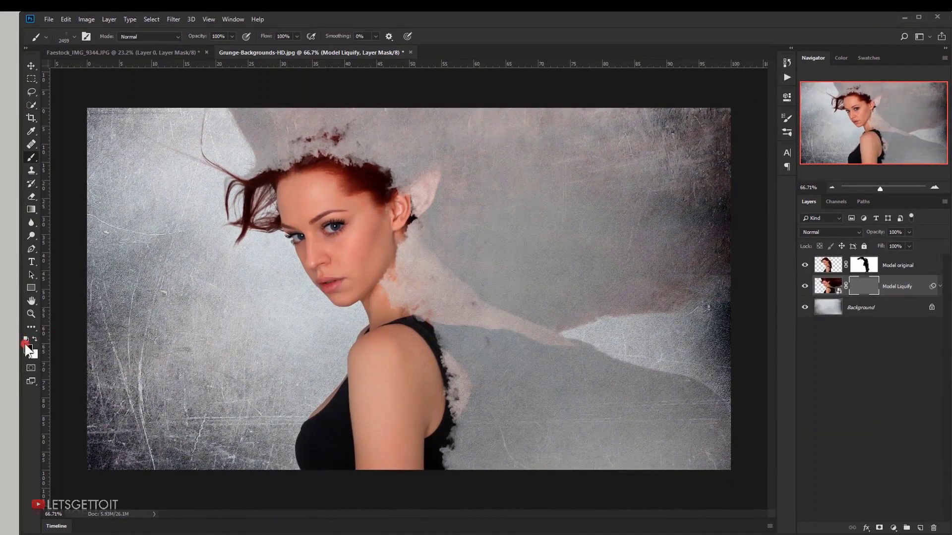
pyautogui.click(35, 339)
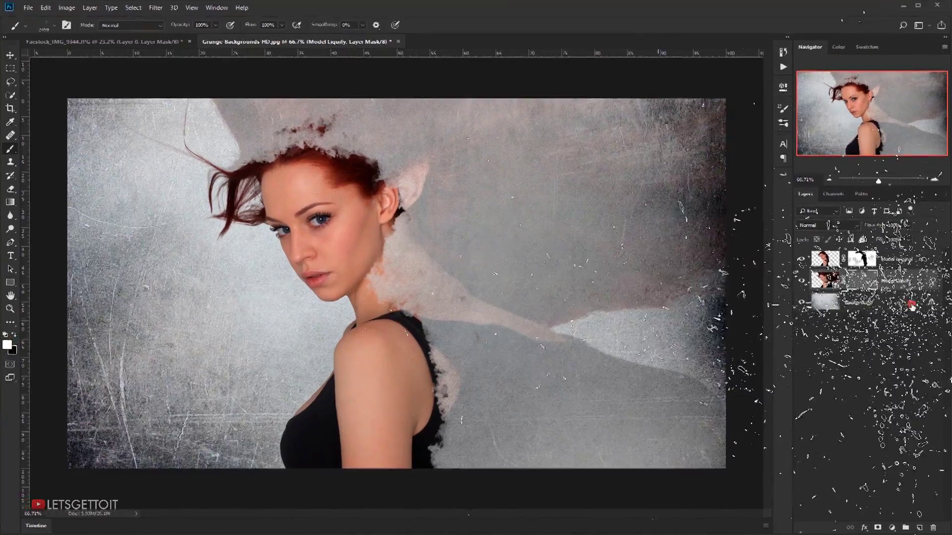
pyautogui.click(866, 287)
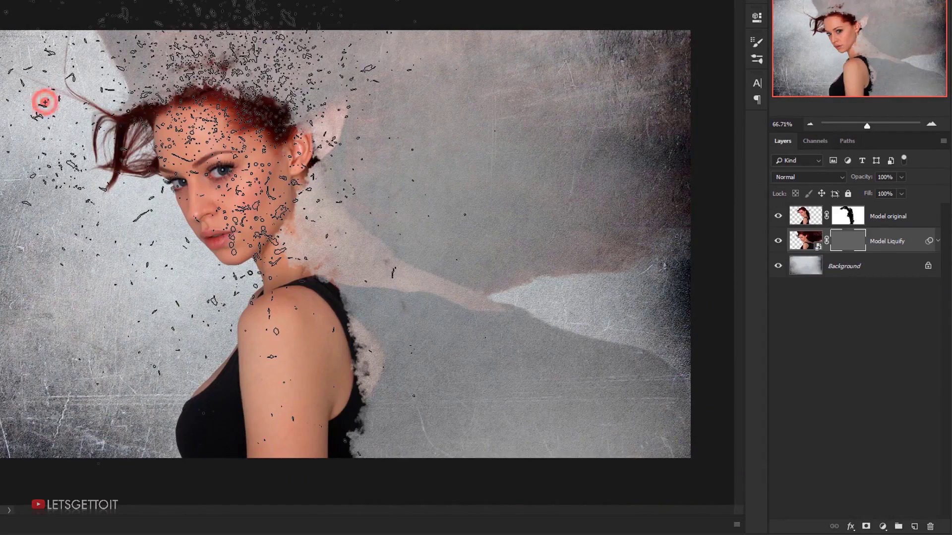
# Step: Stamp white debris on the Model Liquify mask over the hair and the area just above the head
pyautogui.click(45, 102)
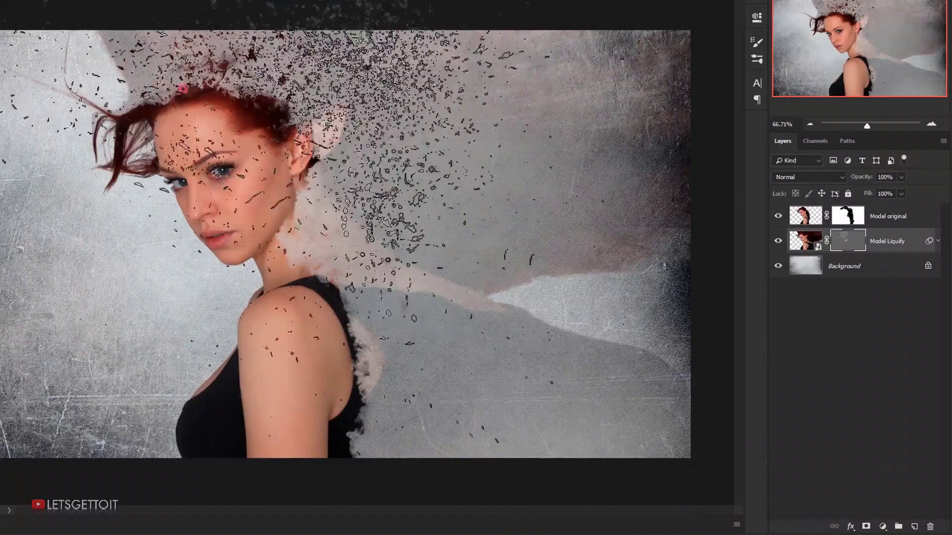
pyautogui.moveTo(265, 107); pyautogui.dragTo(112, 124)
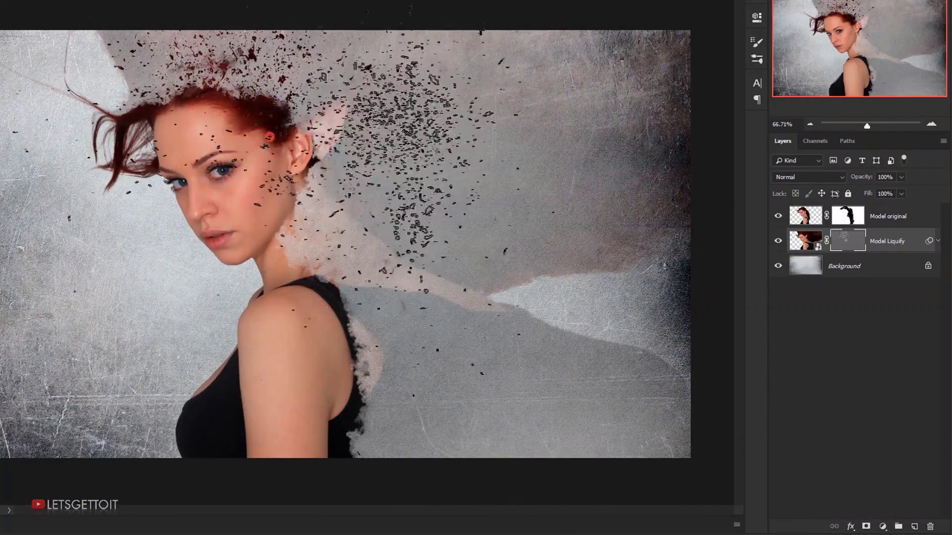
pyautogui.moveTo(188, 141); pyautogui.dragTo(277, 150)
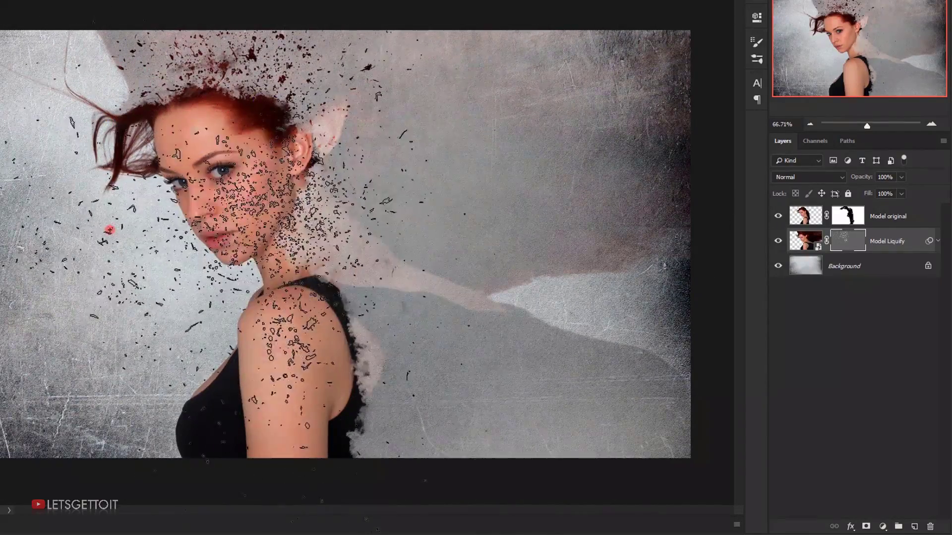
# Step: Choose the 2389 px brush from debris_brush_set_by_zigabooooo and rotate its tip roughly half a turn
pyautogui.rightClick(215, 201)
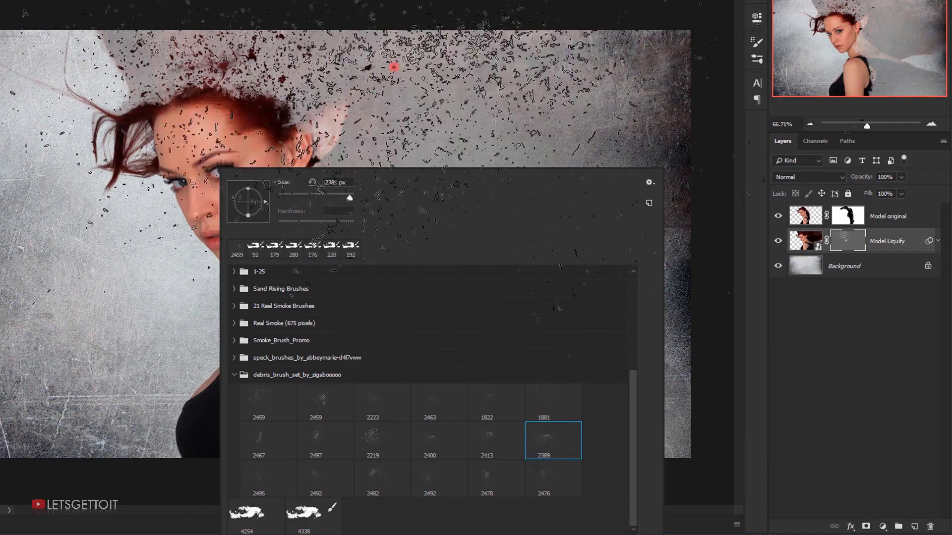
pyautogui.press('Return')
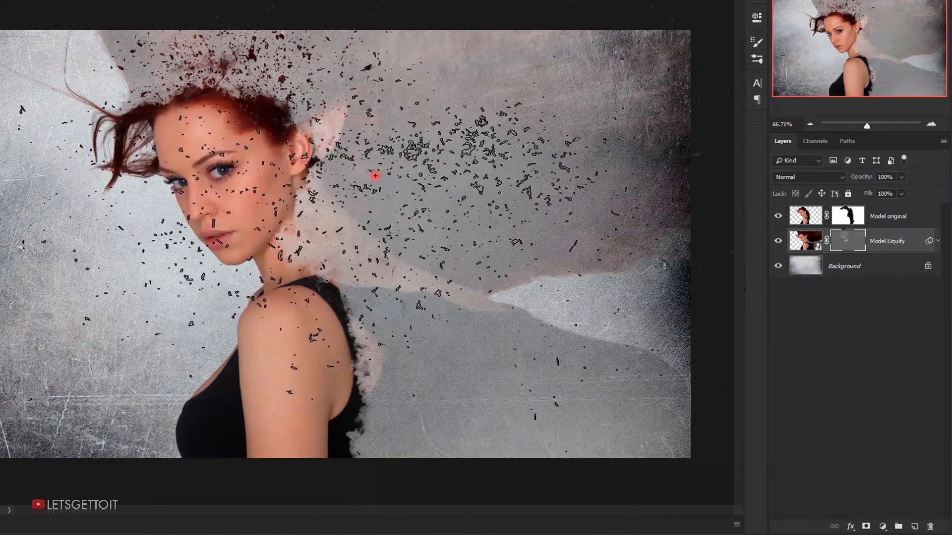
pyautogui.rightClick(340, 145)
pyautogui.click(427, 180)
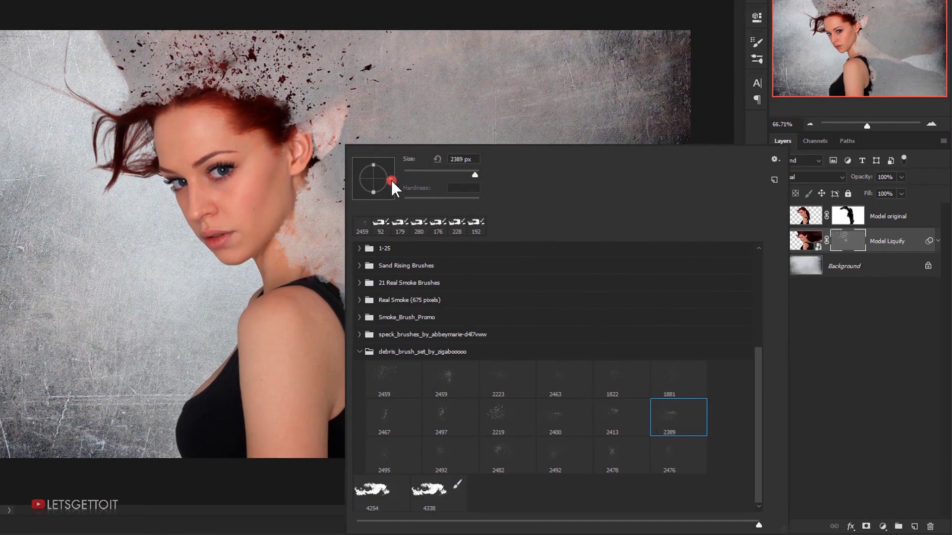
pyautogui.moveTo(391, 178); pyautogui.dragTo(379, 195)
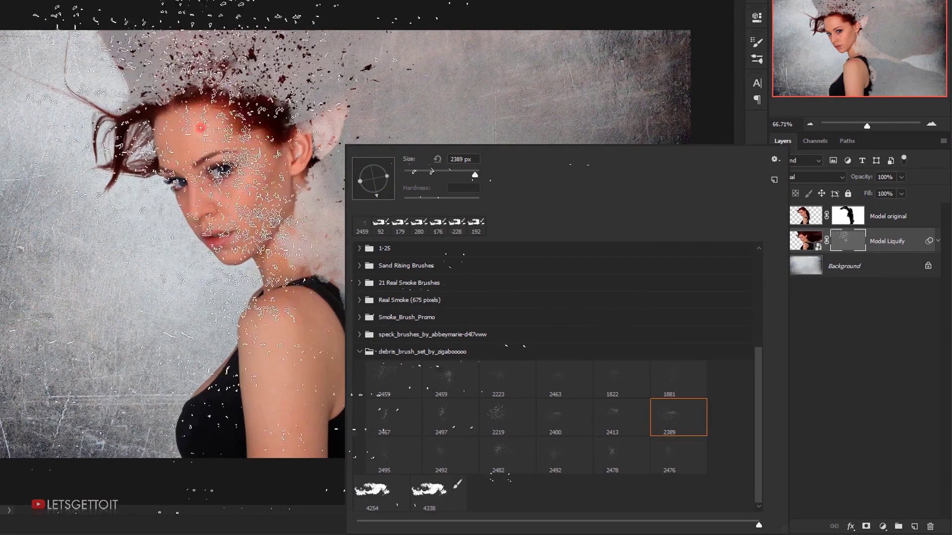
pyautogui.click(392, 198)
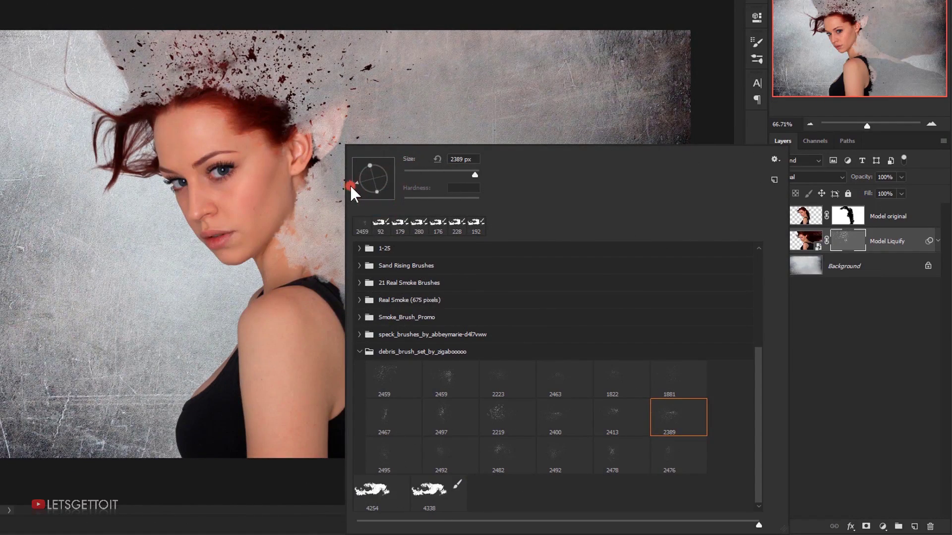
pyautogui.moveTo(350, 187); pyautogui.dragTo(350, 187)
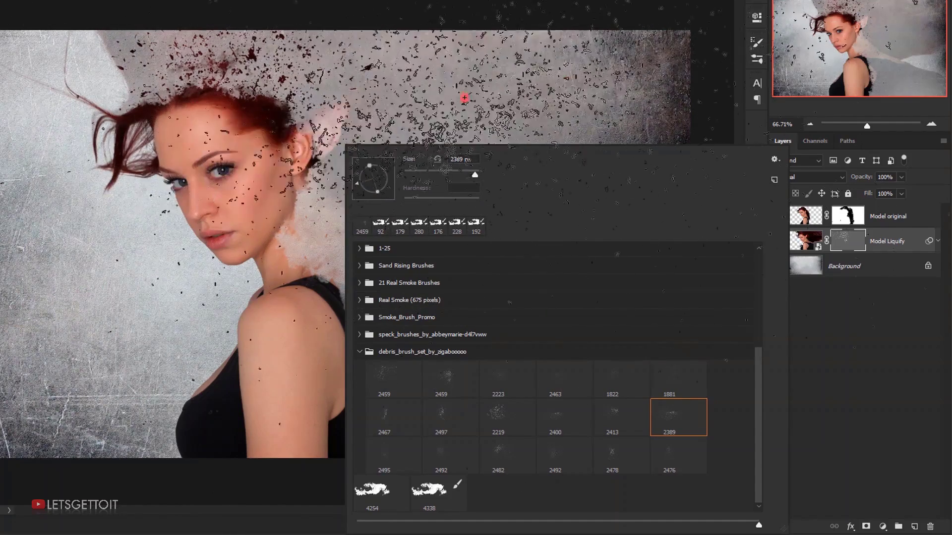
pyautogui.click(560, 2)
# Step: Paint white debris on the Model Liquify mask behind the head and neck with the rotated brush at up to 2529 px
pyautogui.scroll(-3, 430, 164)
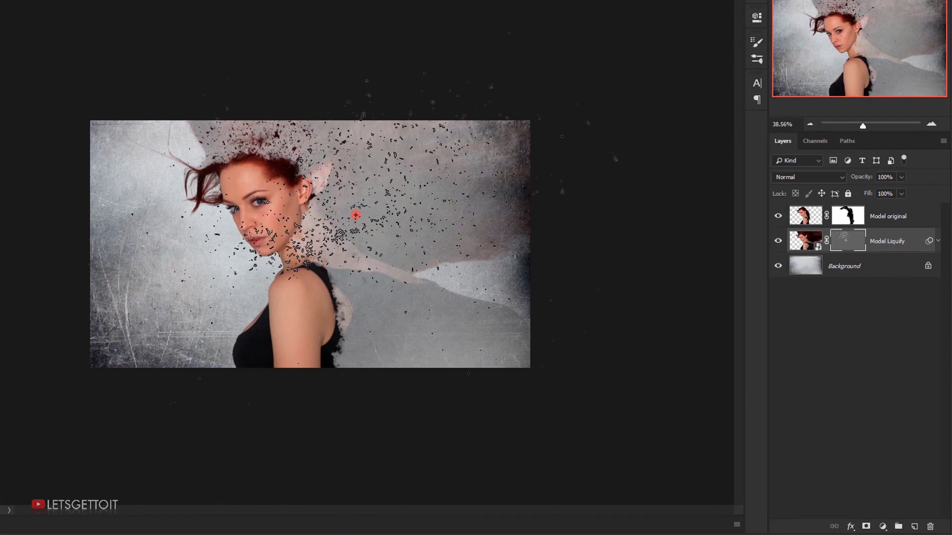
pyautogui.moveTo(355, 213); pyautogui.dragTo(370, 212)
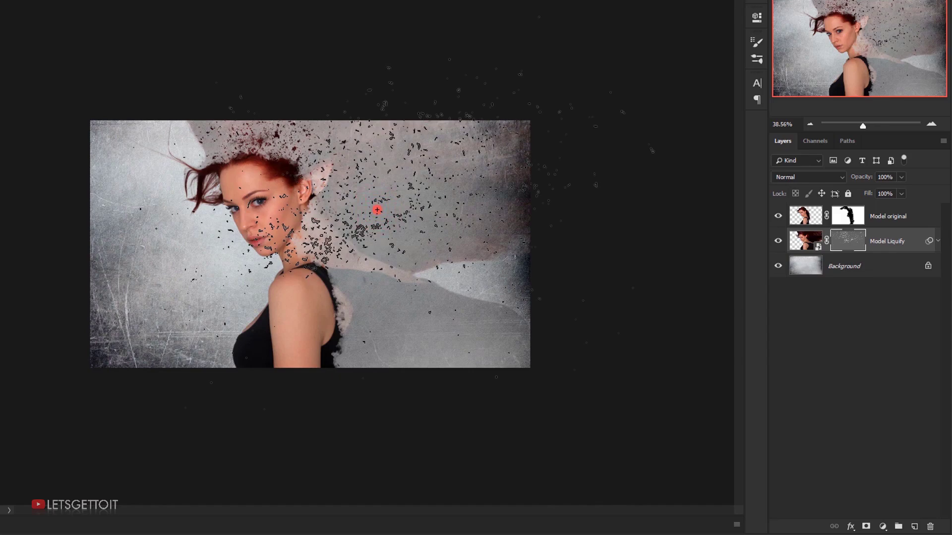
pyautogui.scroll(5, 377, 210)
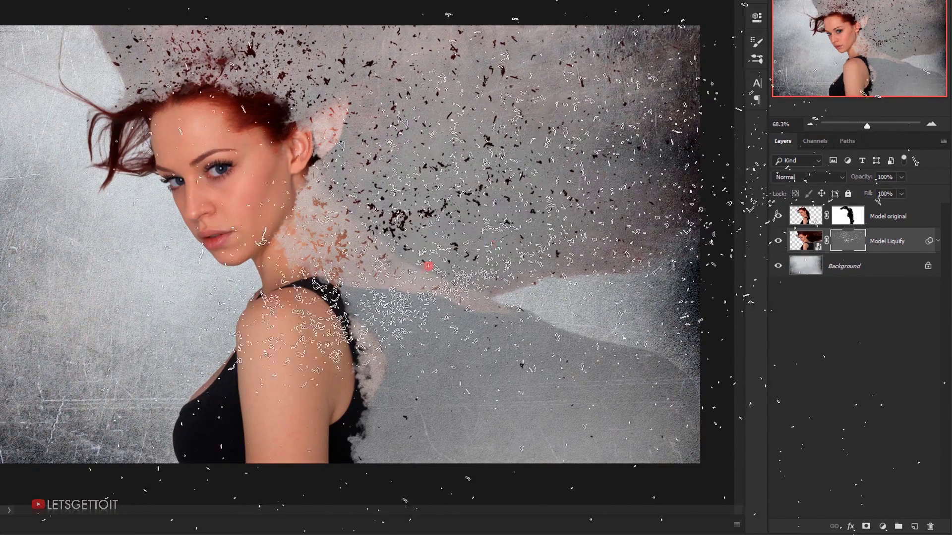
# Step: Choose the 2400 px brush from debris_brush_set_by_zigabooooo and rotate its tip about half a turn
pyautogui.rightClick(366, 198)
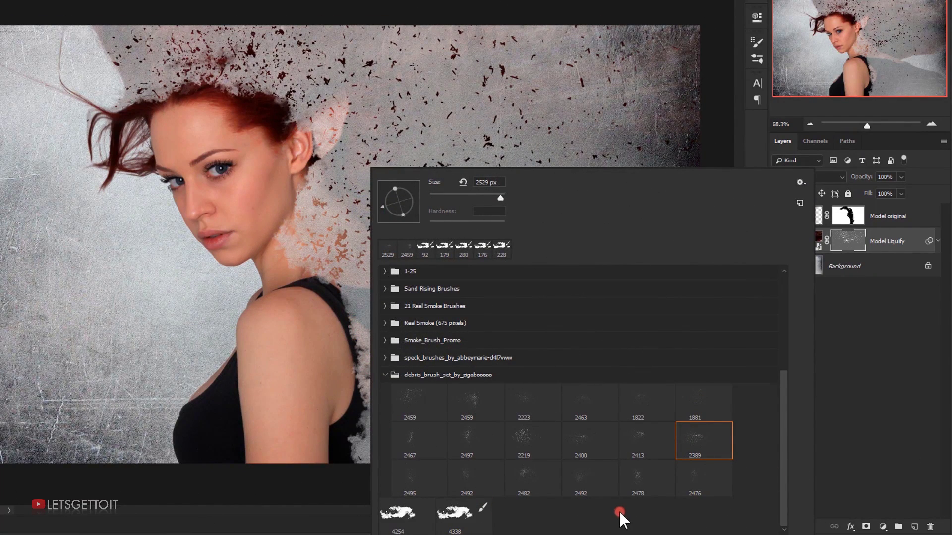
pyautogui.click(589, 452)
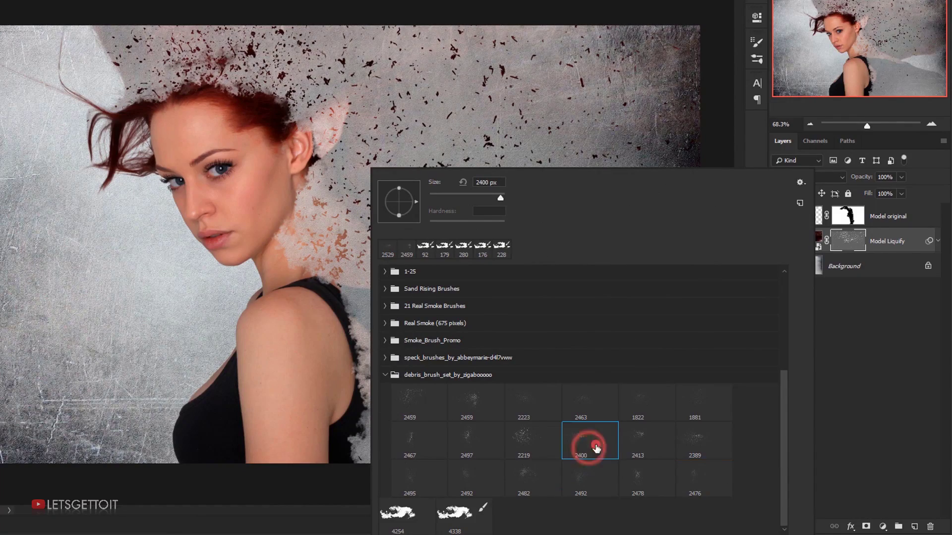
pyautogui.click(499, 159)
pyautogui.scroll(-3, 488, 326)
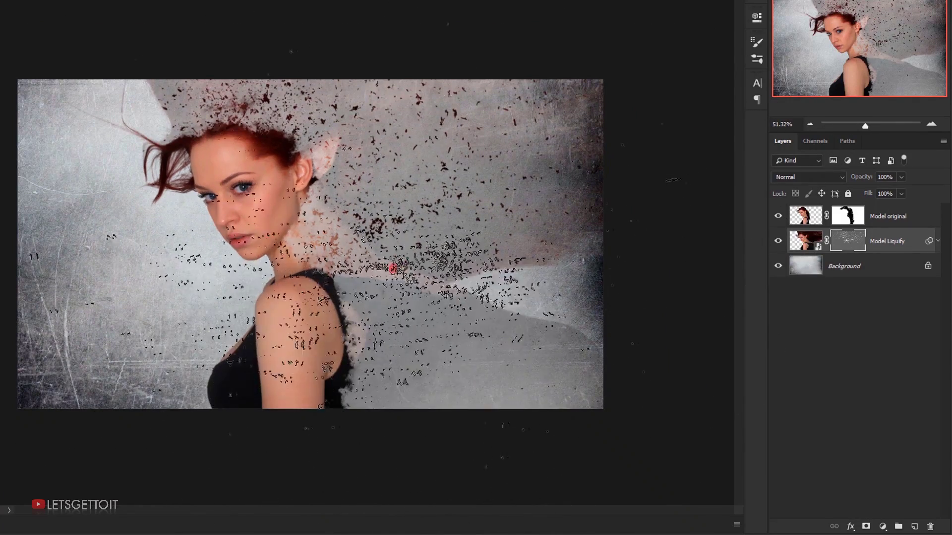
pyautogui.rightClick(391, 189)
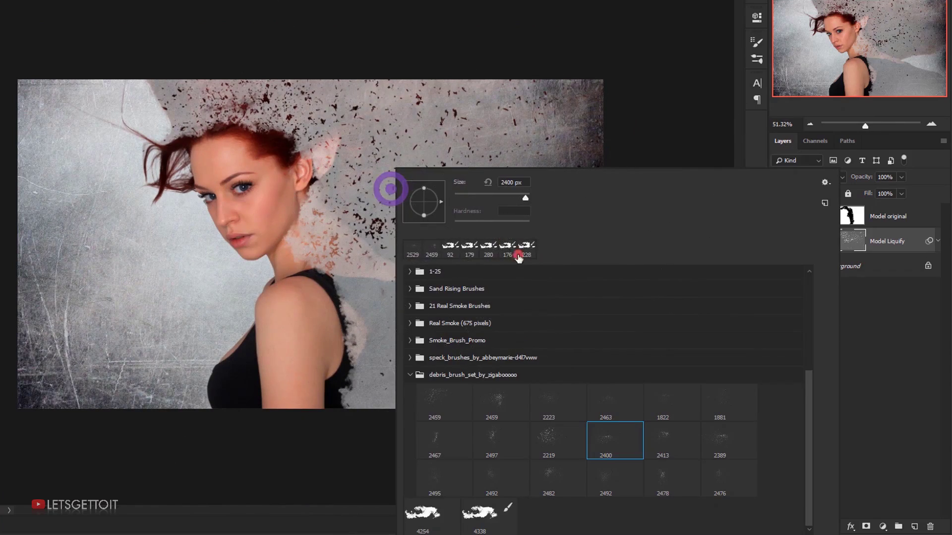
pyautogui.moveTo(429, 221); pyautogui.dragTo(404, 202)
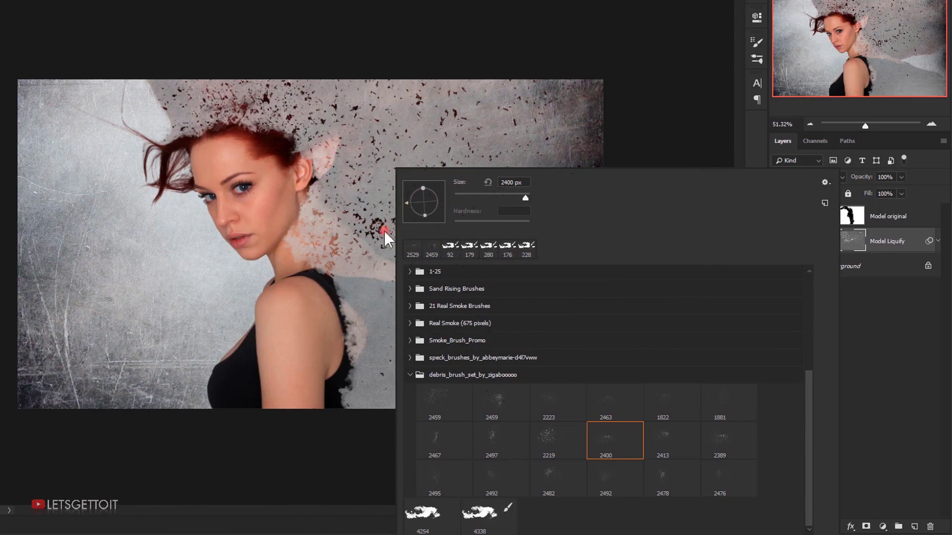
pyautogui.press('Return')
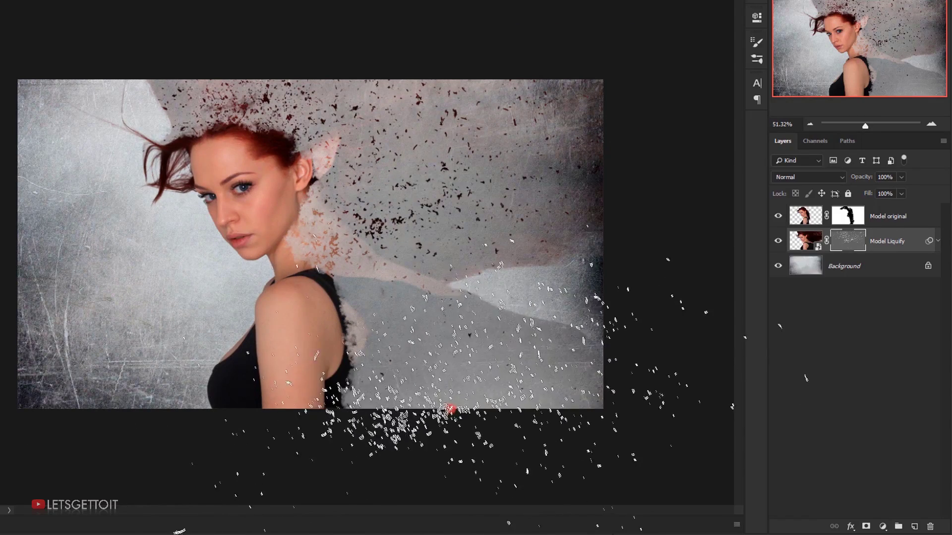
# Step: Tilt the 2400 px debris brush slightly further and paint white debris behind the back toward the canvas's lower edge
pyautogui.rightClick(372, 373)
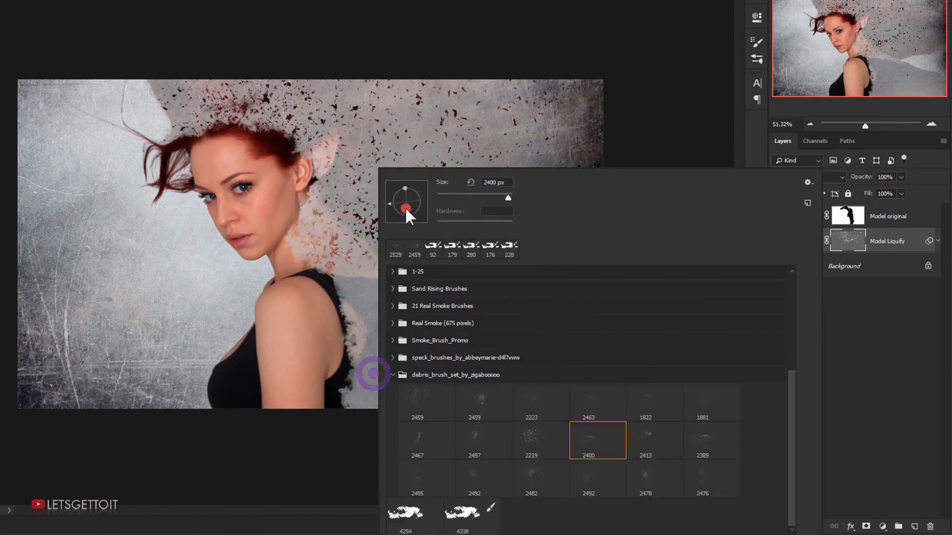
pyautogui.moveTo(389, 196); pyautogui.dragTo(384, 228)
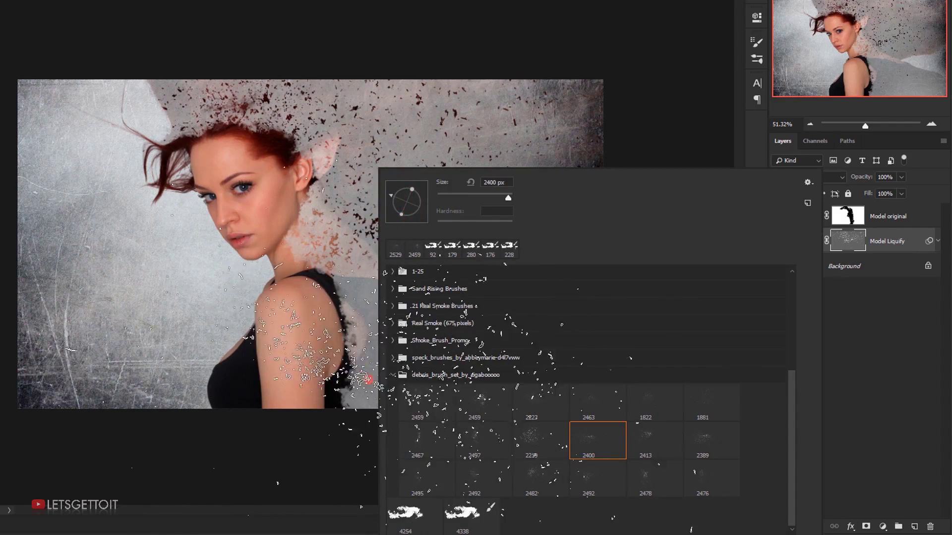
pyautogui.press('Return')
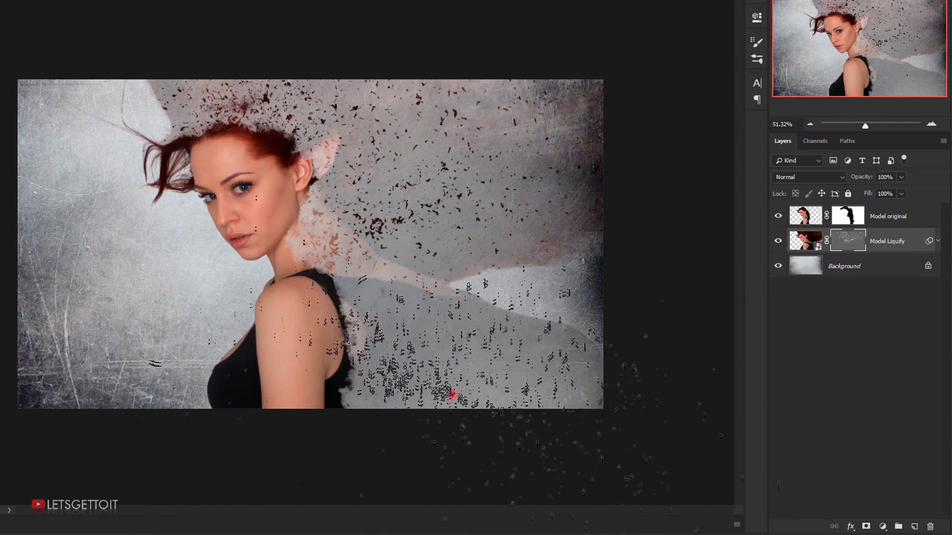
pyautogui.rightClick(421, 367)
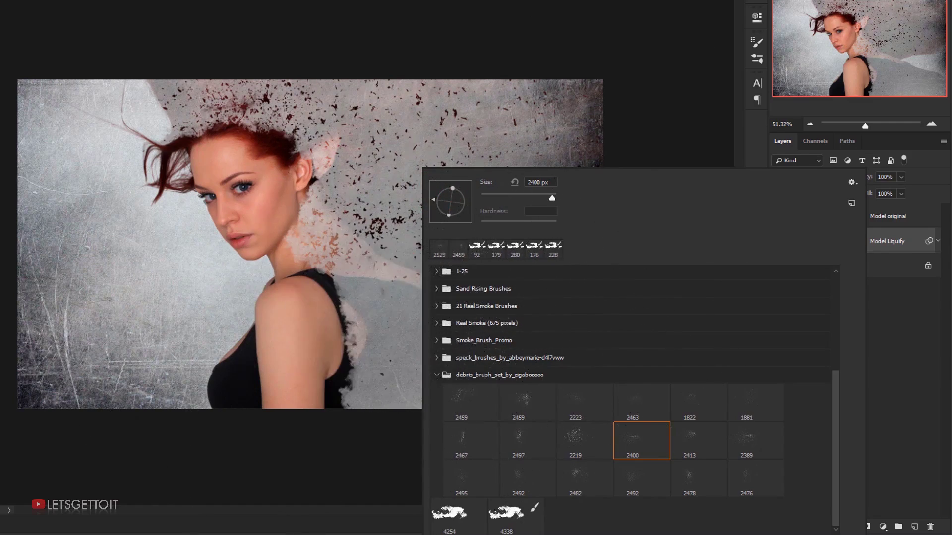
pyautogui.click(379, 392)
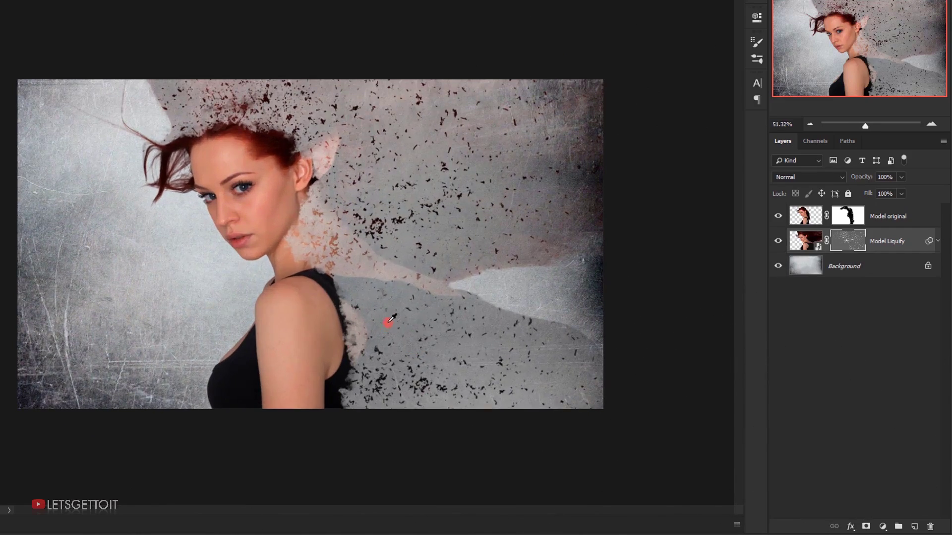
pyautogui.moveTo(376, 302)
pyautogui.mouseDown()
pyautogui.moveTo(299, 310)
pyautogui.moveTo(325, 311)
pyautogui.mouseUp()
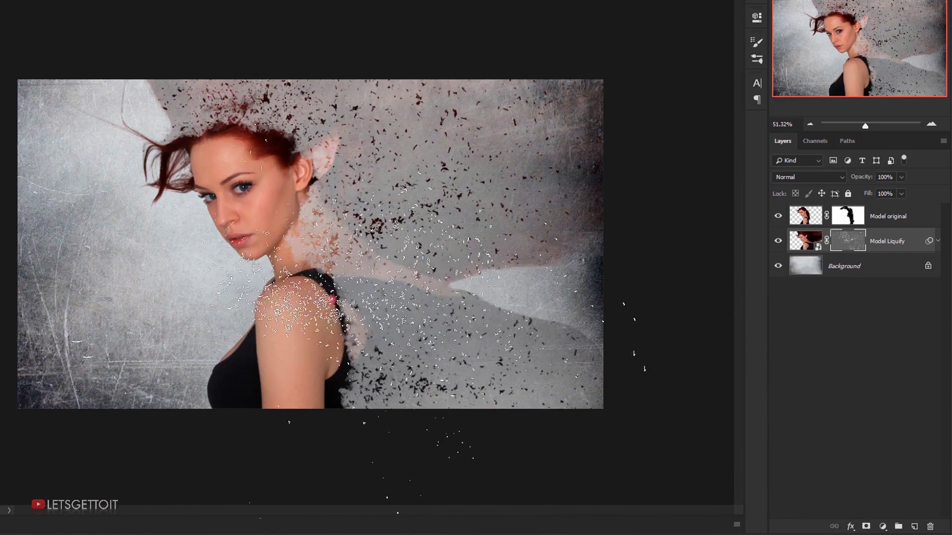
# Step: Choose the 2478 px debris brush and paint dense white debris at about 1679 px beside the shoulder and back on the Model Liquify mask
pyautogui.rightClick(319, 272)
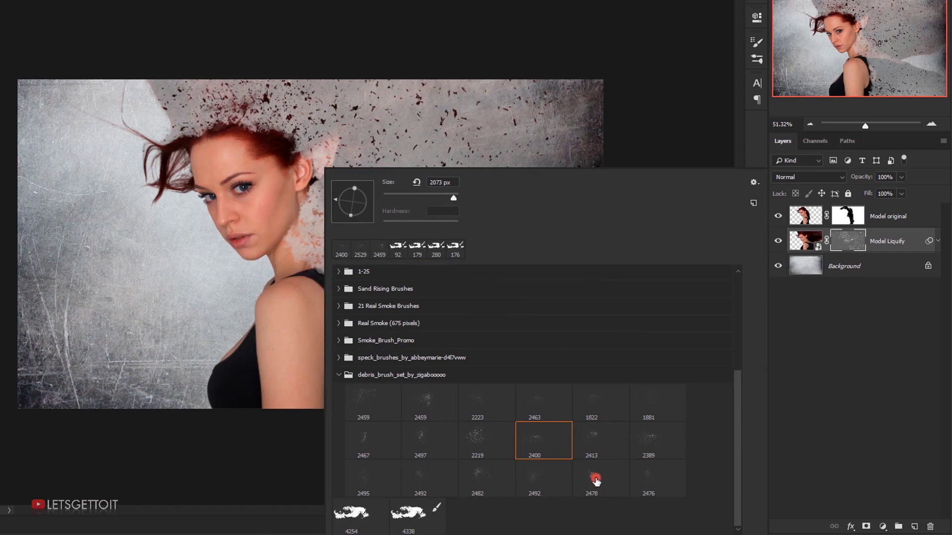
pyautogui.click(598, 482)
pyautogui.press('Return')
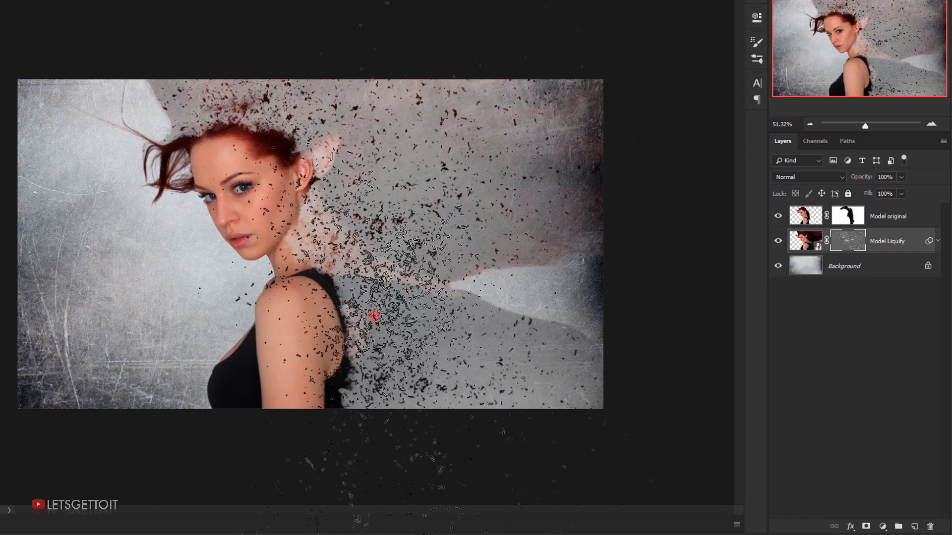
pyautogui.moveTo(375, 308); pyautogui.dragTo(313, 316)
pyautogui.moveTo(381, 334); pyautogui.dragTo(322, 346)
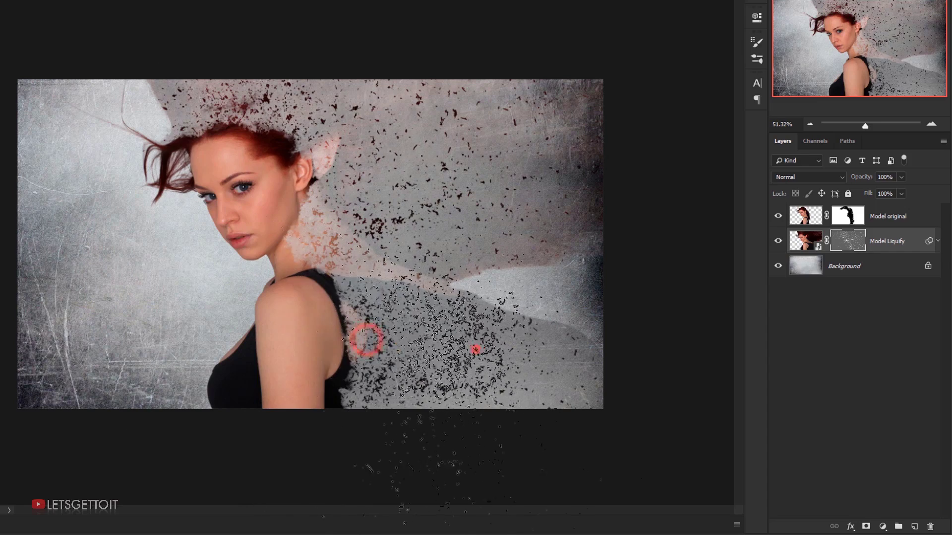
pyautogui.scroll(-2, 510, 369)
pyautogui.scroll(3, 309, 245)
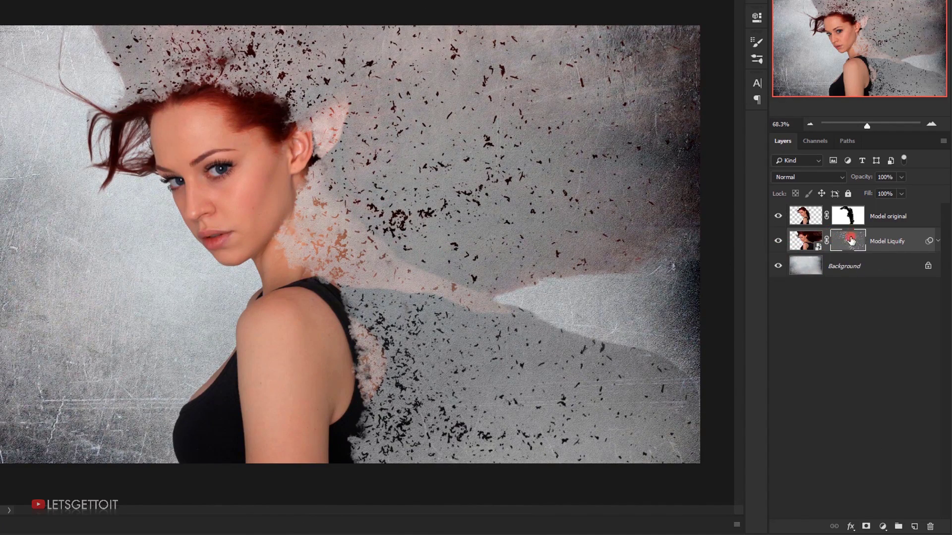
# Step: Set the density of the Model Liquify layer's mask to 100% and close the mask properties
pyautogui.doubleClick(852, 242)
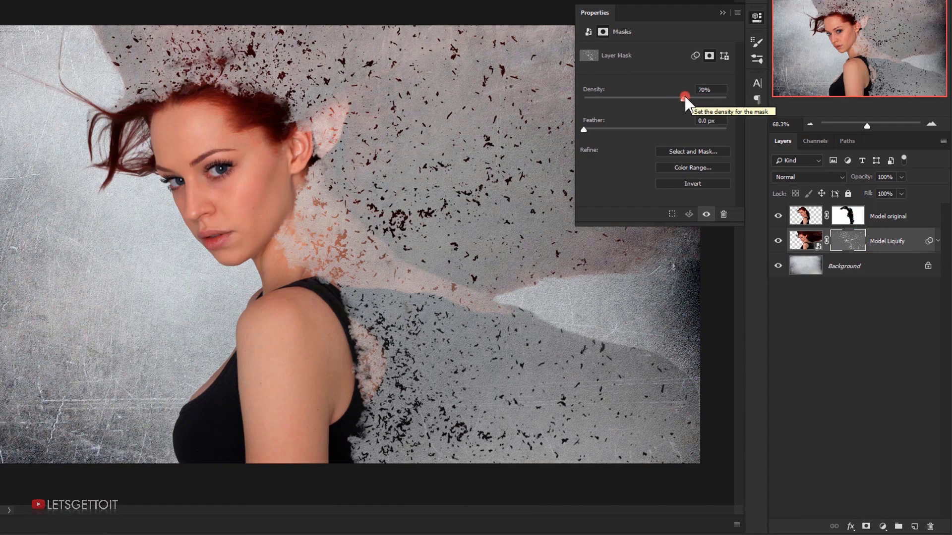
pyautogui.moveTo(686, 97); pyautogui.dragTo(758, 92)
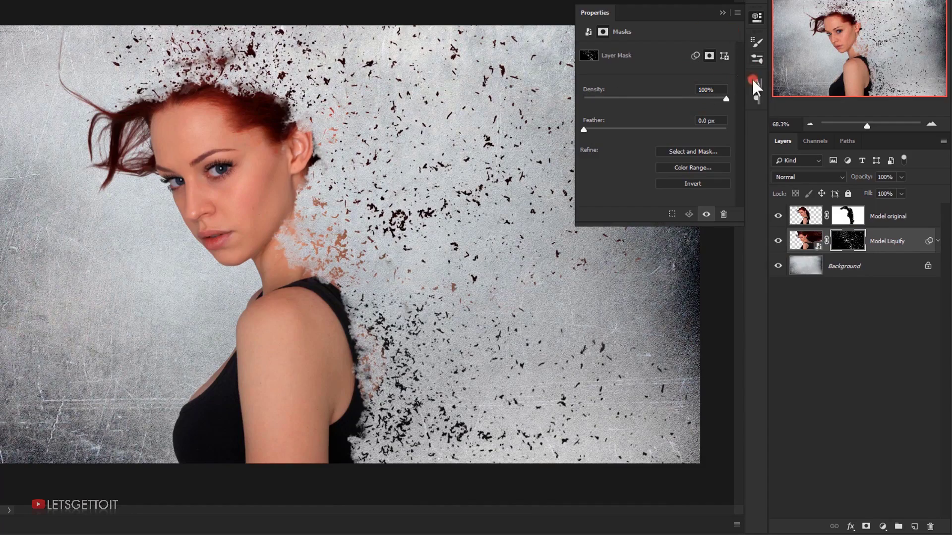
pyautogui.click(723, 9)
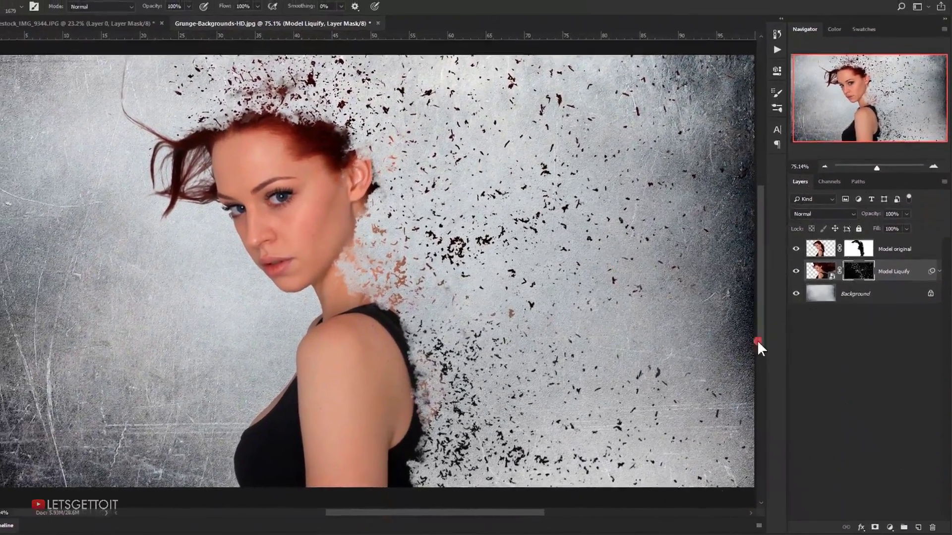
pyautogui.scroll(-3, 510, 358)
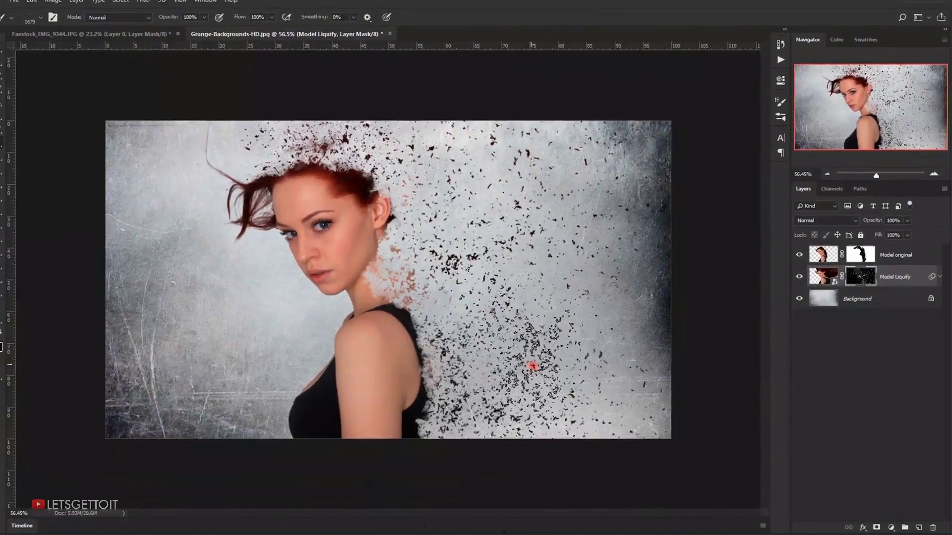
pyautogui.scroll(-2, 545, 377)
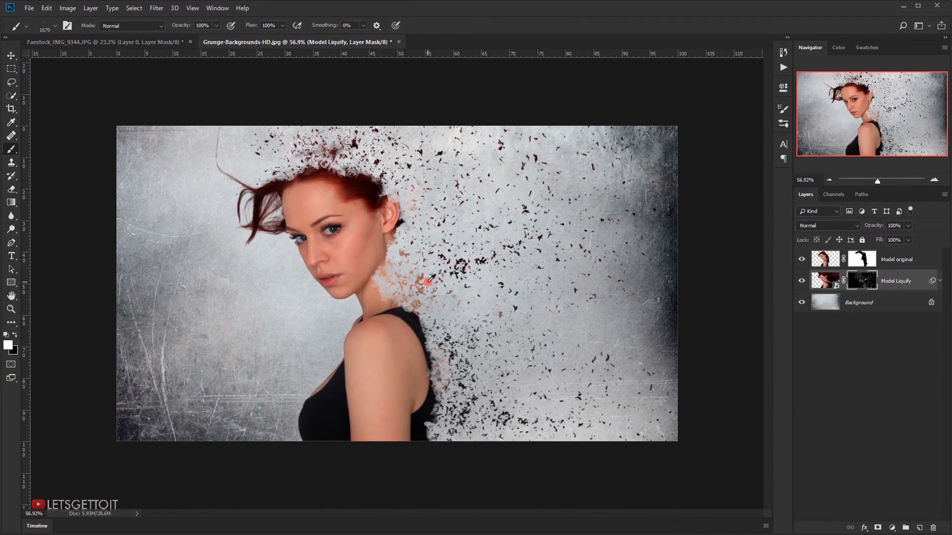
pyautogui.scroll(3, 466, 260)
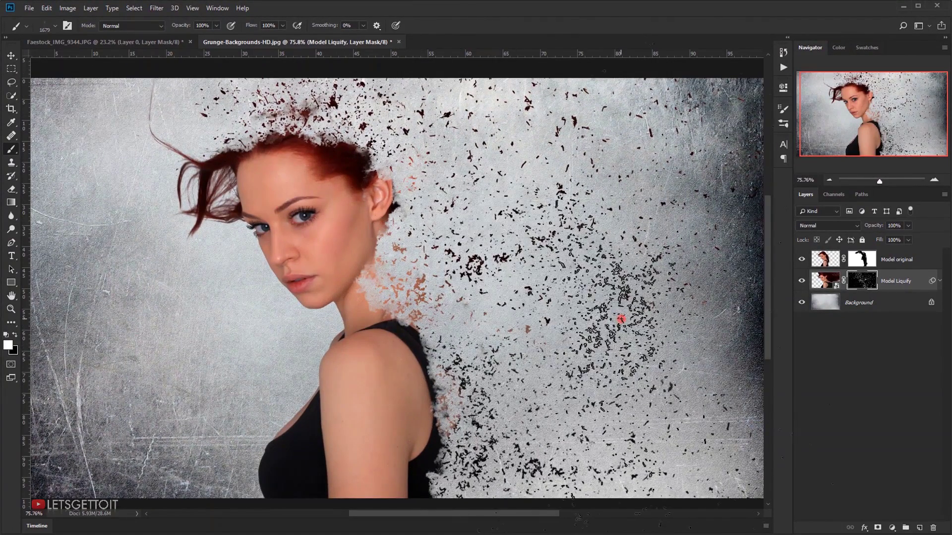
pyautogui.scroll(-3, 621, 319)
pyautogui.scroll(3, 478, 286)
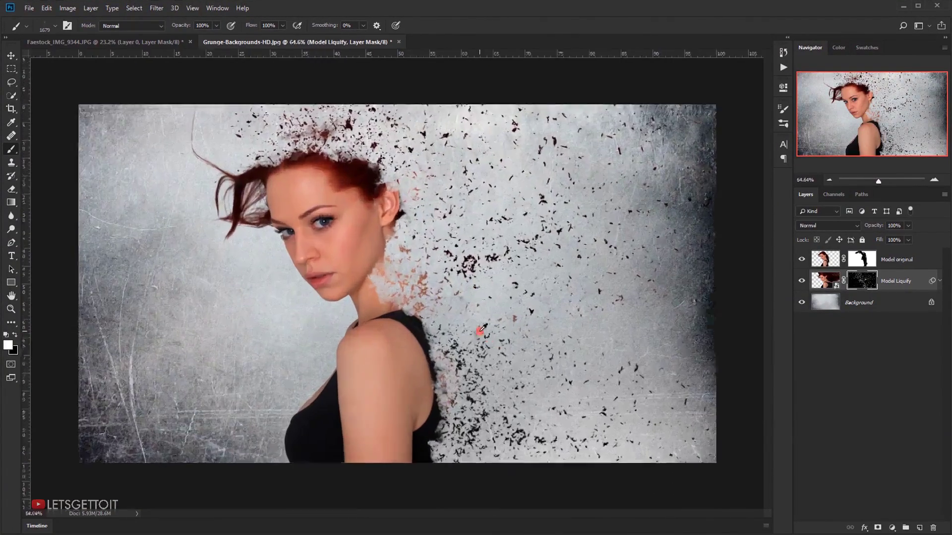
# Step: Select the Model original mask and choose the 4338 px cloud brush at about 317 px with black as the foreground colour
pyautogui.click(884, 261)
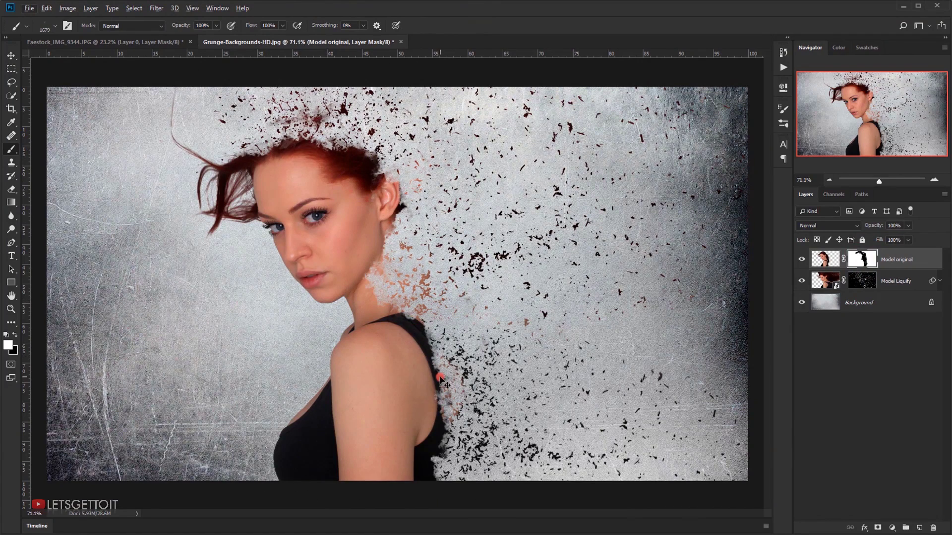
pyautogui.rightClick(365, 170)
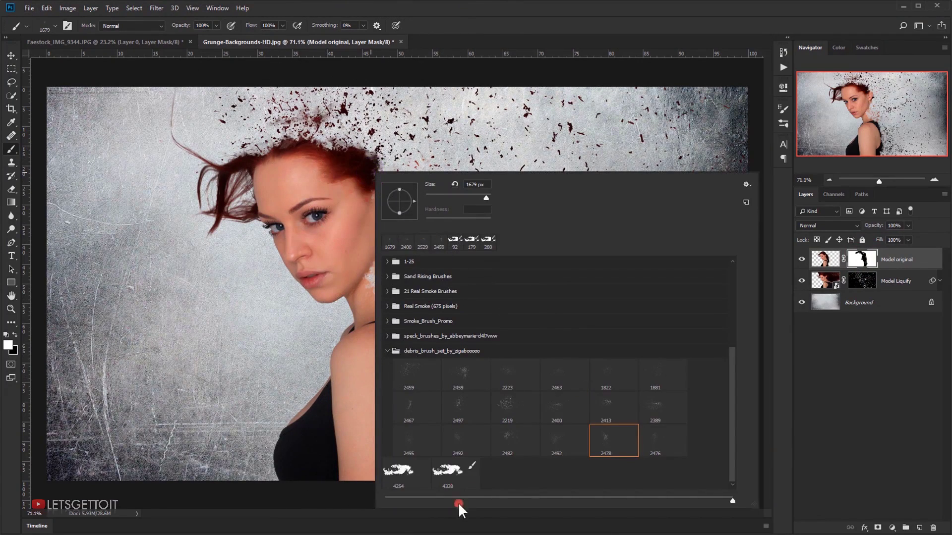
pyautogui.click(450, 481)
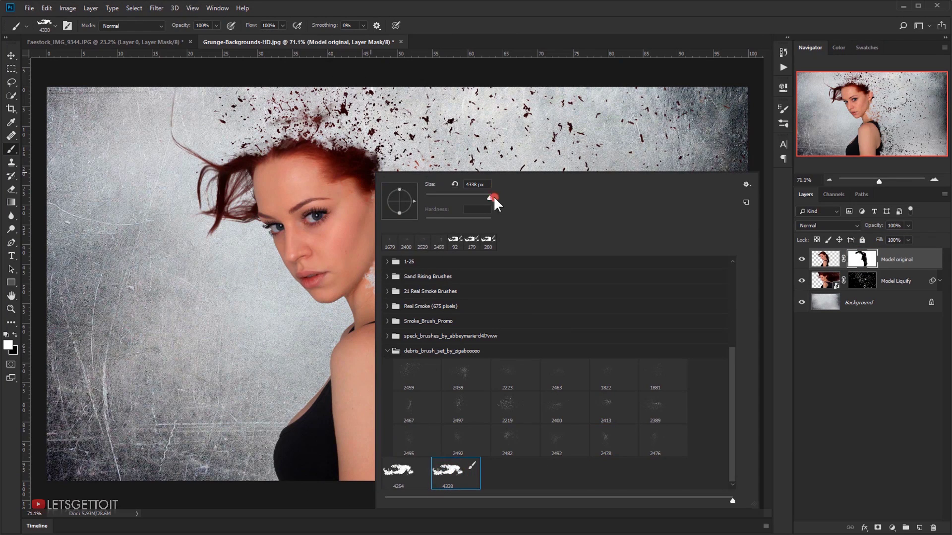
pyautogui.moveTo(479, 193); pyautogui.dragTo(480, 195)
pyautogui.click(511, 27)
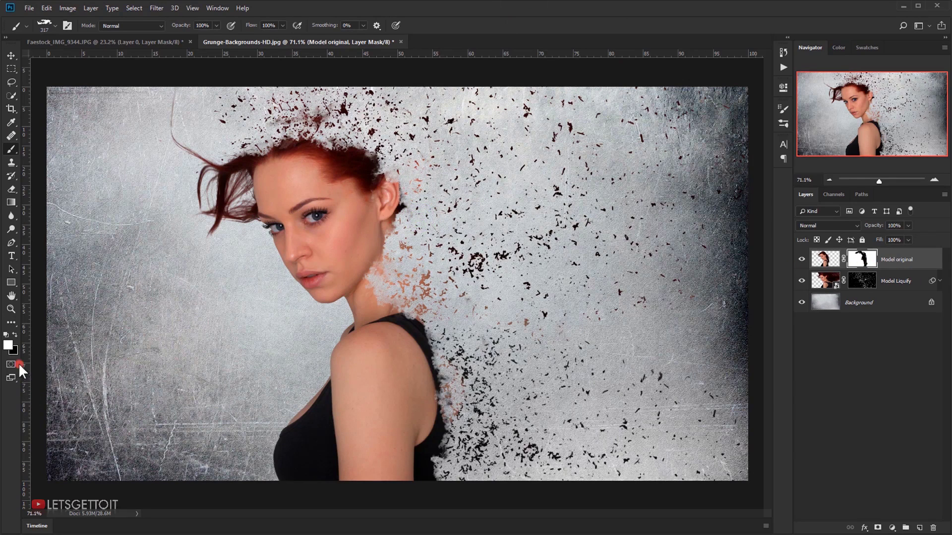
pyautogui.click(19, 334)
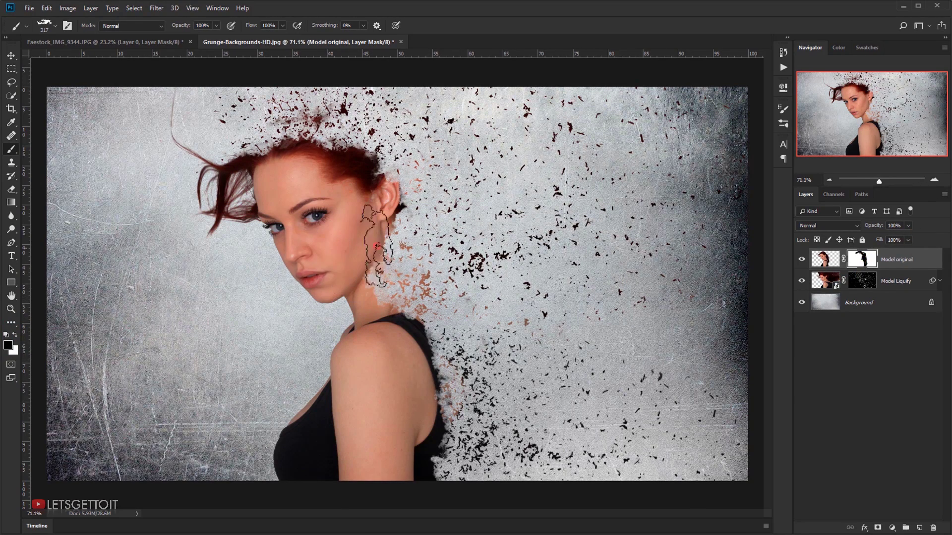
# Step: Shrink the cloud brush to about 102 px and paint black along the hair's upper edge on the Model original mask
pyautogui.moveTo(385, 263); pyautogui.dragTo(370, 264)
pyautogui.scroll(3, 383, 275)
pyautogui.scroll(2, 373, 302)
pyautogui.moveTo(376, 296); pyautogui.dragTo(367, 296)
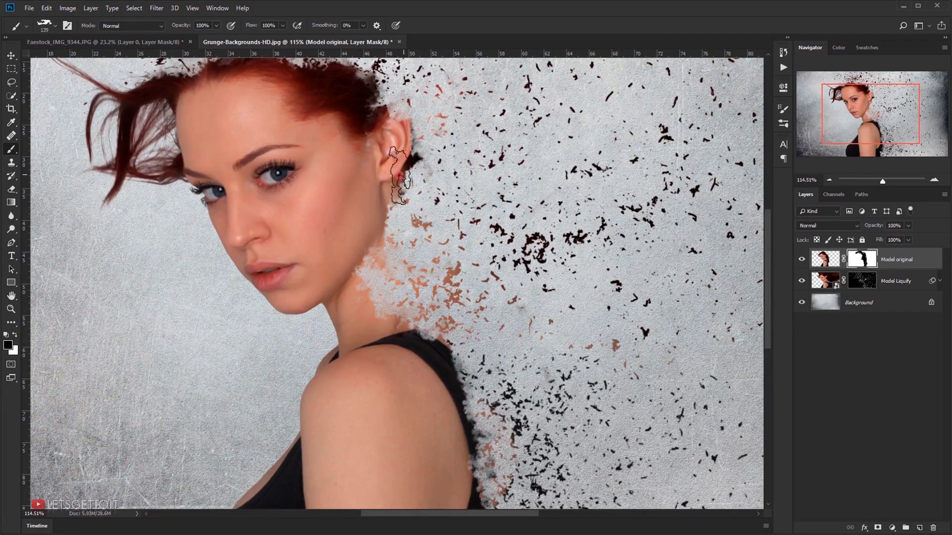
pyautogui.moveTo(403, 113); pyautogui.dragTo(392, 113)
pyautogui.scroll(3, 388, 102)
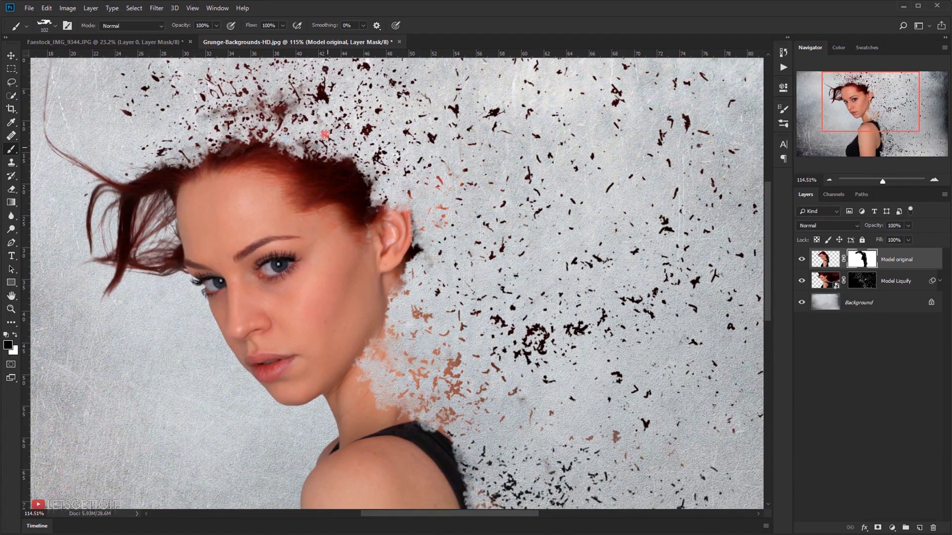
pyautogui.press('x')
pyautogui.press('x')
pyautogui.press('x')
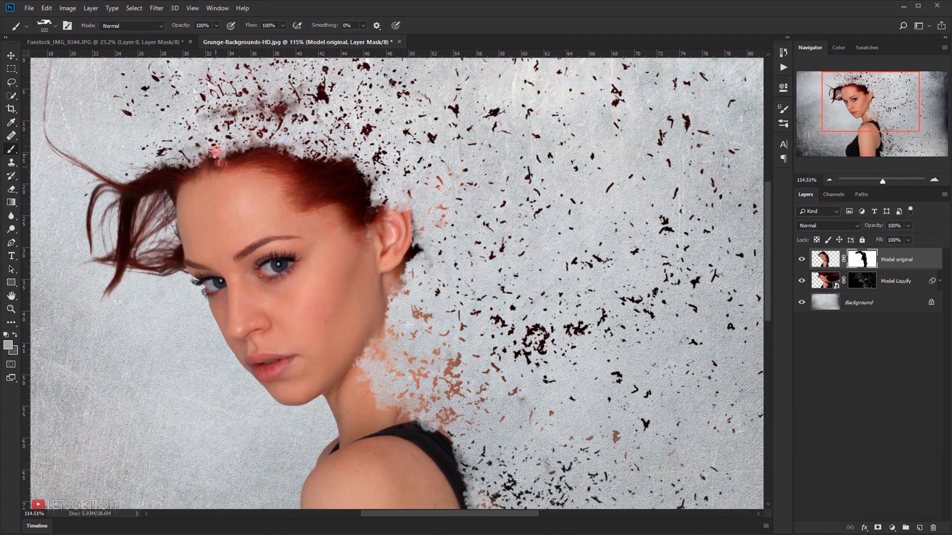
pyautogui.moveTo(222, 151)
pyautogui.mouseDown()
pyautogui.moveTo(168, 179)
pyautogui.moveTo(169, 159)
pyautogui.mouseUp()
pyautogui.press('x')
# Step: Paint black at about 90 px over the ear and the back of the neck to break up their edges
pyautogui.scroll(-4, 180, 156)
pyautogui.scroll(2, 196, 165)
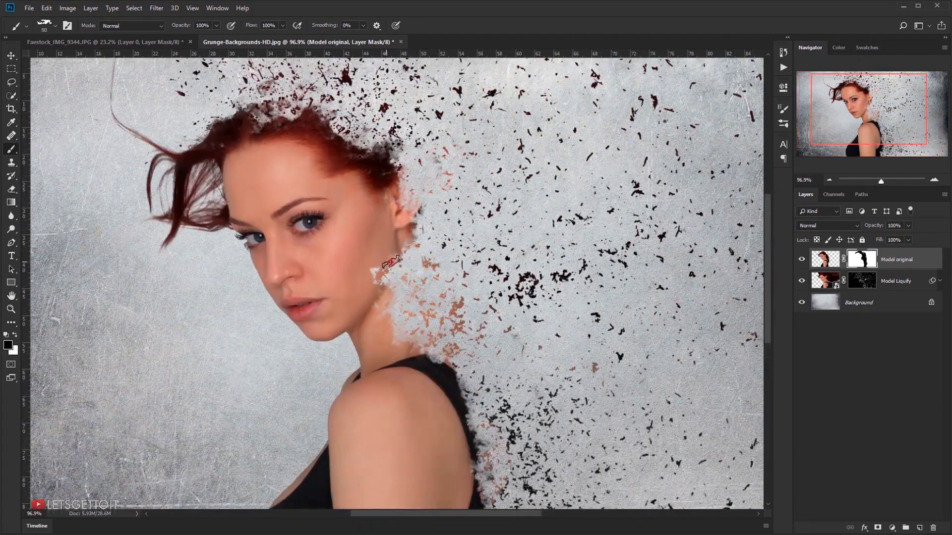
pyautogui.moveTo(391, 262)
pyautogui.mouseDown()
pyautogui.moveTo(420, 268)
pyautogui.moveTo(409, 191)
pyautogui.moveTo(403, 203)
pyautogui.moveTo(420, 191)
pyautogui.mouseUp()
pyautogui.moveTo(426, 296)
pyautogui.mouseDown()
pyautogui.moveTo(382, 342)
pyautogui.moveTo(429, 340)
pyautogui.moveTo(378, 307)
pyautogui.mouseUp()
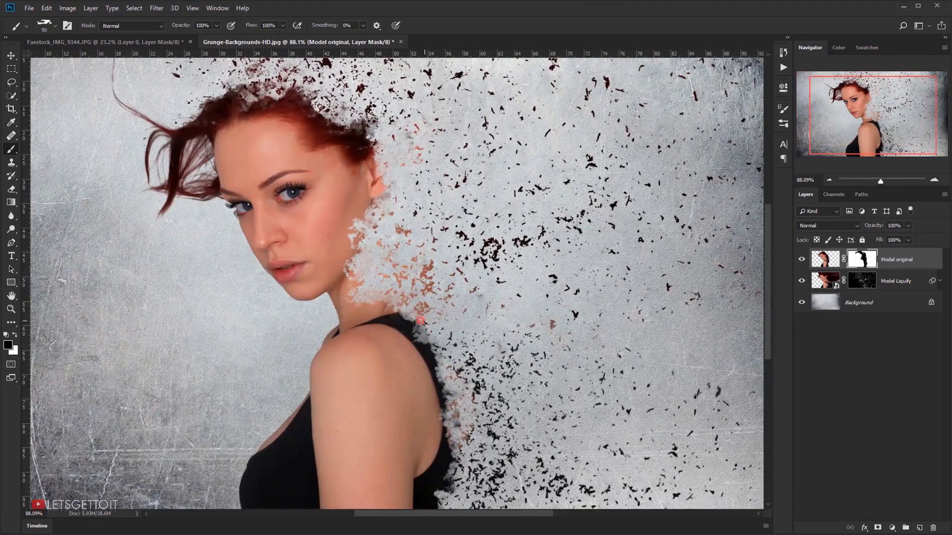
# Step: Paint black along the shoulder and back of the top down to the canvas's lower edge, enlarging the brush to about 122 px
pyautogui.moveTo(421, 321)
pyautogui.mouseDown()
pyautogui.moveTo(397, 303)
pyautogui.moveTo(427, 345)
pyautogui.moveTo(422, 383)
pyautogui.moveTo(443, 414)
pyautogui.moveTo(465, 399)
pyautogui.moveTo(459, 443)
pyautogui.mouseUp()
pyautogui.scroll(-3, 459, 443)
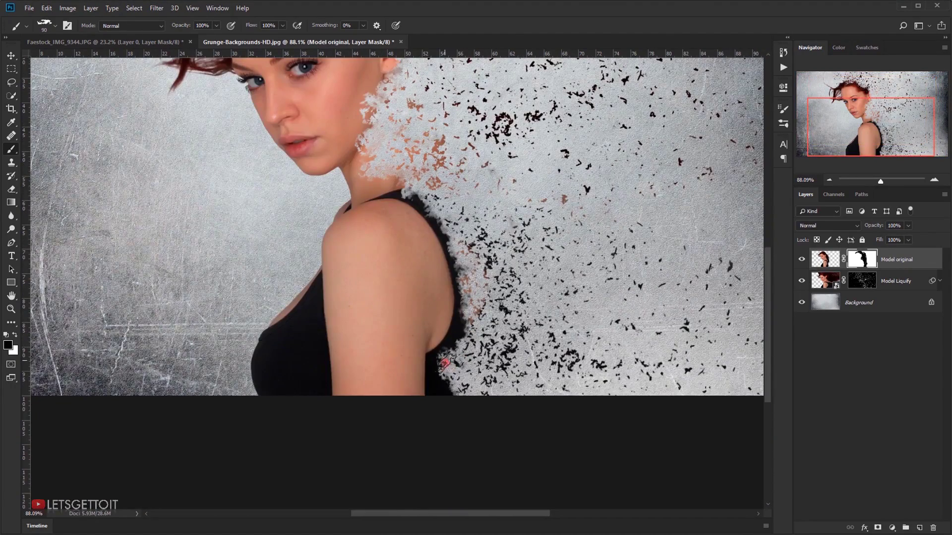
pyautogui.moveTo(456, 377)
pyautogui.mouseDown()
pyautogui.moveTo(449, 389)
pyautogui.moveTo(458, 392)
pyautogui.mouseUp()
pyautogui.moveTo(458, 392); pyautogui.dragTo(465, 379)
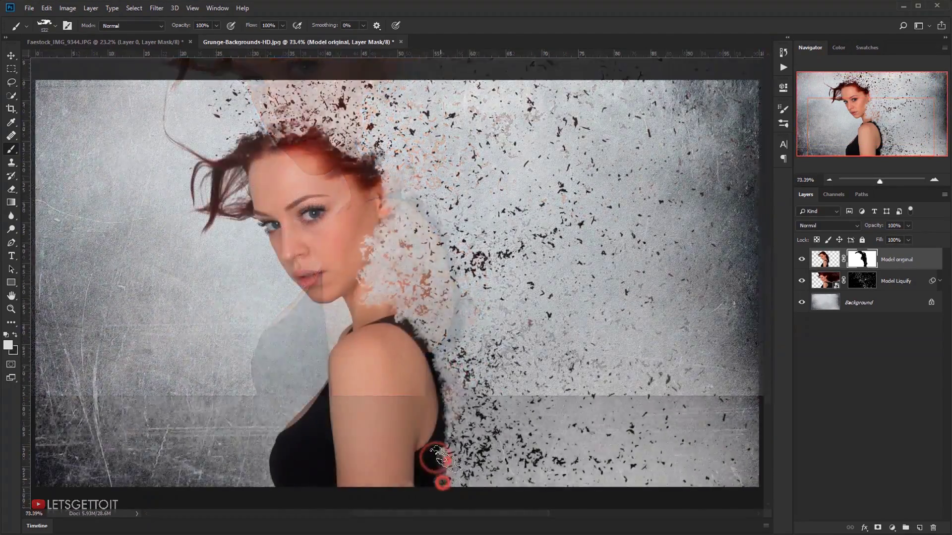
pyautogui.moveTo(436, 463)
pyautogui.mouseDown()
pyautogui.moveTo(431, 457)
pyautogui.moveTo(454, 464)
pyautogui.moveTo(435, 463)
pyautogui.moveTo(448, 491)
pyautogui.moveTo(436, 455)
pyautogui.moveTo(450, 443)
pyautogui.moveTo(442, 453)
pyautogui.mouseUp()
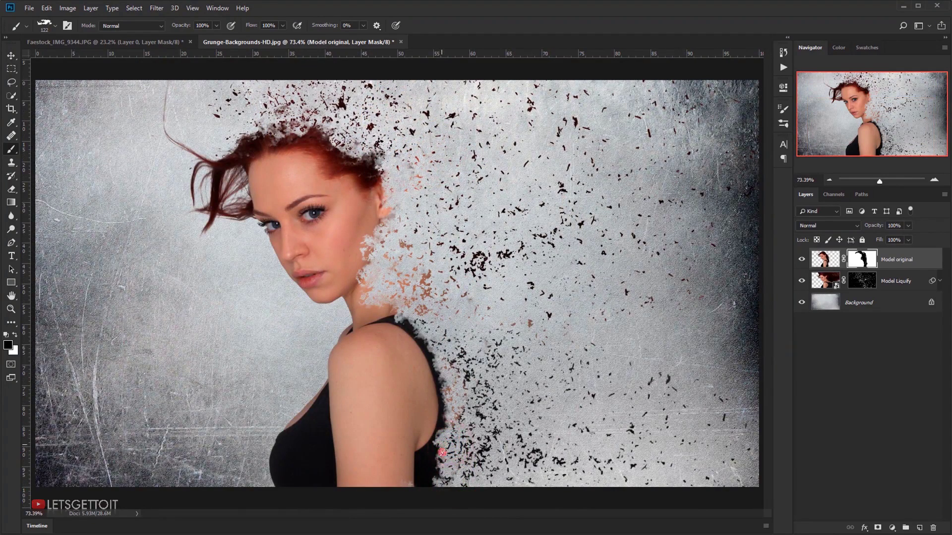
pyautogui.scroll(-4, 494, 432)
pyautogui.scroll(2, 474, 430)
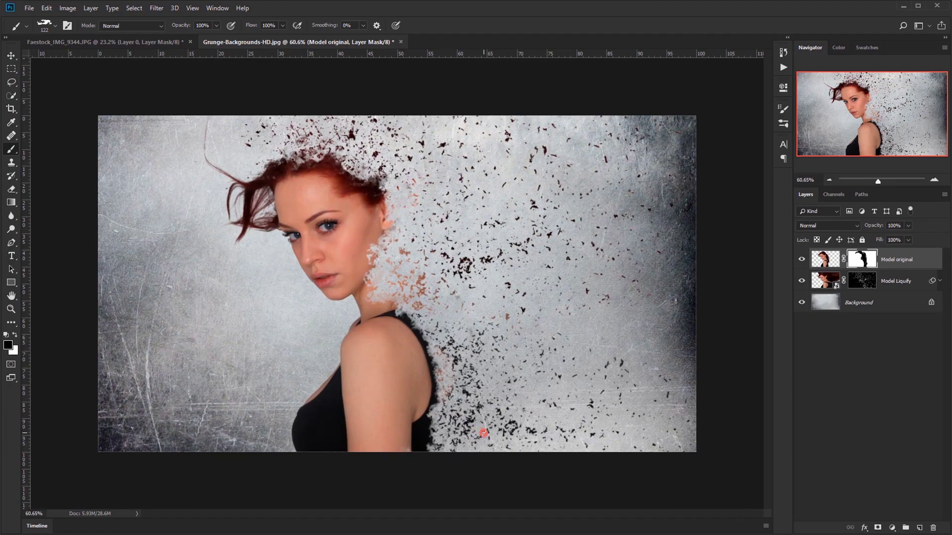
pyautogui.scroll(2, 441, 287)
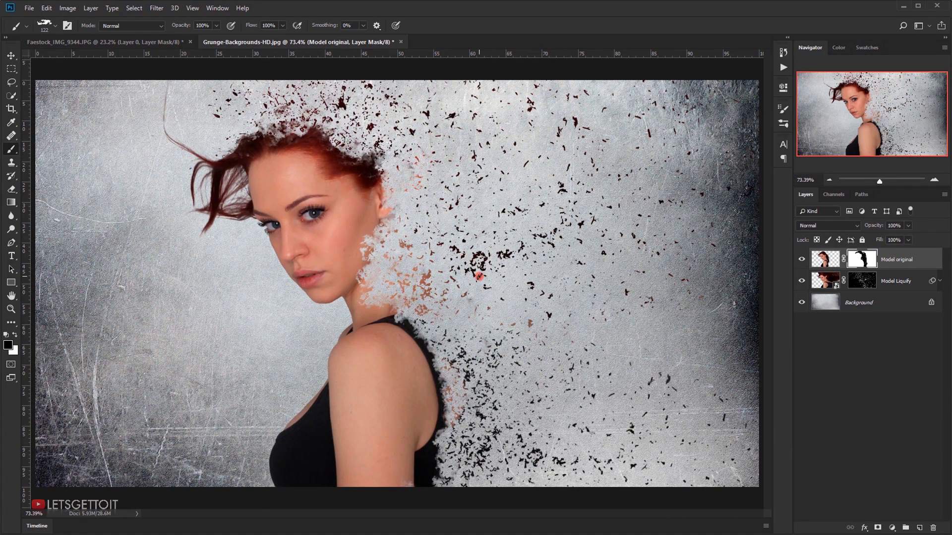
# Step: Duplicate the Background layer beneath the model layers
pyautogui.click(875, 284)
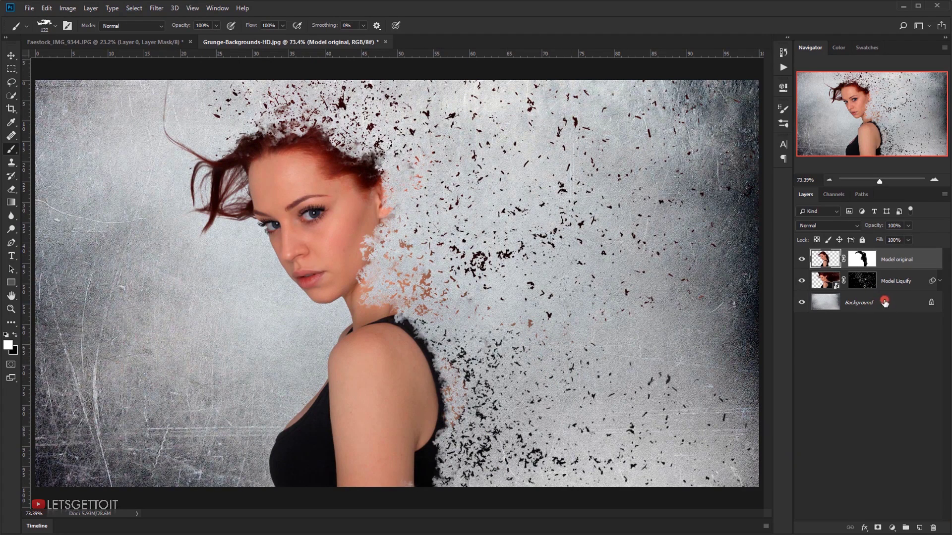
pyautogui.click(885, 302)
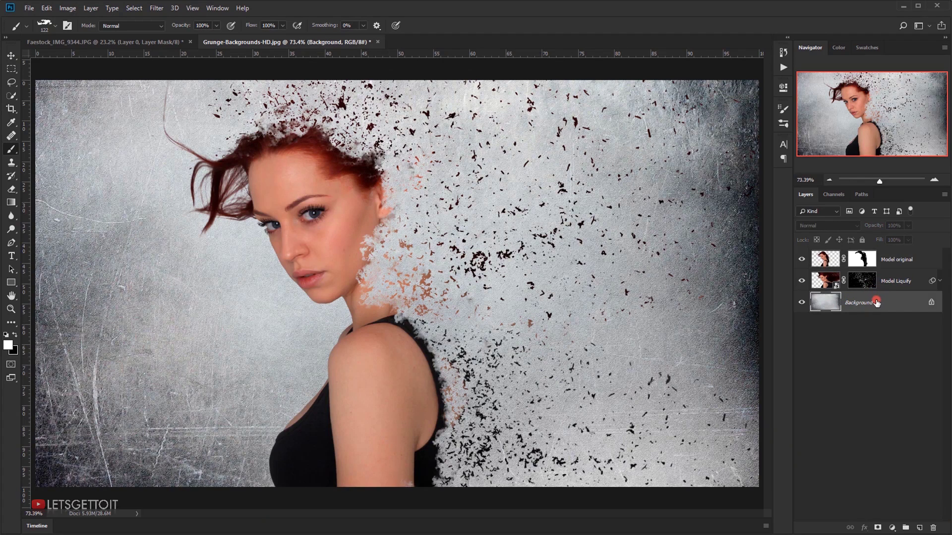
pyautogui.hotkey('ctrl', 'j')
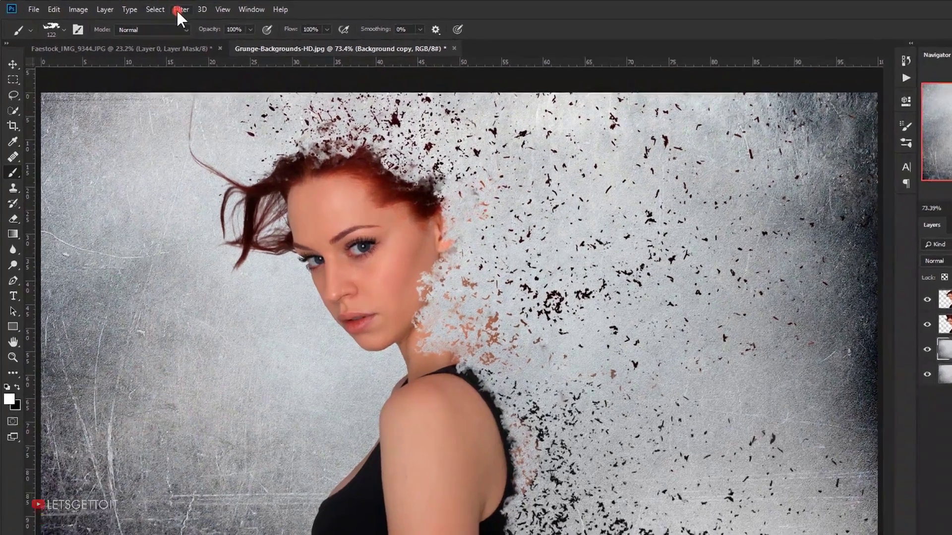
# Step: Apply a Gaussian Blur with a radius of a few pixels to the Background copy layer and return to the Brush tool
pyautogui.click(156, 8)
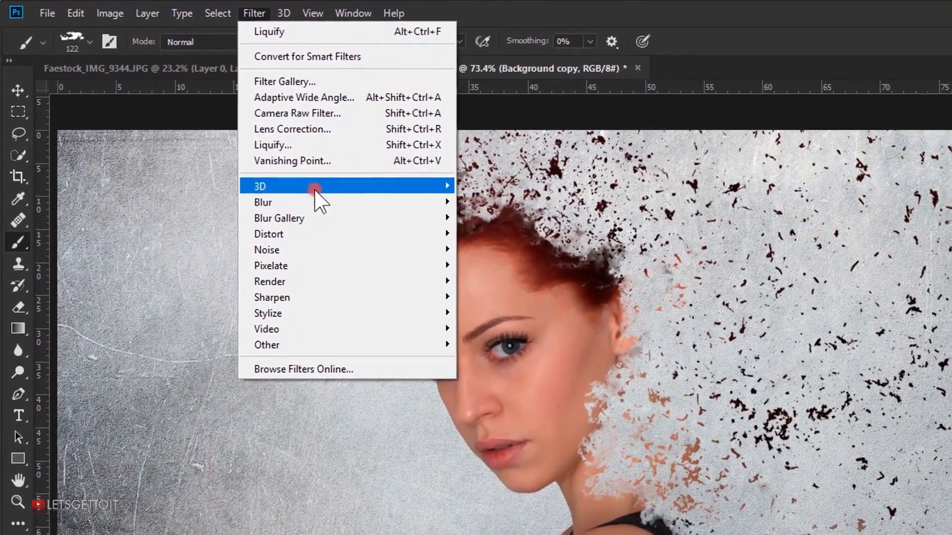
pyautogui.moveTo(314, 202)
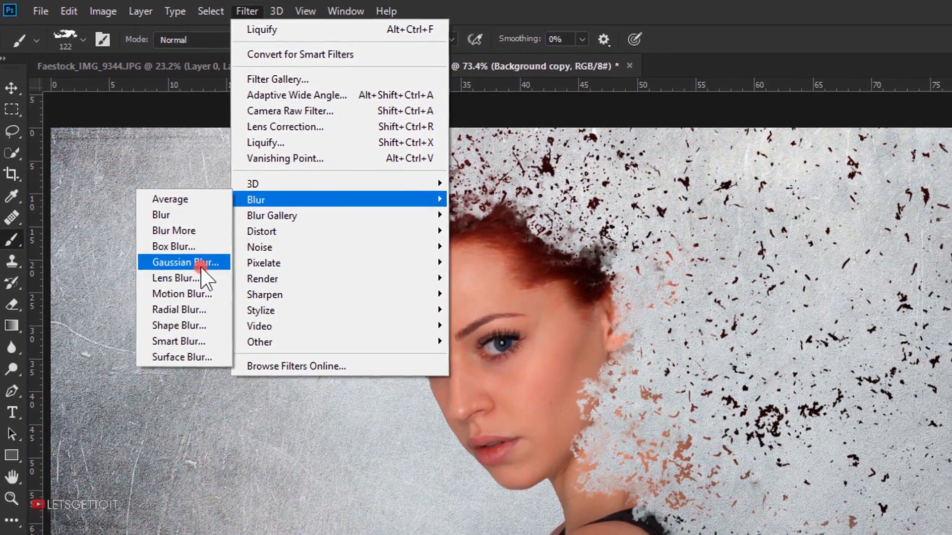
pyautogui.click(201, 266)
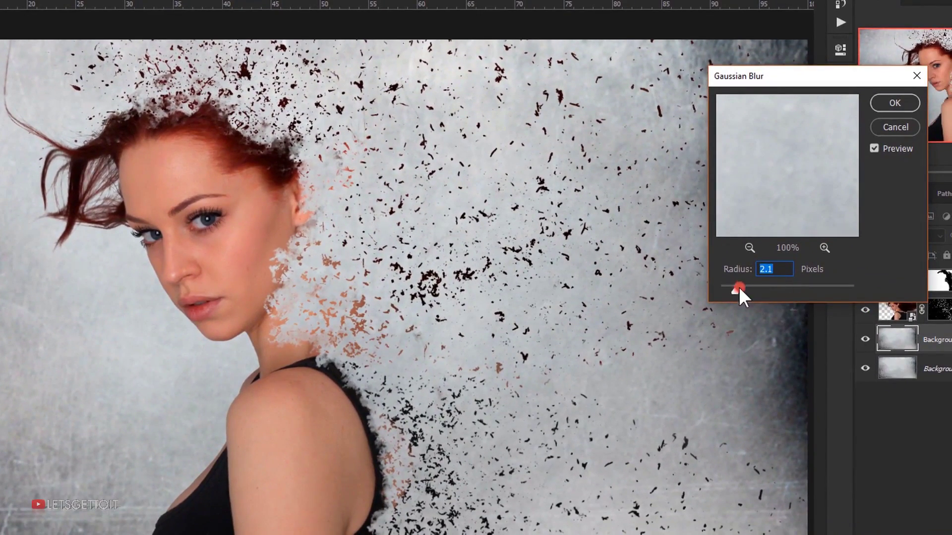
pyautogui.moveTo(735, 289)
pyautogui.mouseDown()
pyautogui.moveTo(768, 291)
pyautogui.moveTo(748, 290)
pyautogui.moveTo(728, 269)
pyautogui.moveTo(723, 277)
pyautogui.mouseUp()
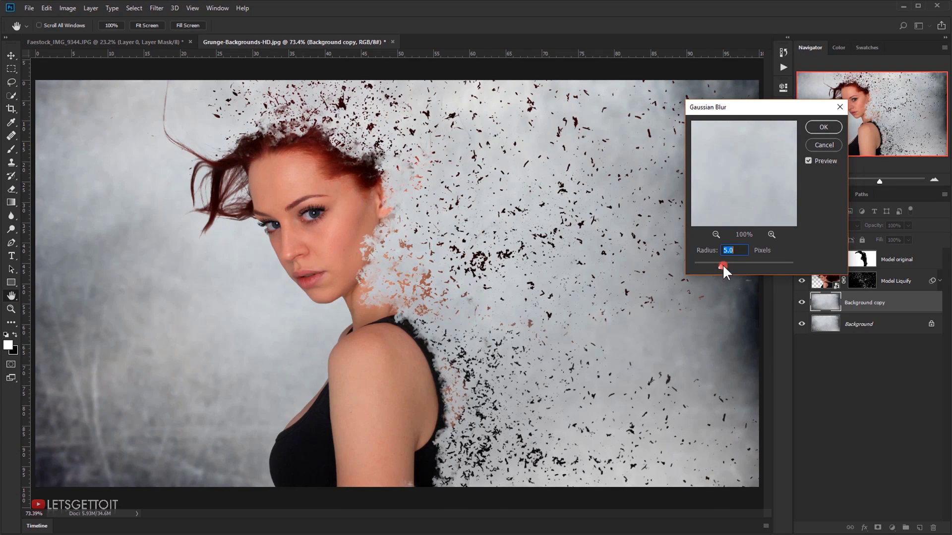
pyautogui.moveTo(717, 268); pyautogui.dragTo(715, 265)
pyautogui.click(742, 255)
pyautogui.click(823, 127)
pyautogui.press('b')
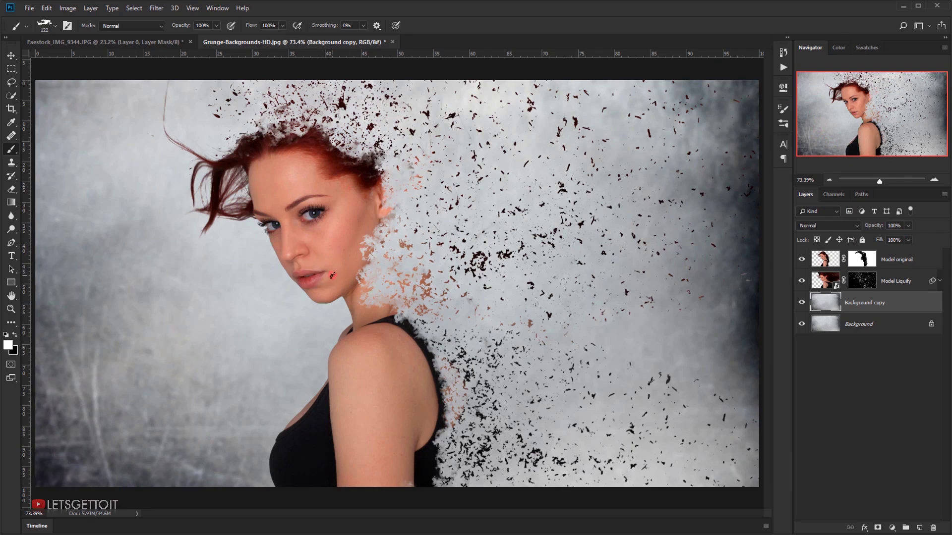
# Step: Group the Model Liquify and Model original layers and name the group Model
pyautogui.click(905, 282)
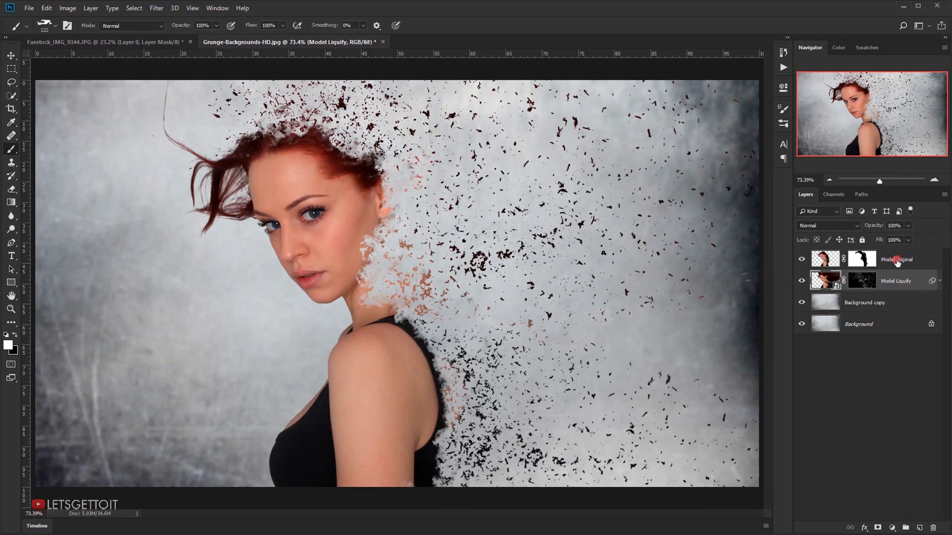
pyautogui.keyDown('ctrl'); pyautogui.click(917, 259); pyautogui.keyUp('ctrl')
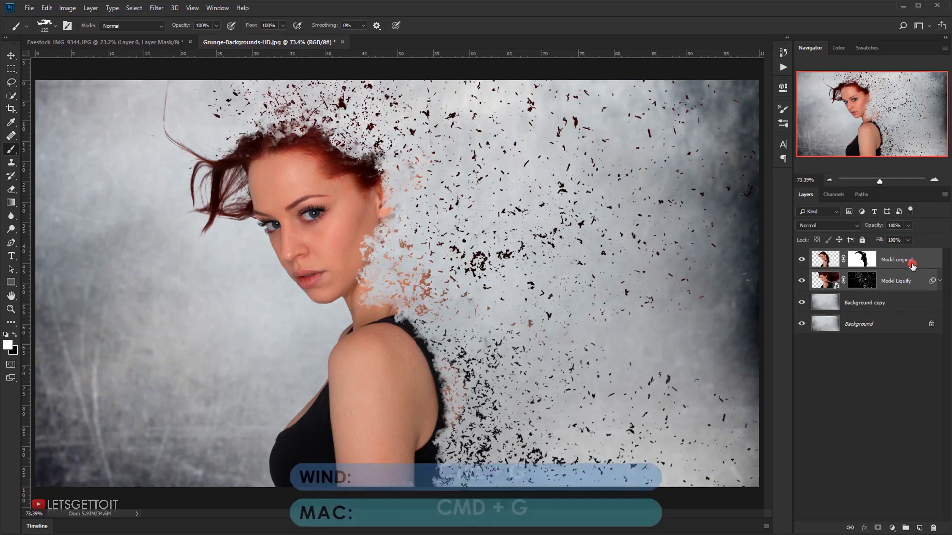
pyautogui.hotkey('ctrl', 'g')
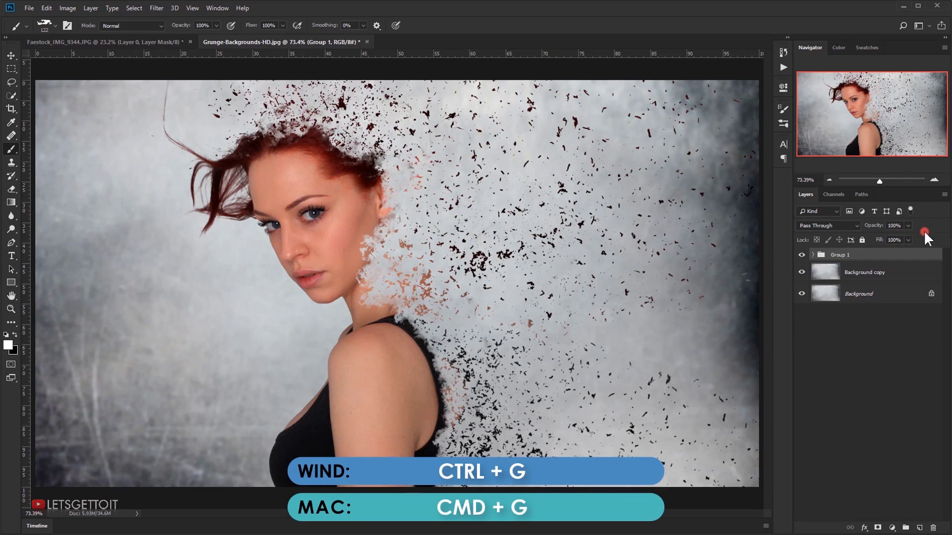
pyautogui.doubleClick(840, 254)
# Step: Add a Curves adjustment layer above the Model group and clip it to the group
pyautogui.click(891, 528)
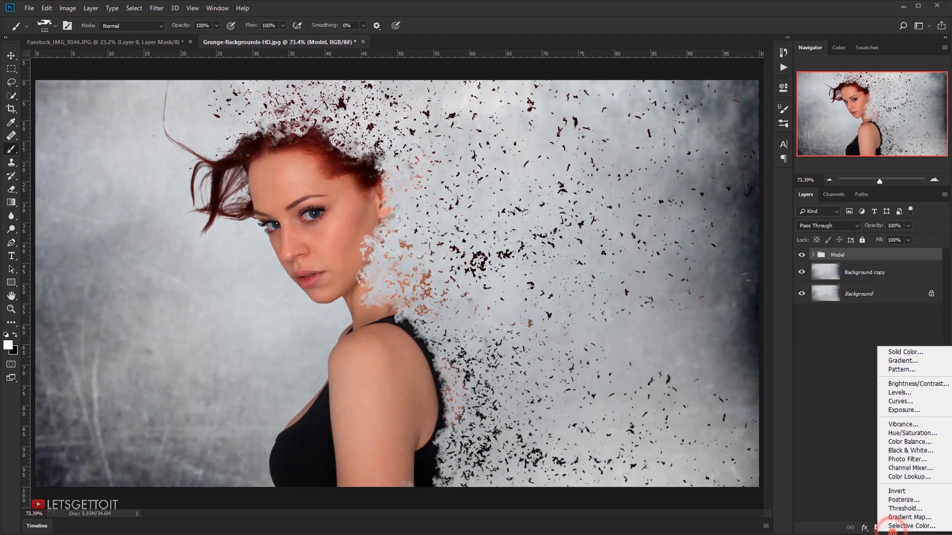
pyautogui.click(917, 401)
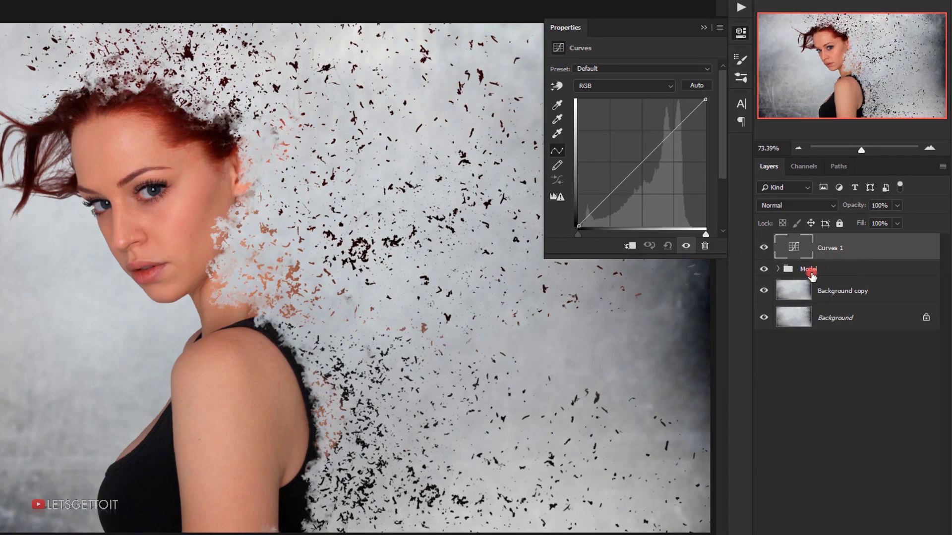
pyautogui.click(629, 252)
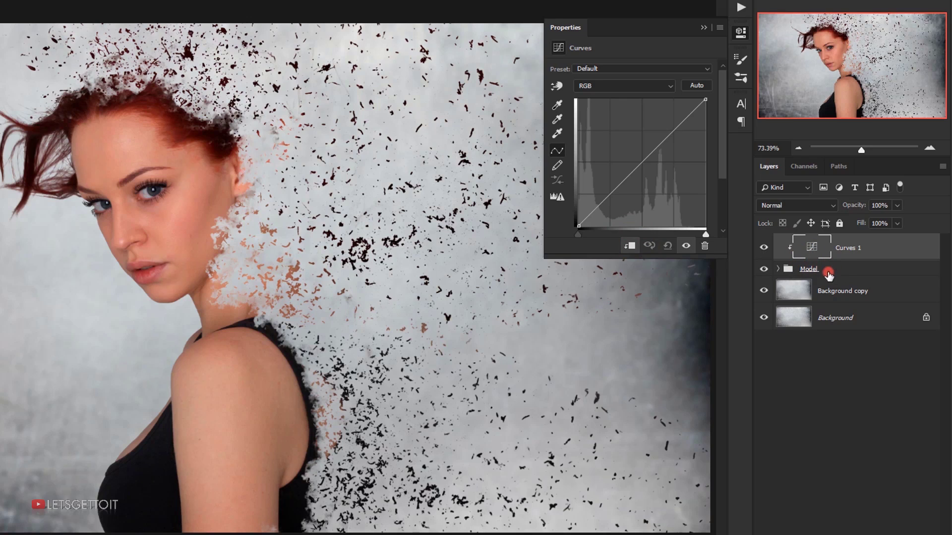
# Step: Brighten the model by raising the curve's highlights and midtones, with a third point anchoring the shadows near the diagonal
pyautogui.click(675, 133)
pyautogui.moveTo(674, 133); pyautogui.dragTo(669, 124)
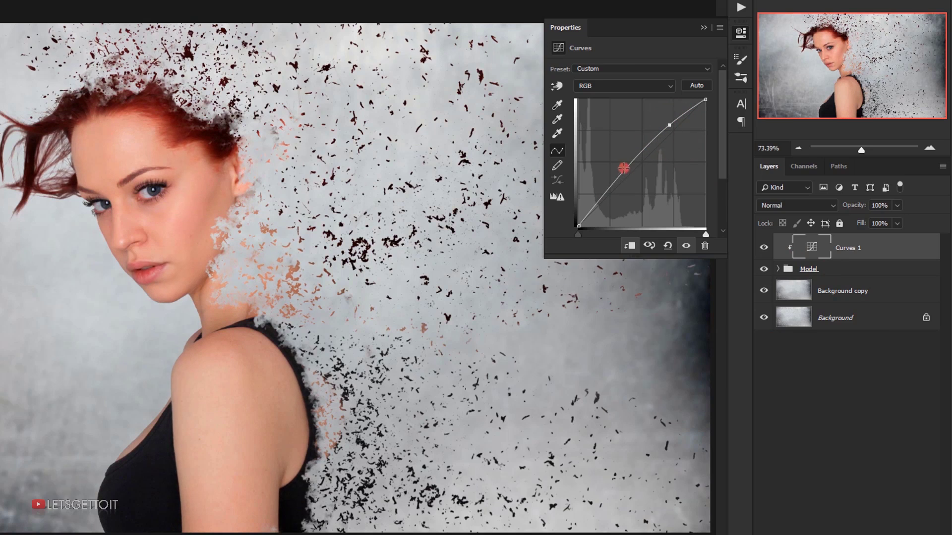
pyautogui.moveTo(629, 164); pyautogui.dragTo(640, 155)
pyautogui.moveTo(670, 123)
pyautogui.mouseDown()
pyautogui.moveTo(663, 137)
pyautogui.moveTo(671, 121)
pyautogui.mouseUp()
pyautogui.moveTo(608, 192); pyautogui.dragTo(610, 191)
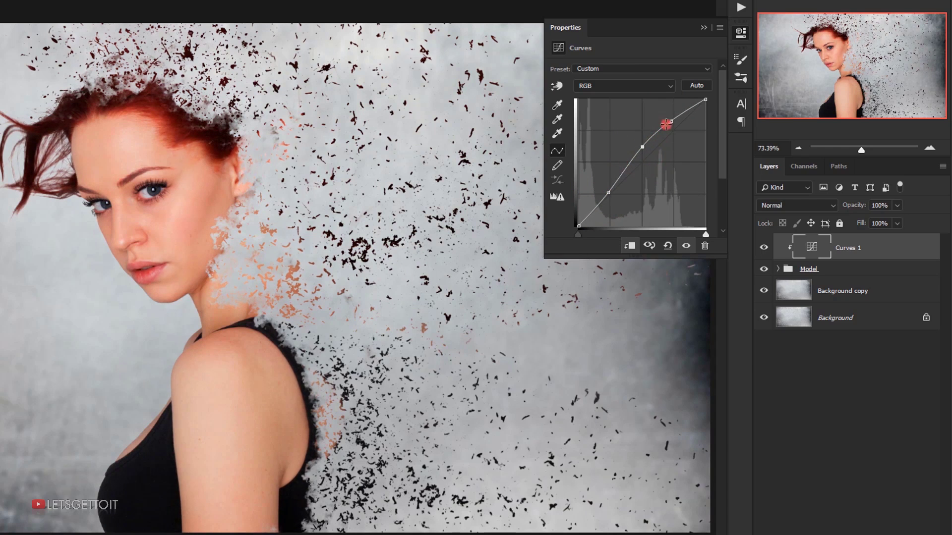
# Step: Raise the curve's highlight point a little further and lower the midtone point slightly for more contrast on the model
pyautogui.moveTo(669, 124); pyautogui.dragTo(671, 117)
pyautogui.click(672, 117)
pyautogui.click(644, 146)
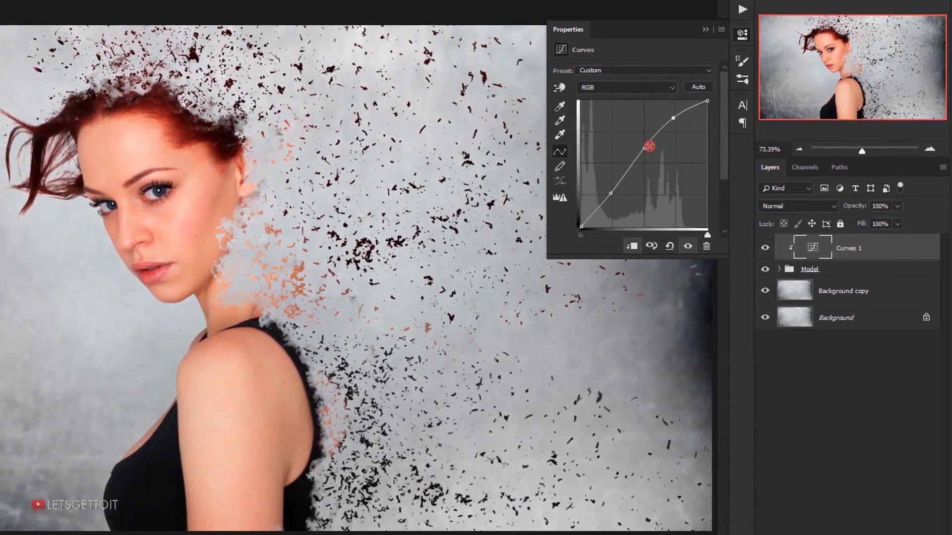
pyautogui.click(642, 147)
pyautogui.moveTo(646, 149); pyautogui.dragTo(658, 155)
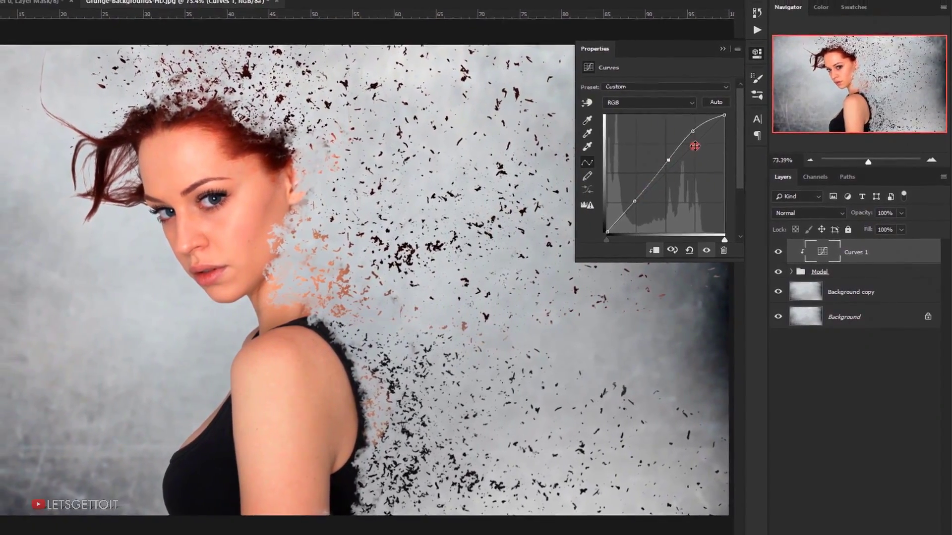
pyautogui.click(696, 136)
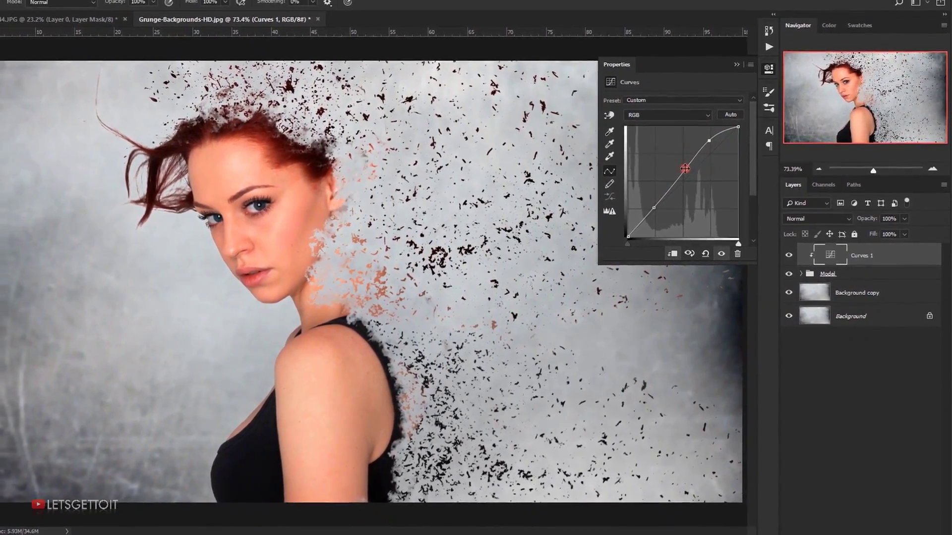
pyautogui.click(672, 162)
pyautogui.click(658, 208)
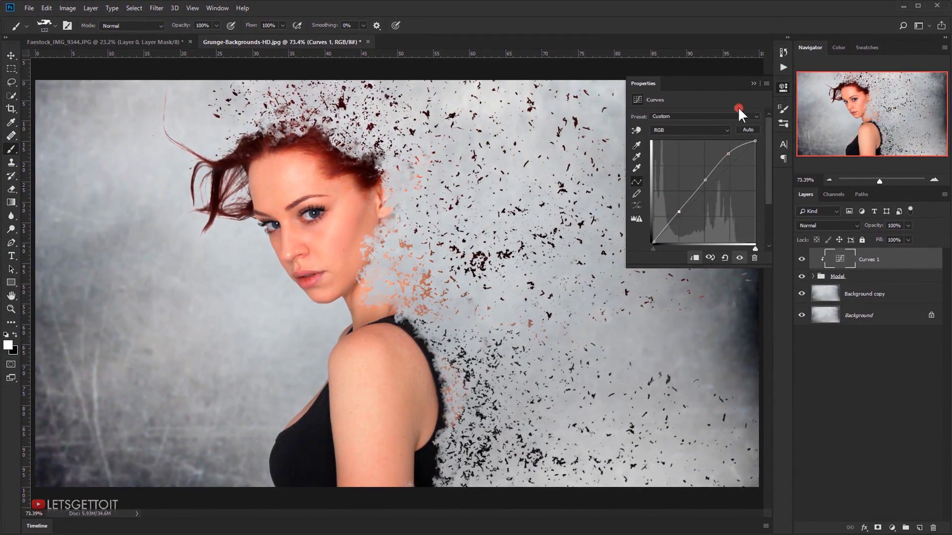
# Step: Compare the model with and without the Curves adjustment by repeatedly hiding and showing that layer
pyautogui.click(754, 83)
pyautogui.click(802, 258)
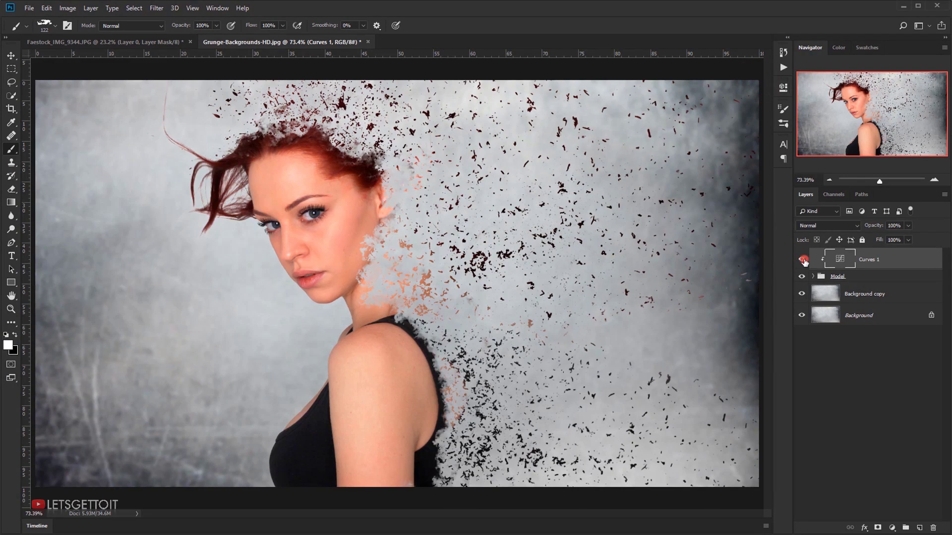
pyautogui.click(803, 260)
pyautogui.click(804, 259)
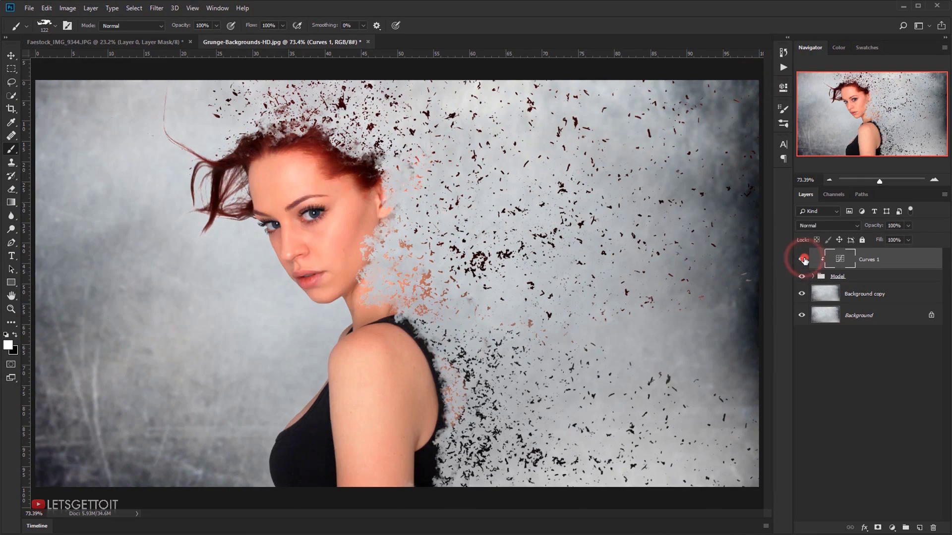
pyautogui.click(804, 259)
pyautogui.click(803, 259)
pyautogui.click(804, 259)
pyautogui.click(804, 260)
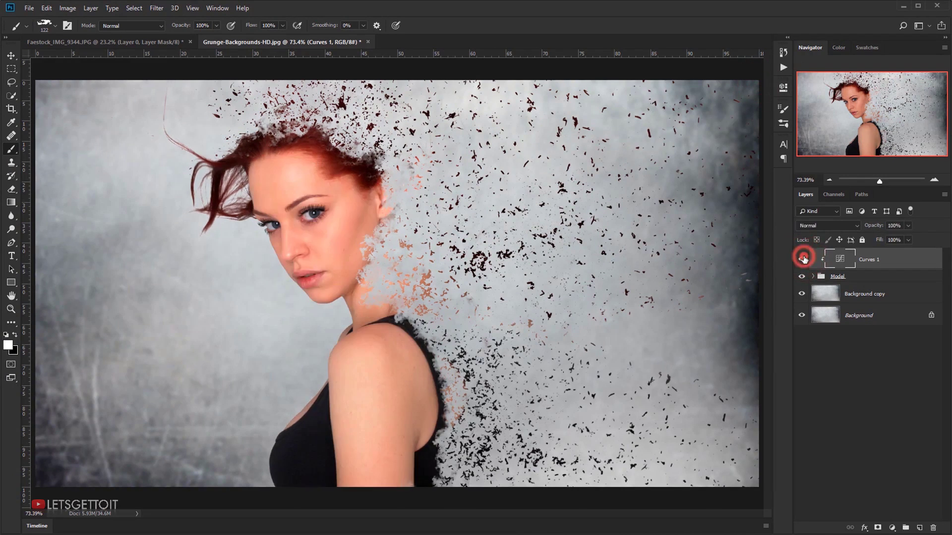
pyautogui.click(804, 259)
pyautogui.click(804, 259)
pyautogui.click(803, 259)
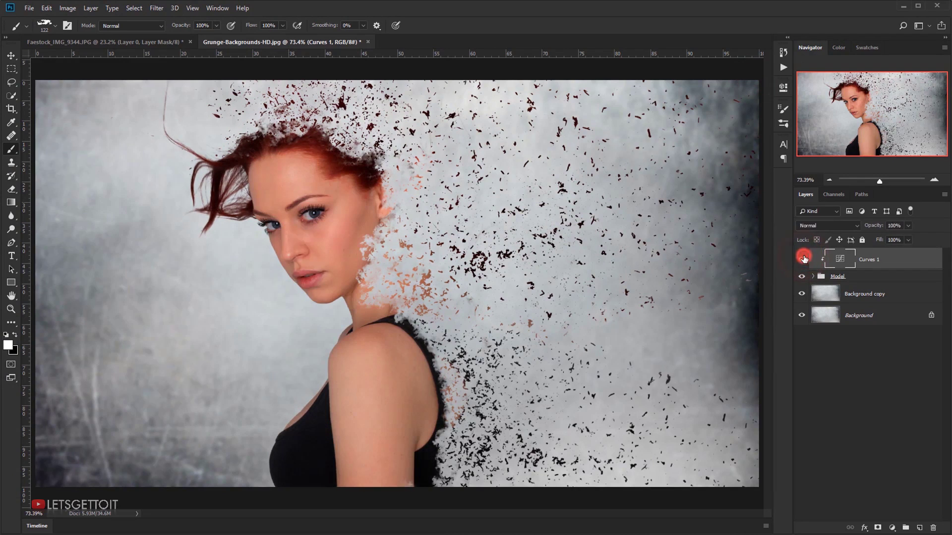
pyautogui.click(804, 260)
pyautogui.click(803, 259)
pyautogui.click(803, 259)
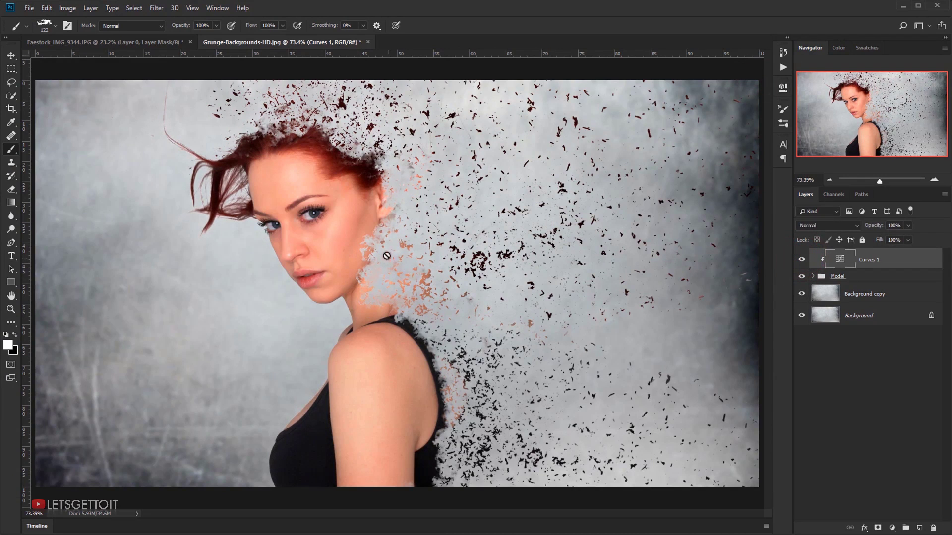
pyautogui.click(804, 259)
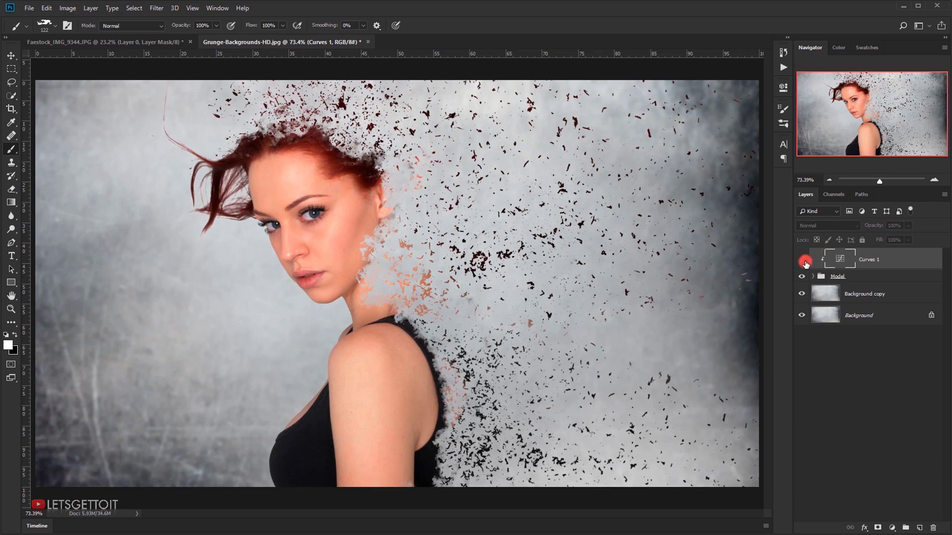
pyautogui.click(804, 259)
pyautogui.click(803, 259)
pyautogui.click(803, 259)
pyautogui.click(803, 260)
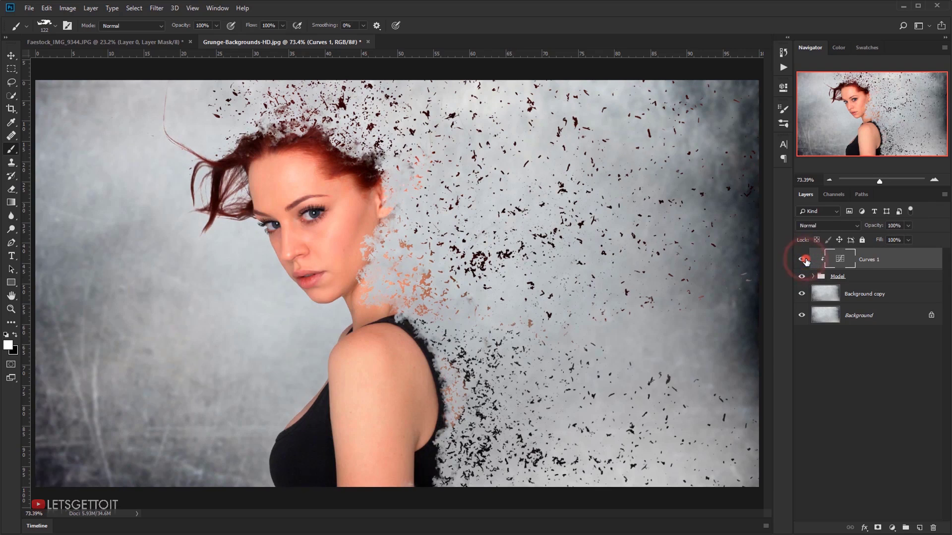
# Step: Reduce the opacity of the Curves 1 adjustment layer to 70%
pyautogui.moveTo(879, 226); pyautogui.dragTo(872, 227)
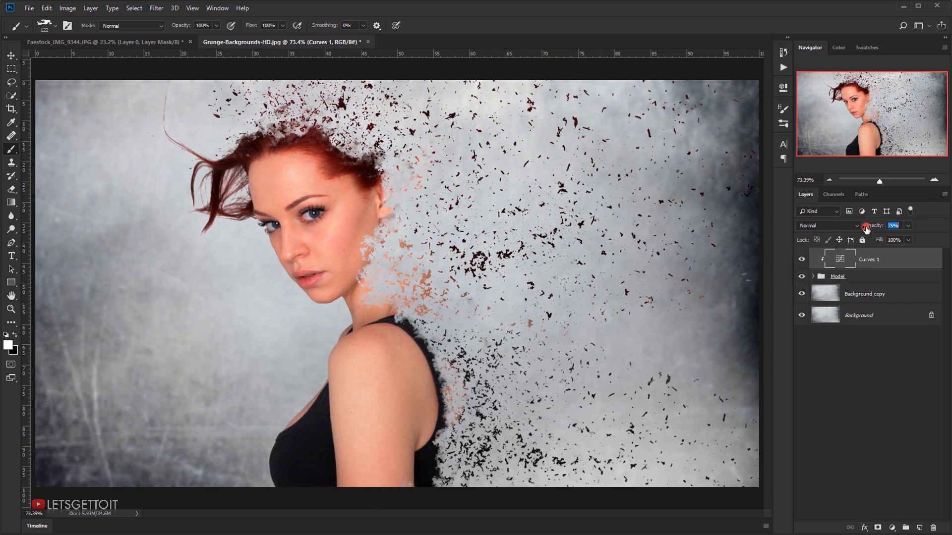
pyautogui.moveTo(863, 229); pyautogui.dragTo(863, 229)
# Step: Add a Levels adjustment layer above Curves 1 and set the Red channel's output levels to 7 and 243
pyautogui.click(892, 527)
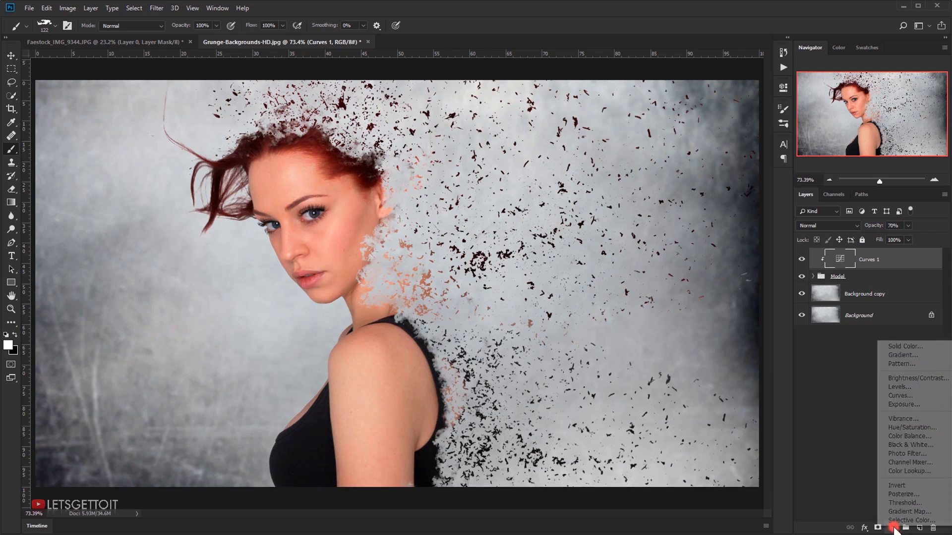
pyautogui.click(904, 387)
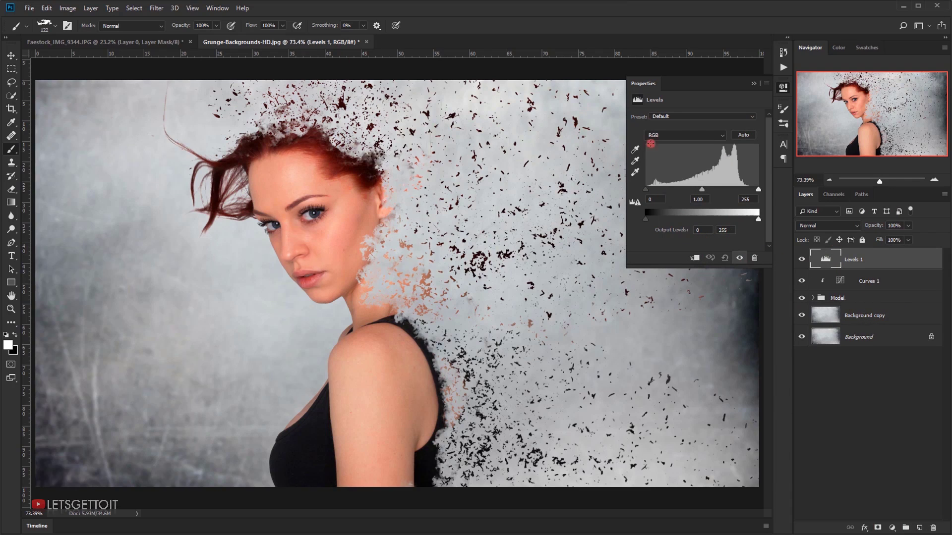
pyautogui.click(667, 136)
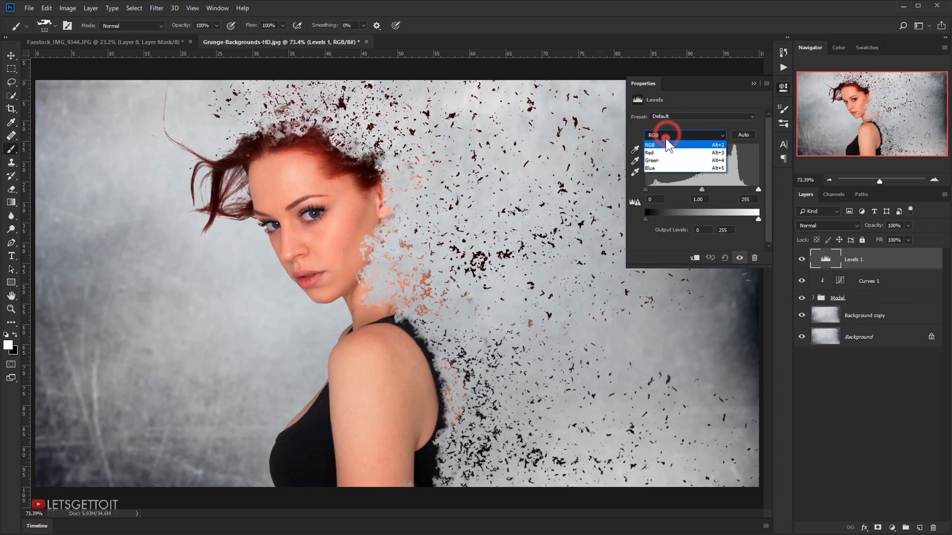
pyautogui.click(661, 149)
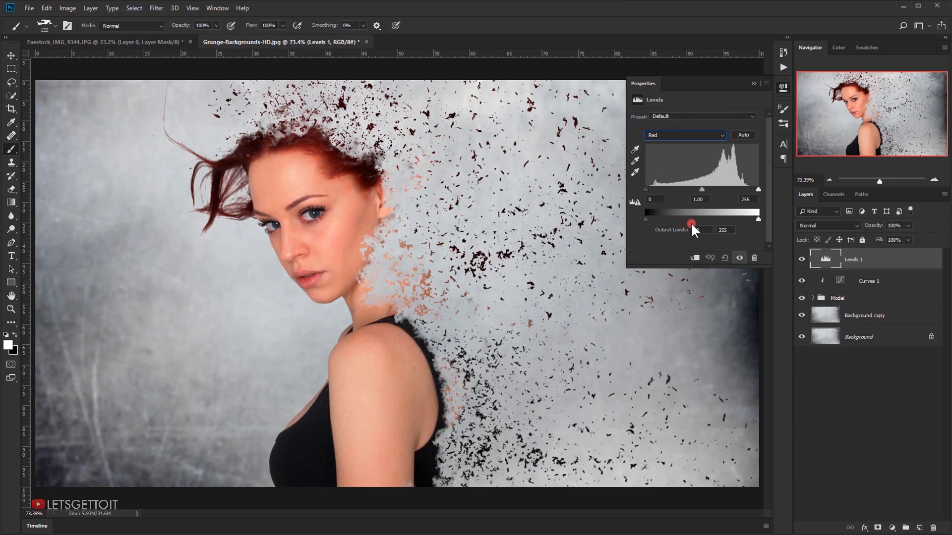
pyautogui.moveTo(646, 218); pyautogui.dragTo(649, 220)
pyautogui.moveTo(667, 219); pyautogui.dragTo(650, 218)
# Step: In the Levels adjustment's Blue channel, raise the output black level to 6 and slightly lower the output white level
pyautogui.click(667, 131)
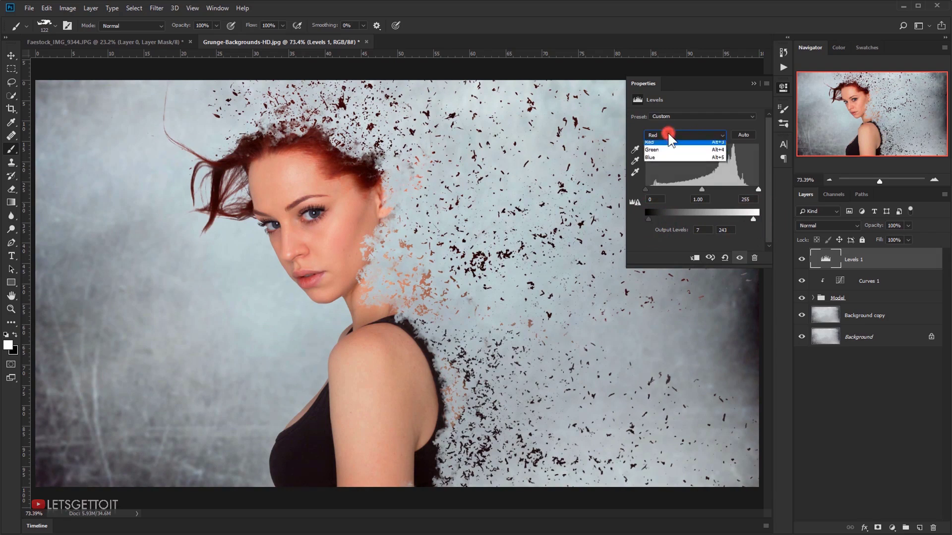
pyautogui.click(659, 170)
pyautogui.click(646, 218)
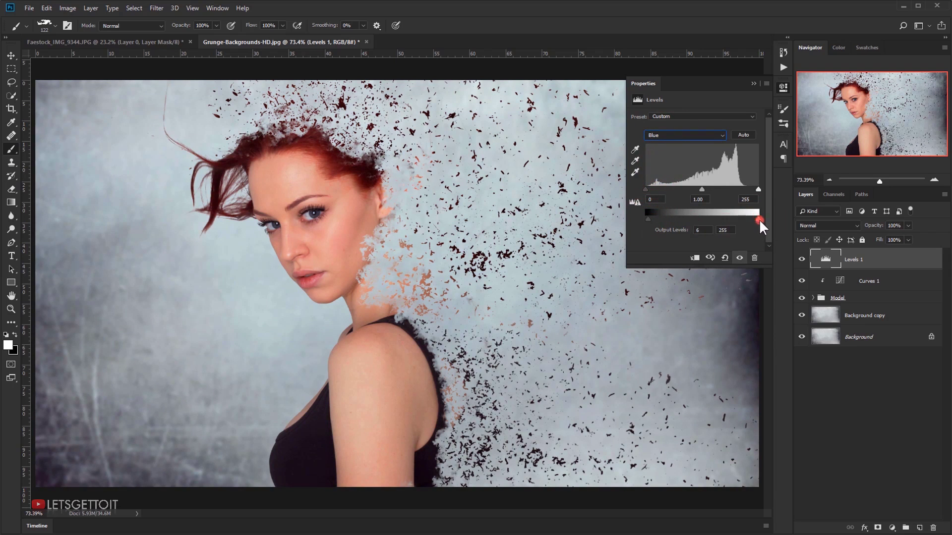
pyautogui.moveTo(755, 221); pyautogui.dragTo(755, 220)
pyautogui.click(753, 83)
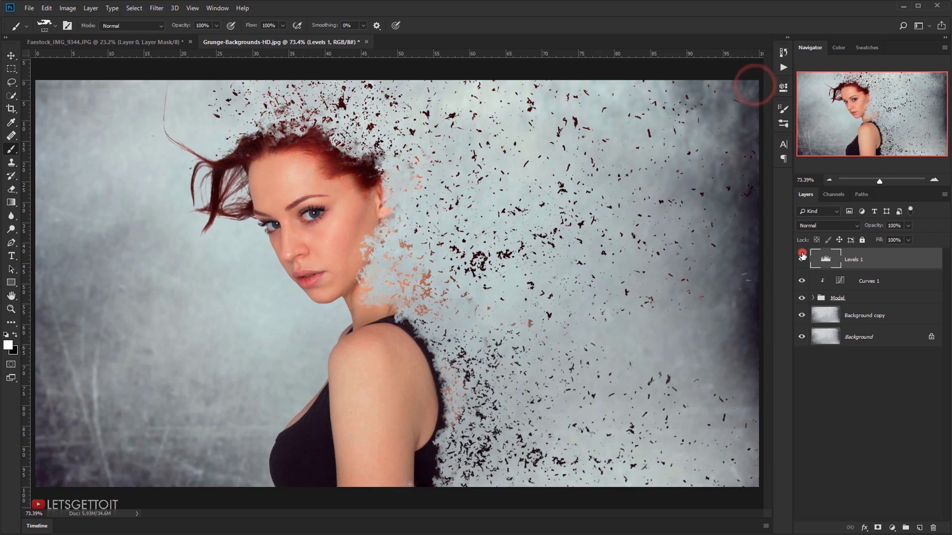
# Step: Compare the image with and without the Levels adjustment and reduce that layer's opacity to 70%
pyautogui.click(801, 259)
pyautogui.click(802, 259)
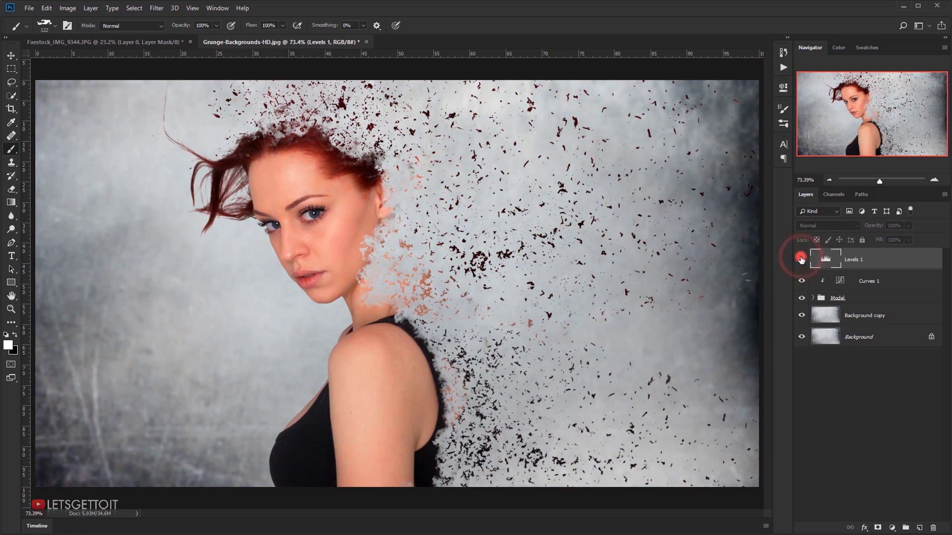
pyautogui.click(802, 259)
pyautogui.click(802, 258)
pyautogui.click(802, 259)
pyautogui.click(899, 225)
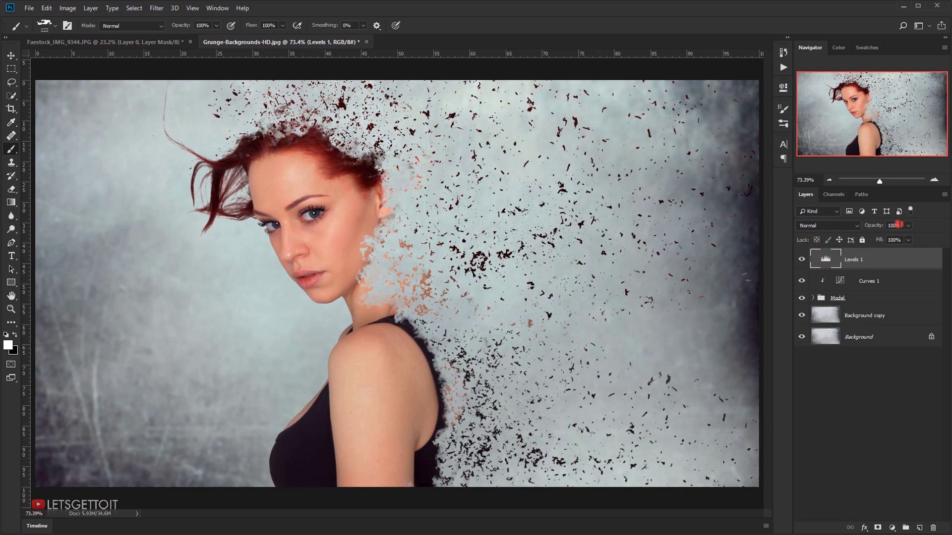
pyautogui.click(897, 226)
pyautogui.click(942, 211)
pyautogui.click(917, 230)
# Step: Add a Photo Filter adjustment layer above Levels 1 using the Underwater filter at 22% density
pyautogui.click(892, 529)
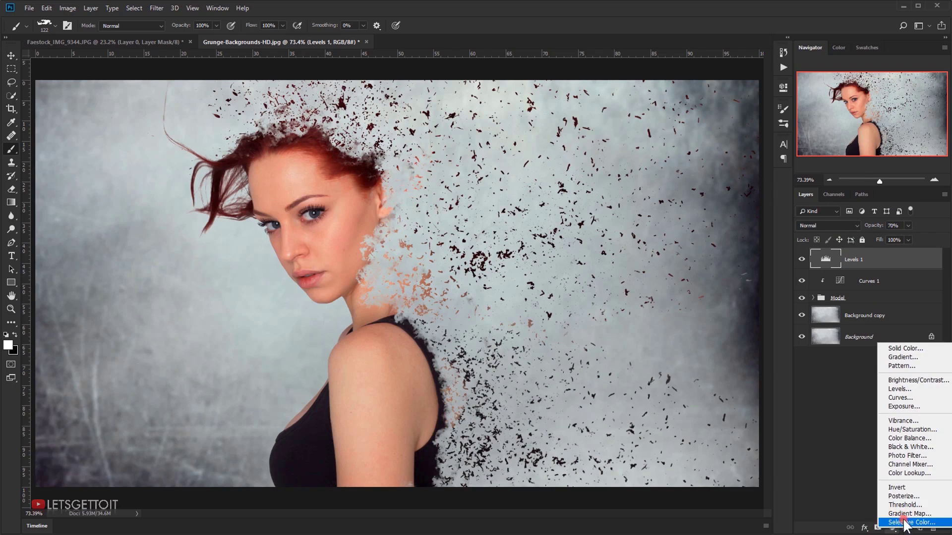
pyautogui.click(901, 456)
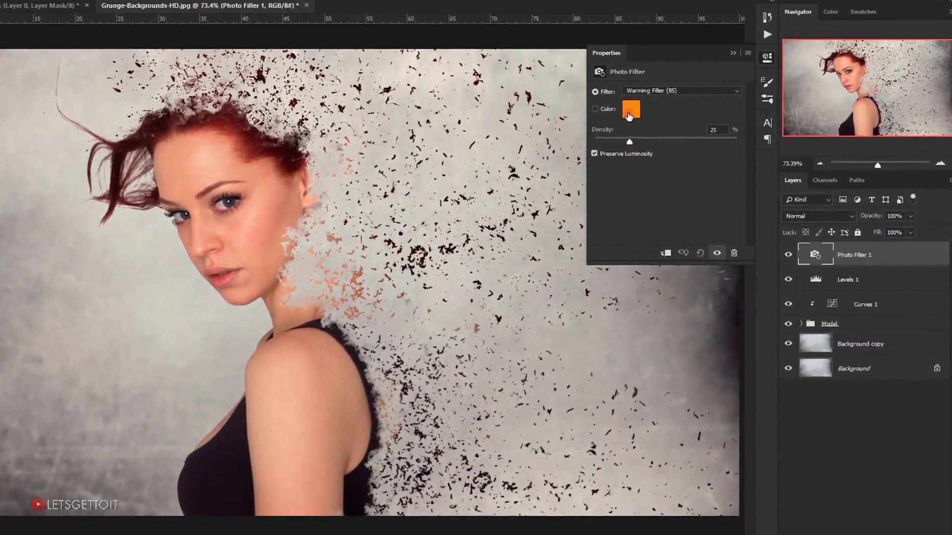
pyautogui.click(637, 115)
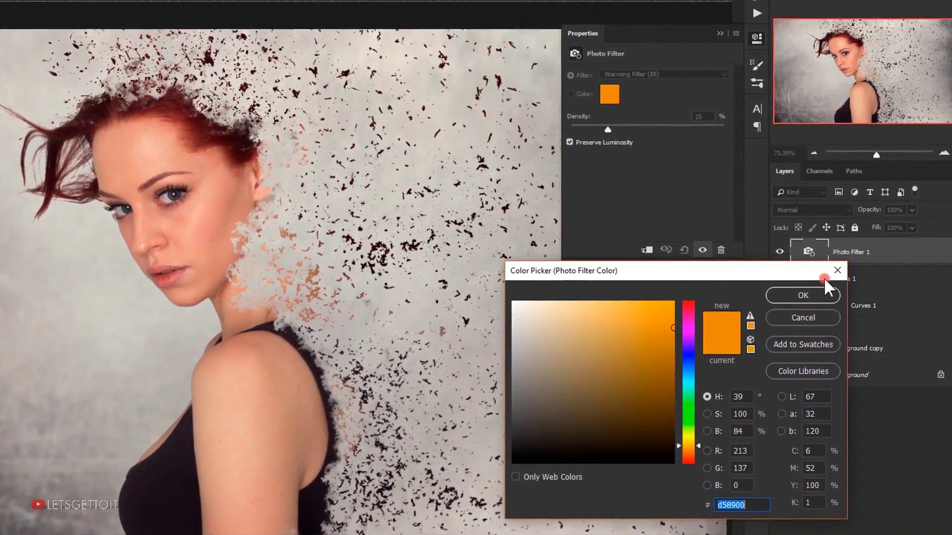
pyautogui.click(837, 271)
pyautogui.click(650, 67)
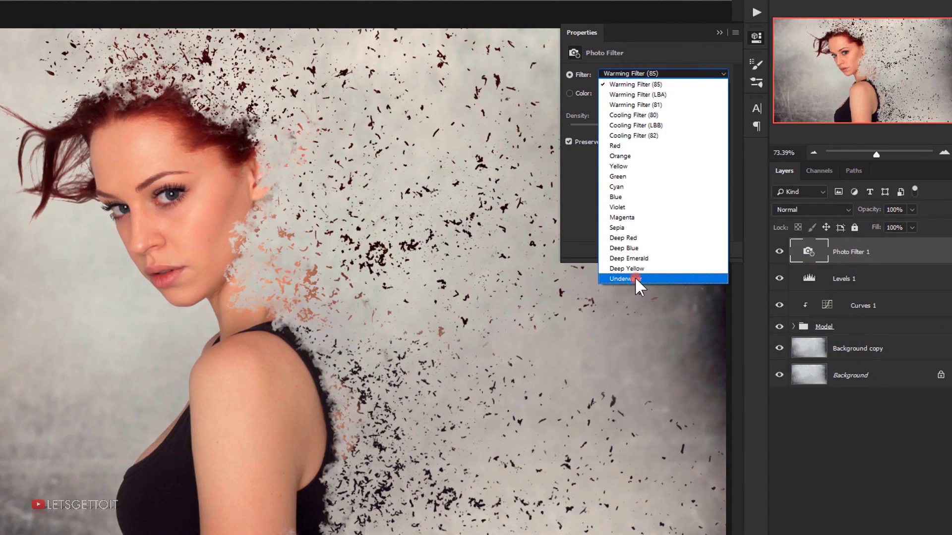
pyautogui.click(636, 278)
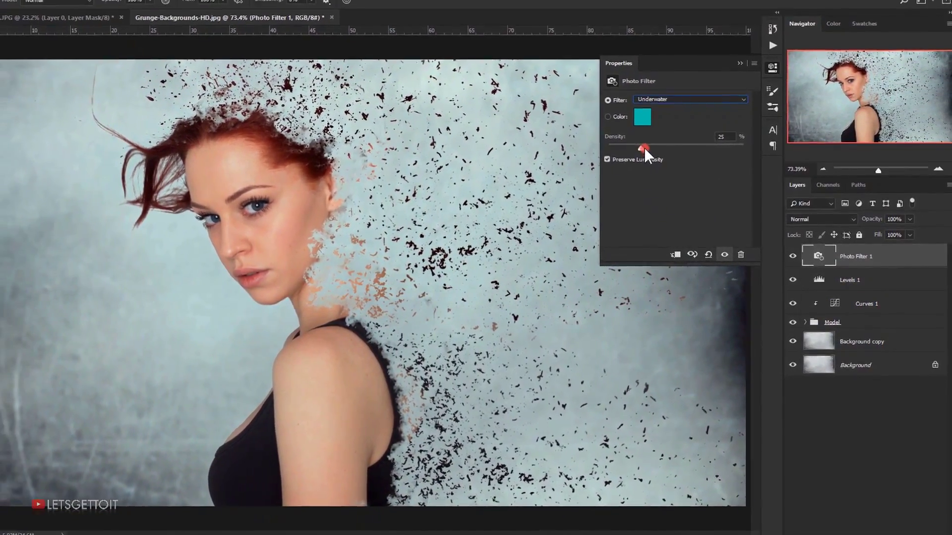
pyautogui.moveTo(644, 147); pyautogui.dragTo(637, 148)
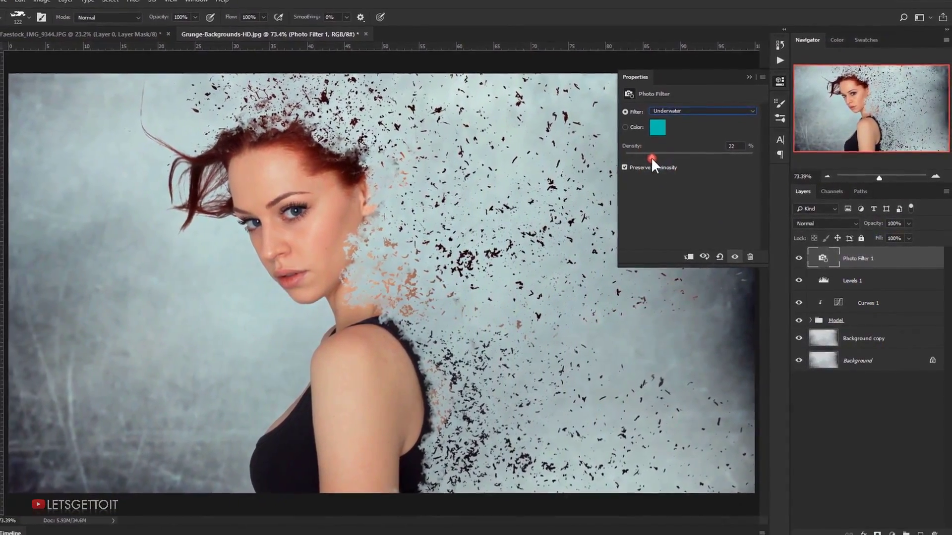
pyautogui.click(749, 77)
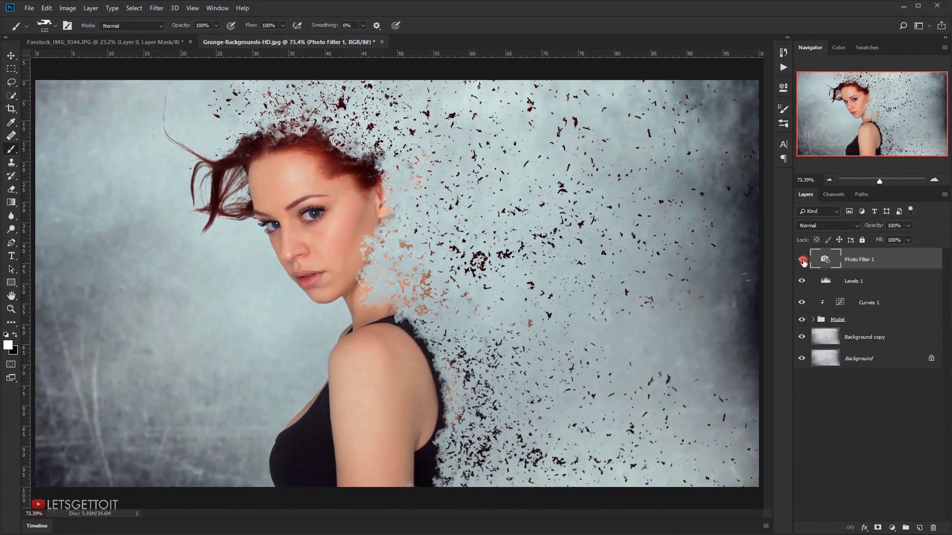
# Step: Compare the image with and without the Photo Filter, and review the whole composite enlarged with the panels hidden
pyautogui.click(802, 260)
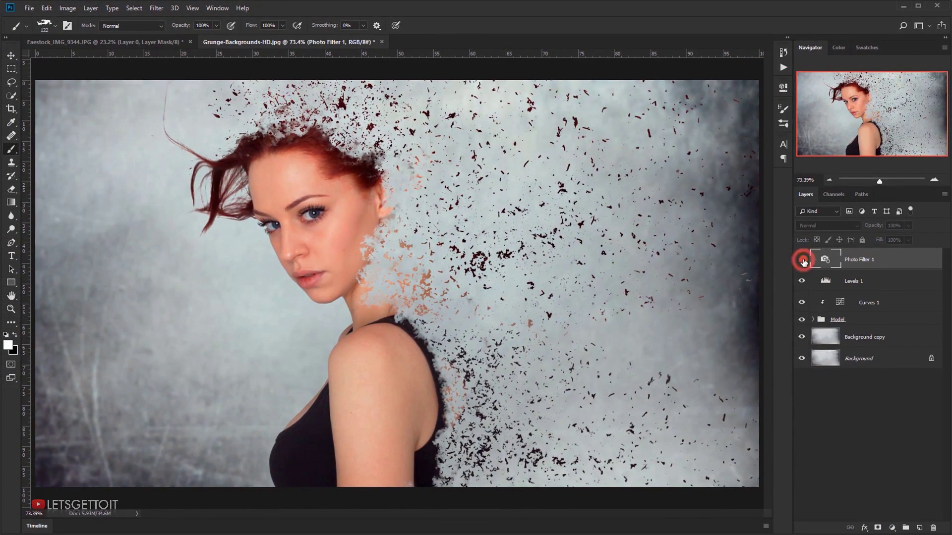
pyautogui.click(803, 260)
pyautogui.click(803, 260)
pyautogui.click(803, 260)
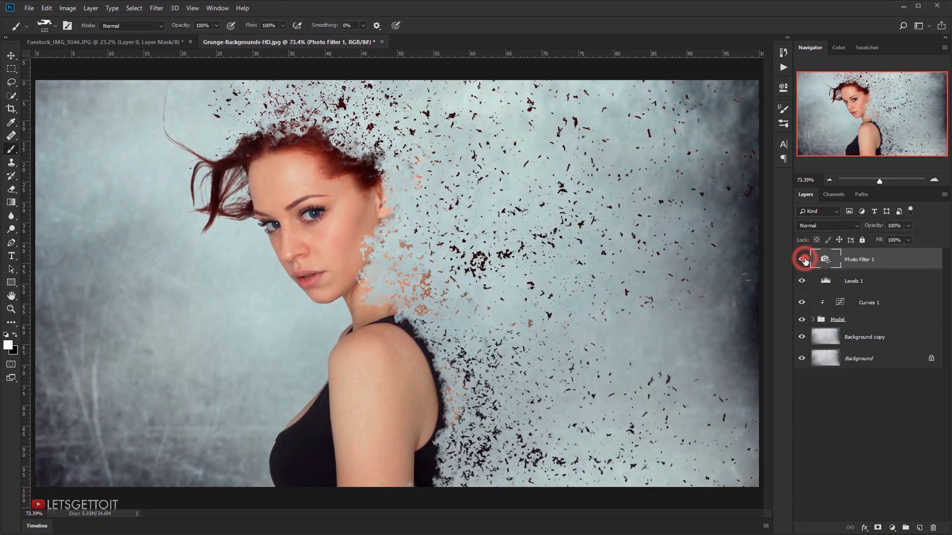
pyautogui.click(804, 260)
pyautogui.click(804, 260)
pyautogui.click(803, 260)
pyautogui.click(804, 260)
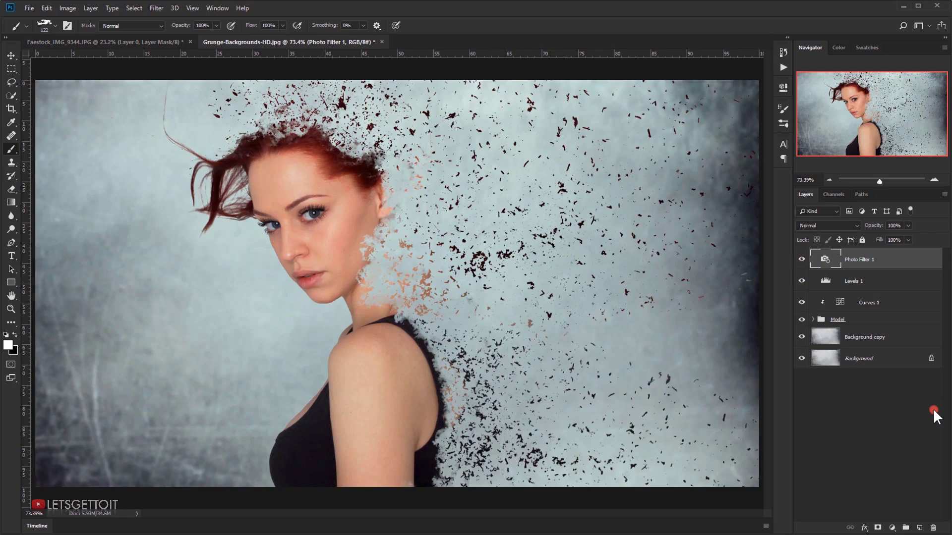
pyautogui.press('Tab')
pyautogui.hotkey('ctrl', '0')
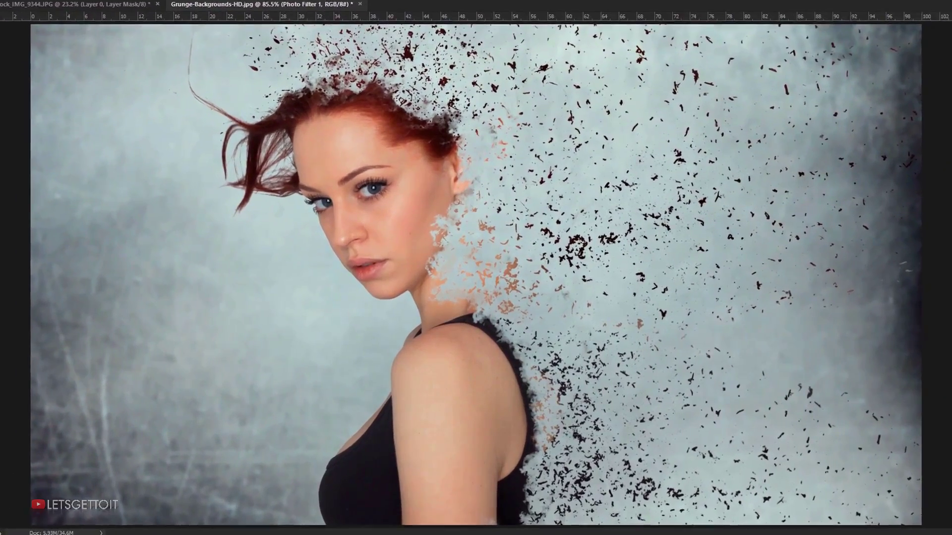